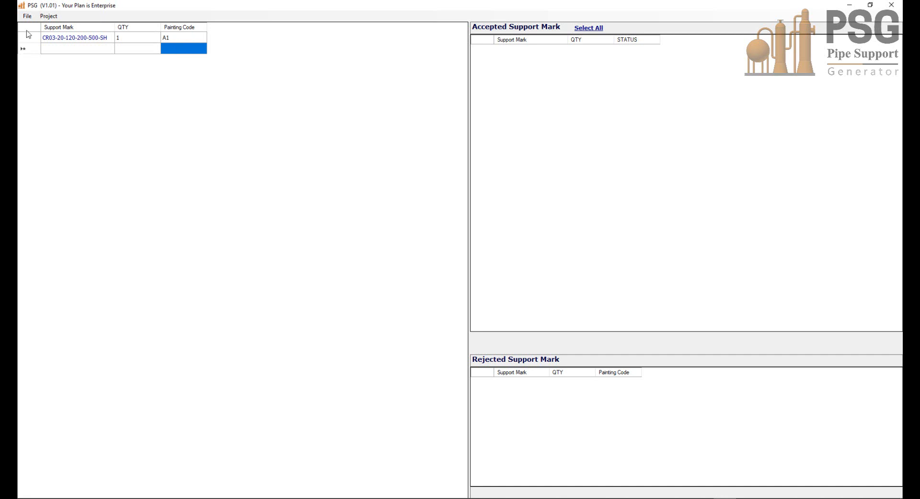
pyautogui.click(49, 16)
pyautogui.click(61, 27)
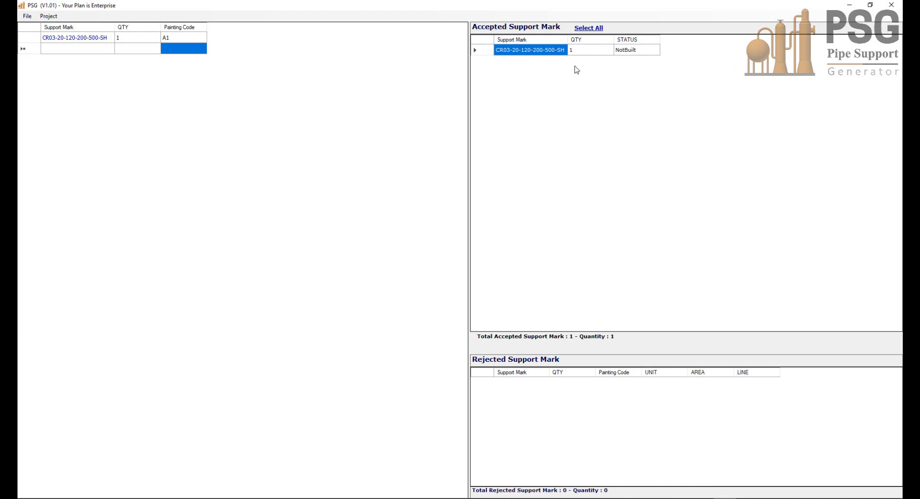
pyautogui.click(66, 38)
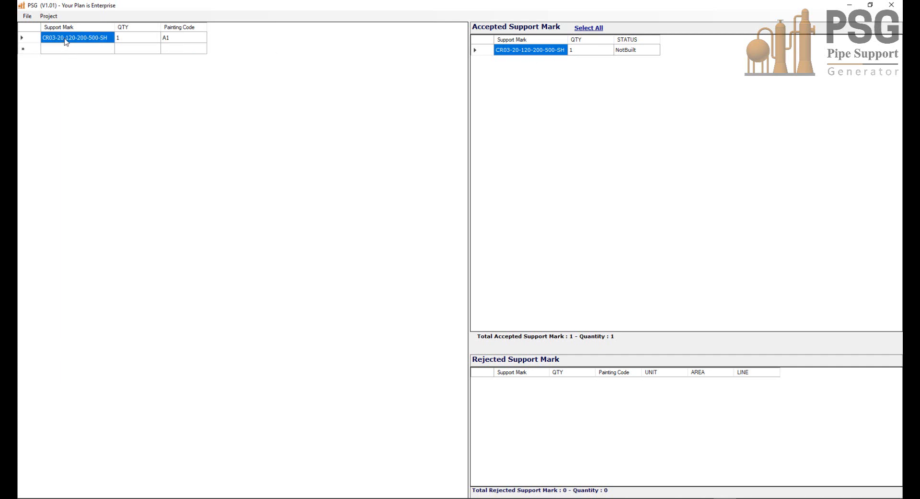
pyautogui.click(59, 38)
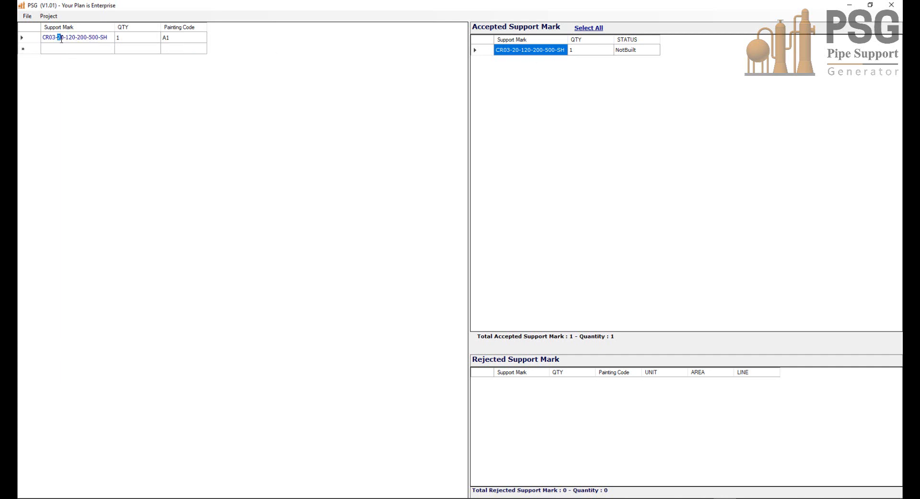
pyautogui.click(62, 48)
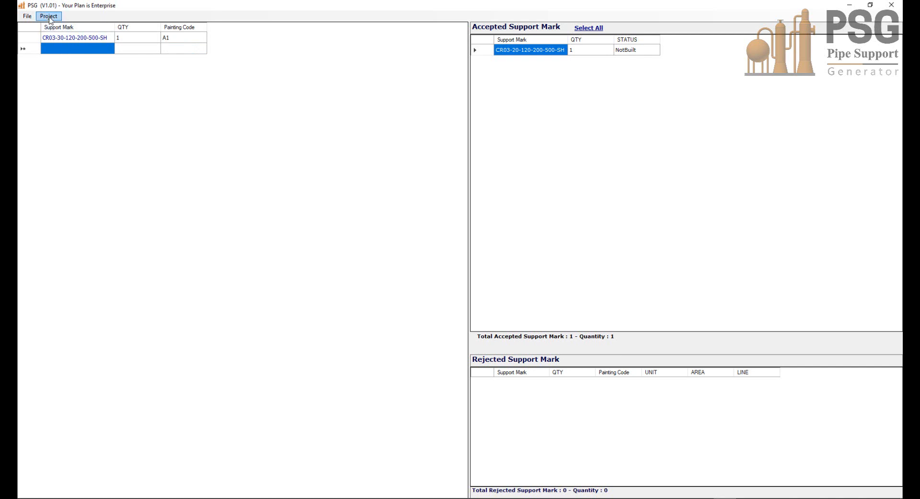
pyautogui.click(48, 15)
pyautogui.click(55, 27)
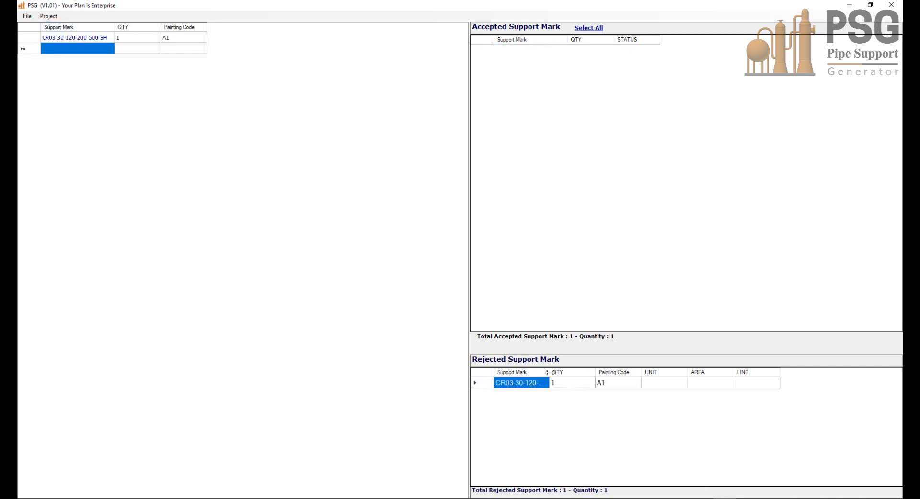
pyautogui.doubleClick(549, 372)
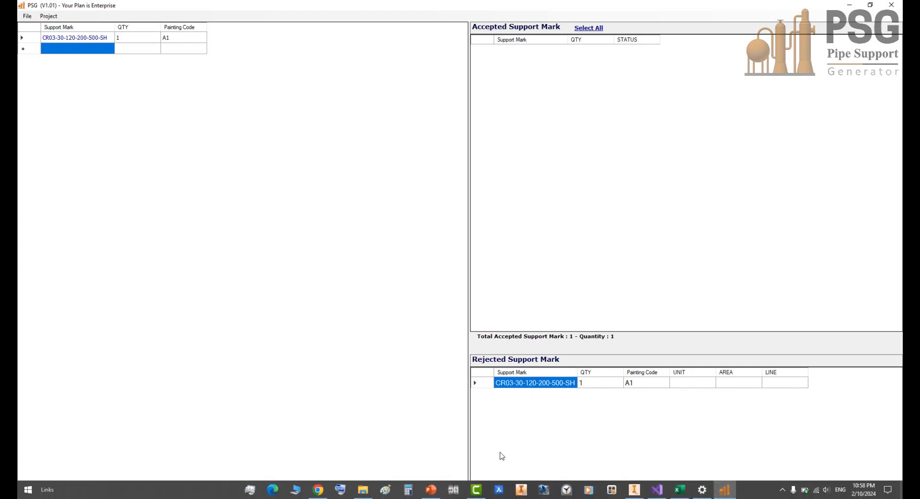
# Step: Switch to the CR03.pptx presentation in PowerPoint and check the permitted pipe diameters on the CR03 support standard slides
pyautogui.click(431, 489)
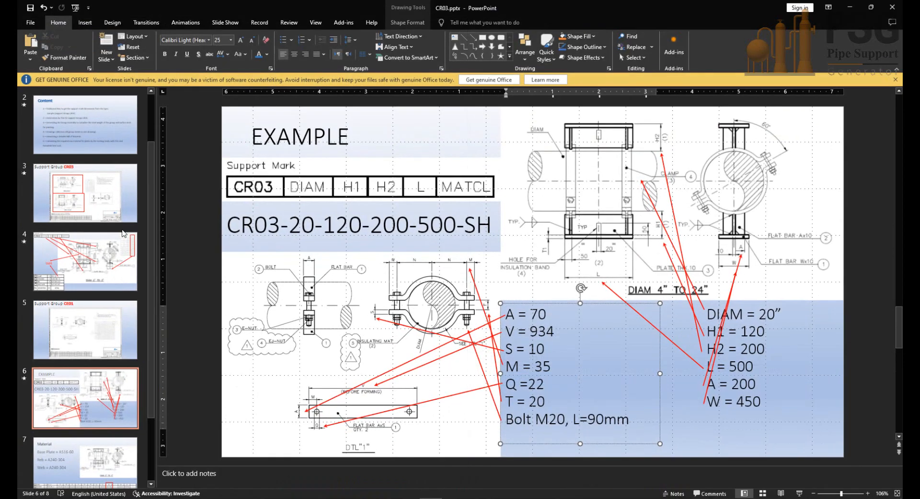
pyautogui.click(98, 240)
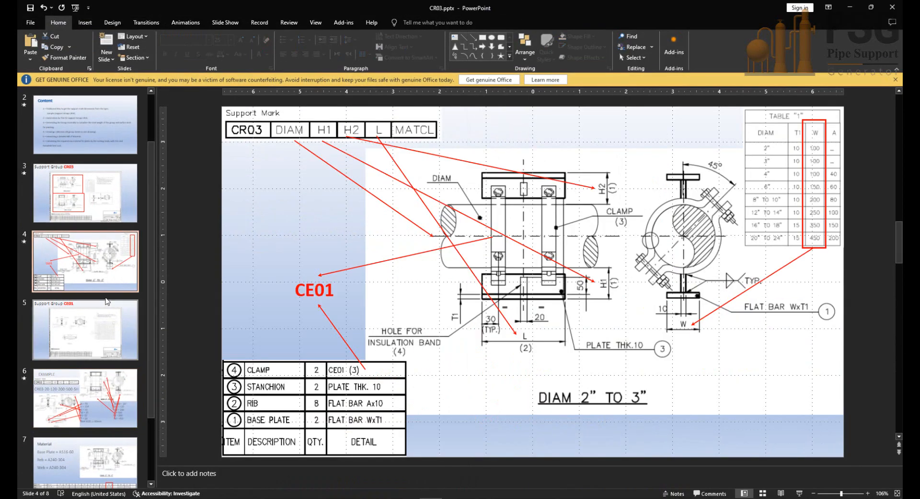
pyautogui.click(85, 193)
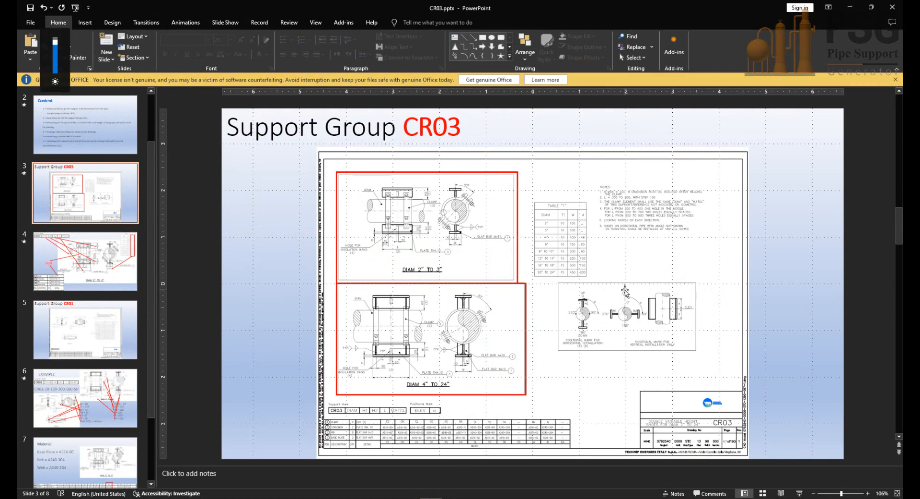
pyautogui.hotkey('shift', 'F5')
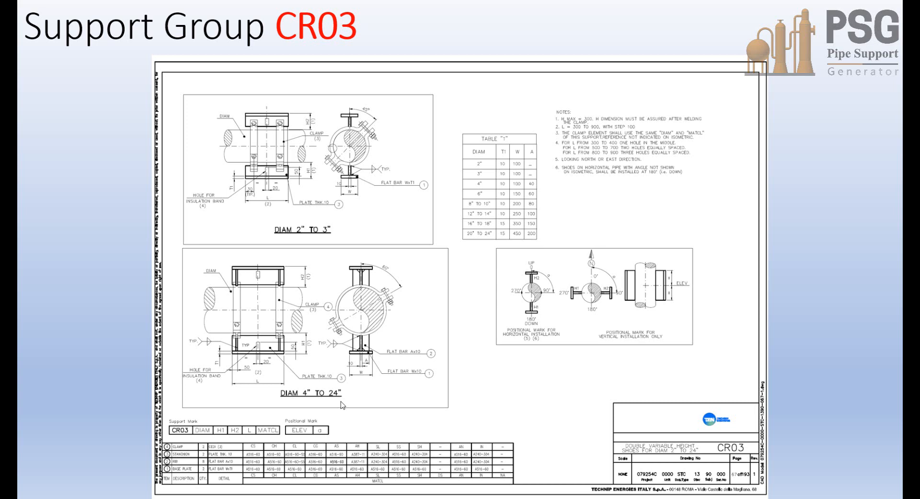
pyautogui.press('Escape')
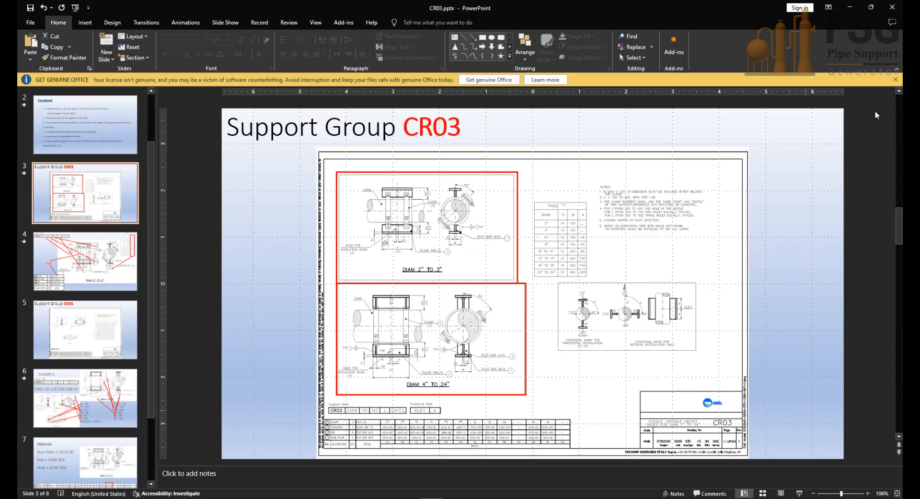
pyautogui.click(850, 6)
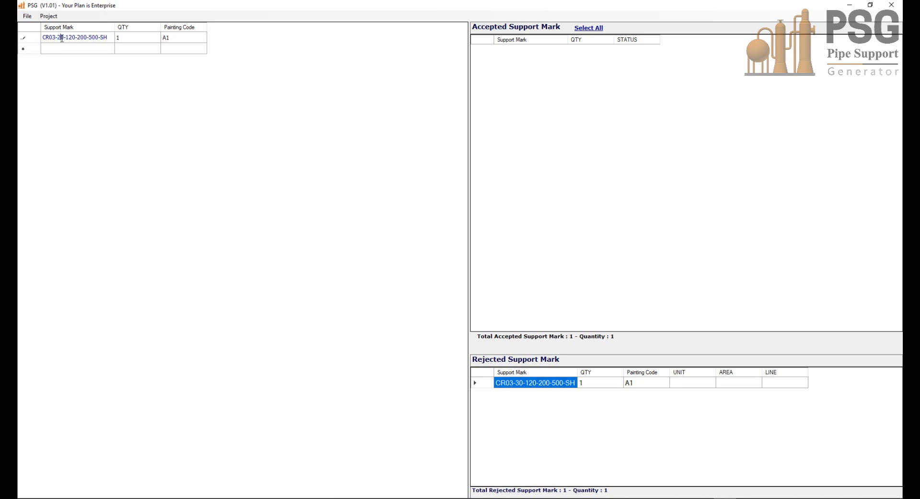
pyautogui.click(72, 48)
pyautogui.click(48, 16)
pyautogui.click(57, 27)
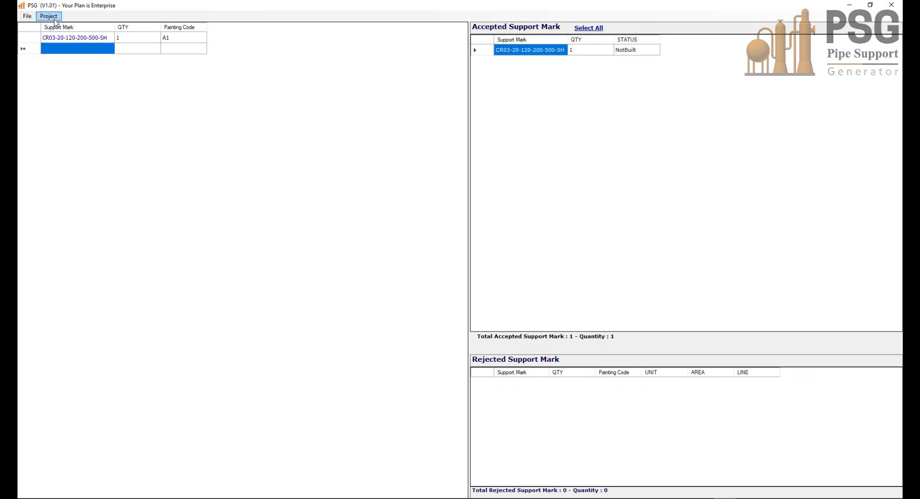
# Step: Build the model and drawing for the accepted support mark, and return to PSG when the build is complete
pyautogui.click(53, 18)
pyautogui.click(63, 49)
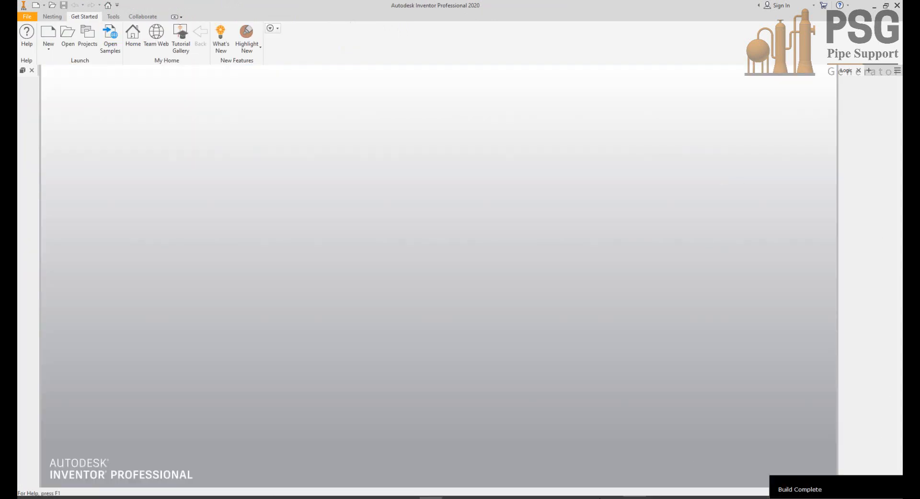
pyautogui.click(731, 489)
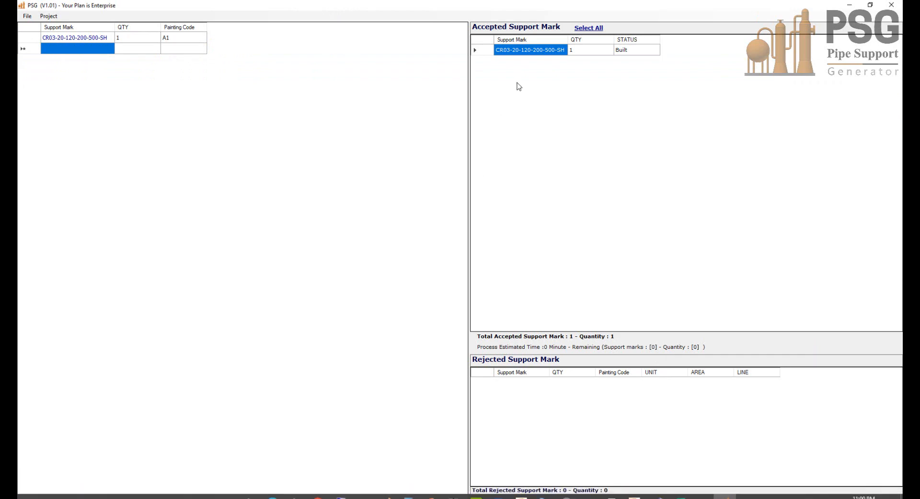
pyautogui.rightClick(529, 52)
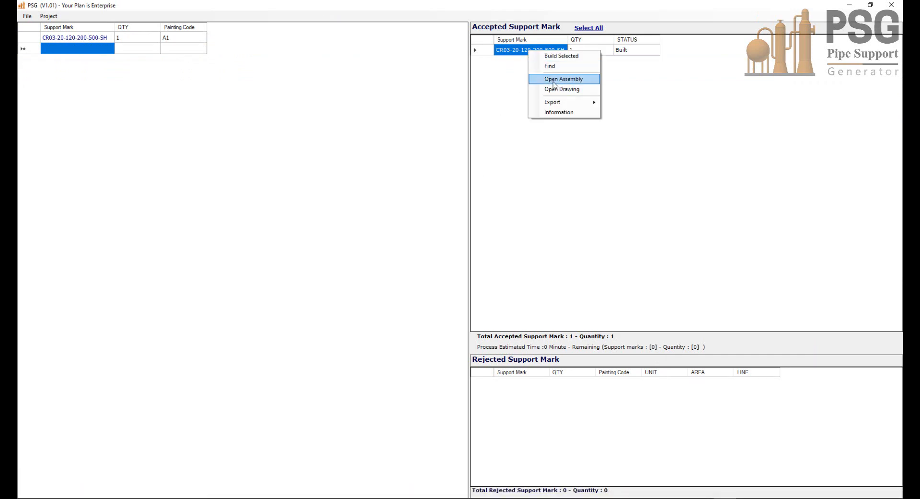
pyautogui.click(569, 79)
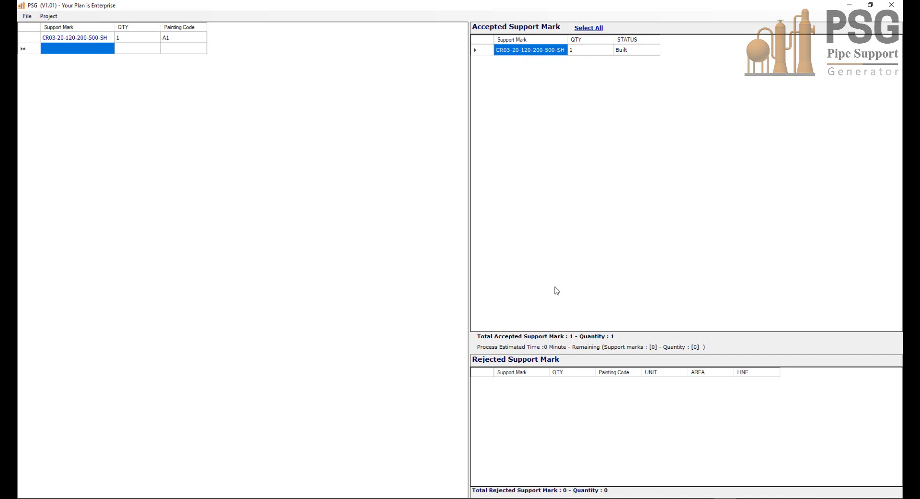
pyautogui.moveTo(572, 496)
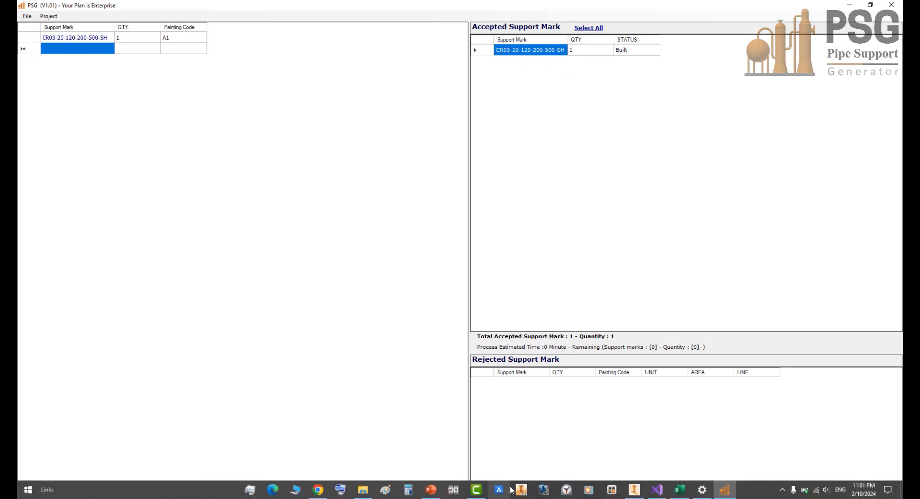
pyautogui.click(634, 489)
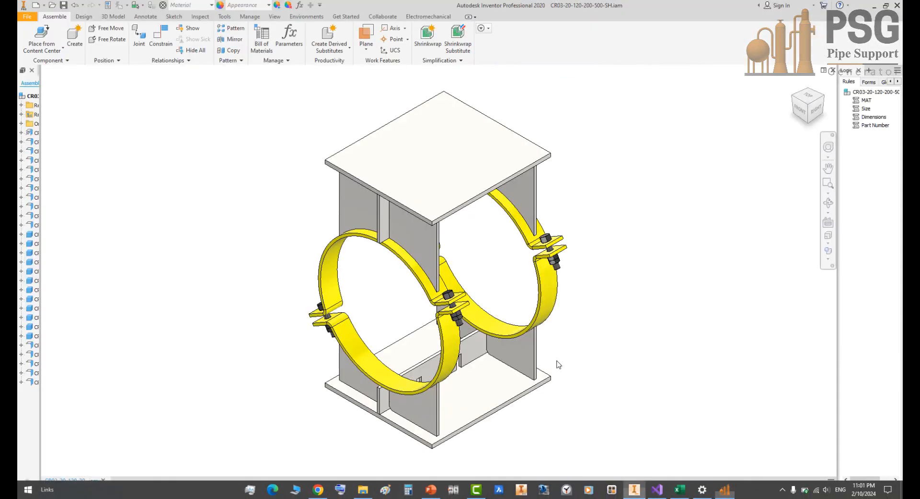
# Step: Examine the 3D support assembly from several angles, including the base plates, slotted stanchions, ribs, clamps and bolts
pyautogui.click(828, 203)
pyautogui.moveTo(467, 286); pyautogui.dragTo(454, 338)
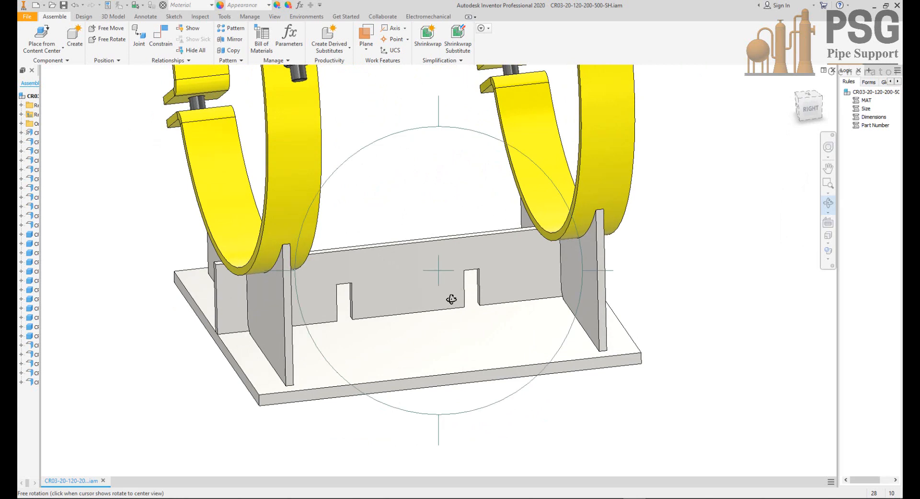
pyautogui.moveTo(448, 300); pyautogui.dragTo(476, 309)
pyautogui.rightClick(476, 309)
pyautogui.click(465, 343)
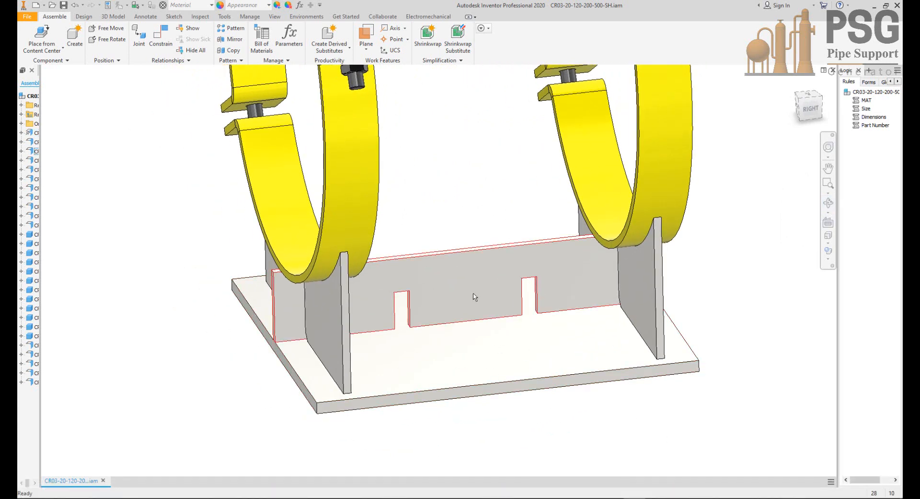
pyautogui.scroll(-5, 438, 323)
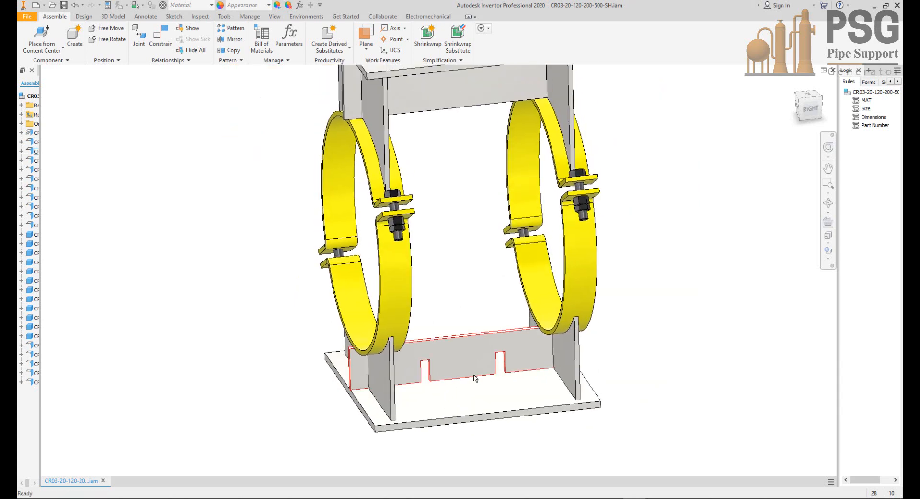
pyautogui.scroll(-2, 470, 378)
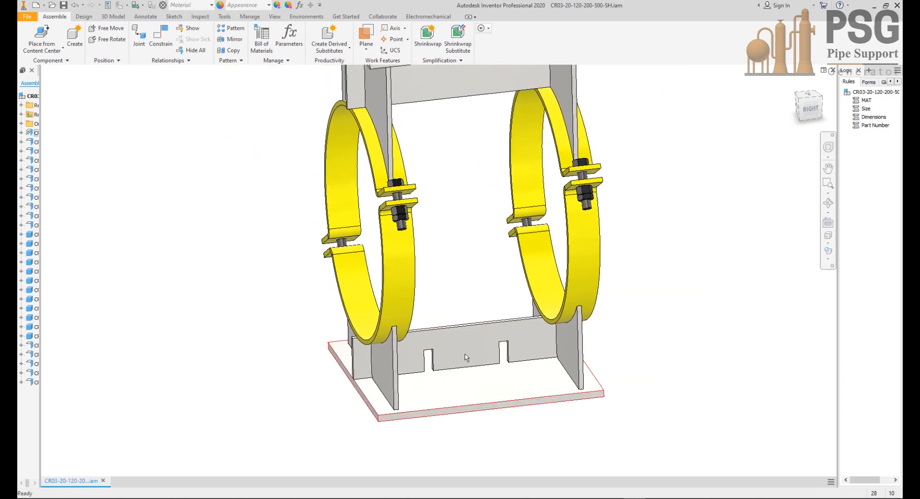
pyautogui.scroll(3, 462, 364)
pyautogui.click(829, 202)
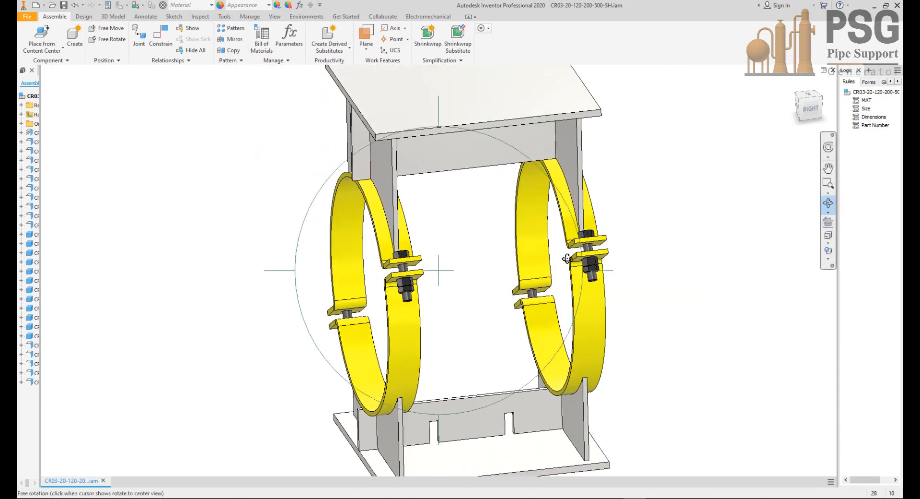
pyautogui.moveTo(503, 269); pyautogui.dragTo(503, 312)
pyautogui.rightClick(503, 291)
pyautogui.click(517, 295)
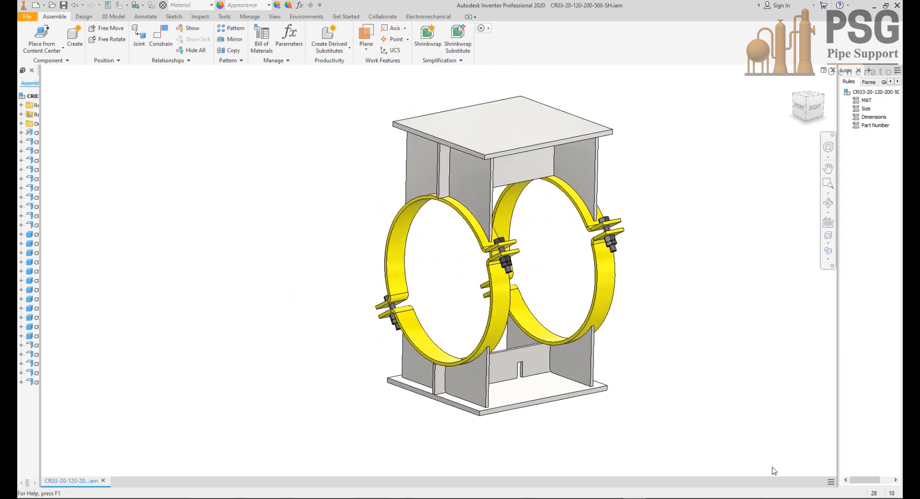
pyautogui.click(725, 489)
pyautogui.rightClick(523, 53)
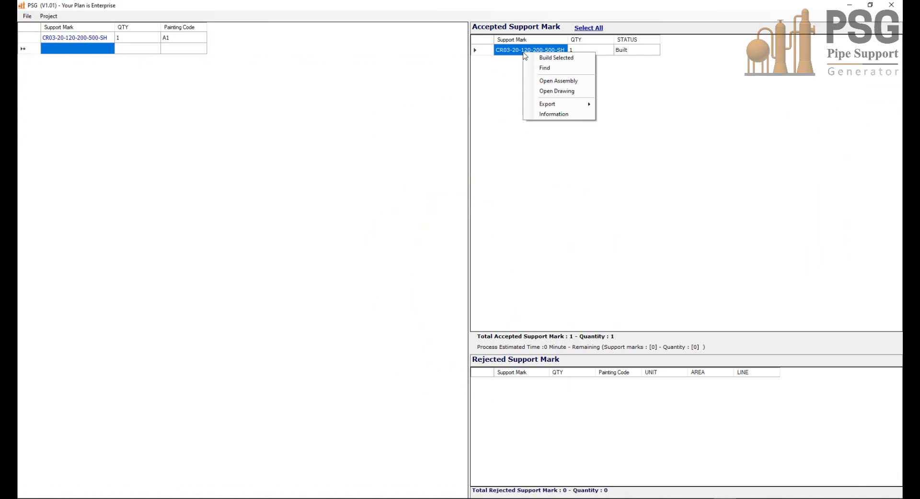
pyautogui.click(559, 93)
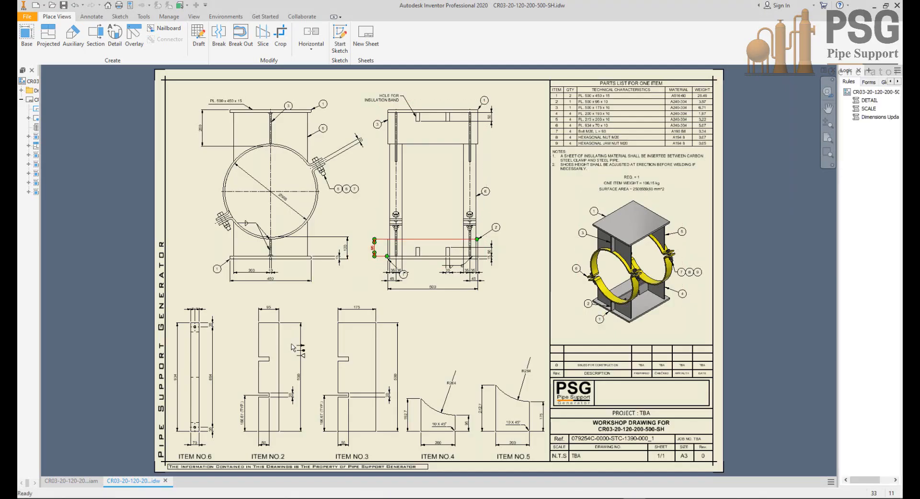
# Step: Check the pipe diameter, upper and lower shoe heights and support length in the main views of the workshop drawing
pyautogui.scroll(-3, 243, 177)
pyautogui.moveTo(314, 185); pyautogui.dragTo(355, 254, button='middle')
pyautogui.moveTo(458, 233)
pyautogui.mouseDown(button='middle')
pyautogui.moveTo(415, 222)
pyautogui.moveTo(405, 201)
pyautogui.mouseUp(button='middle')
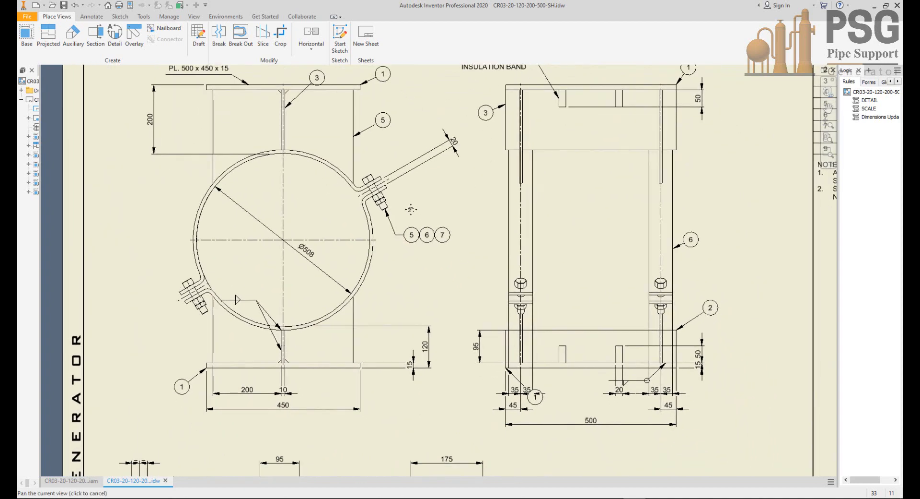
pyautogui.scroll(3, 410, 338)
pyautogui.moveTo(446, 362)
pyautogui.mouseDown(button='middle')
pyautogui.moveTo(476, 318)
pyautogui.moveTo(498, 313)
pyautogui.moveTo(524, 366)
pyautogui.mouseUp(button='middle')
pyautogui.scroll(3, 473, 315)
pyautogui.scroll(-3, 472, 315)
pyautogui.scroll(-3, 497, 313)
pyautogui.scroll(-1, 498, 314)
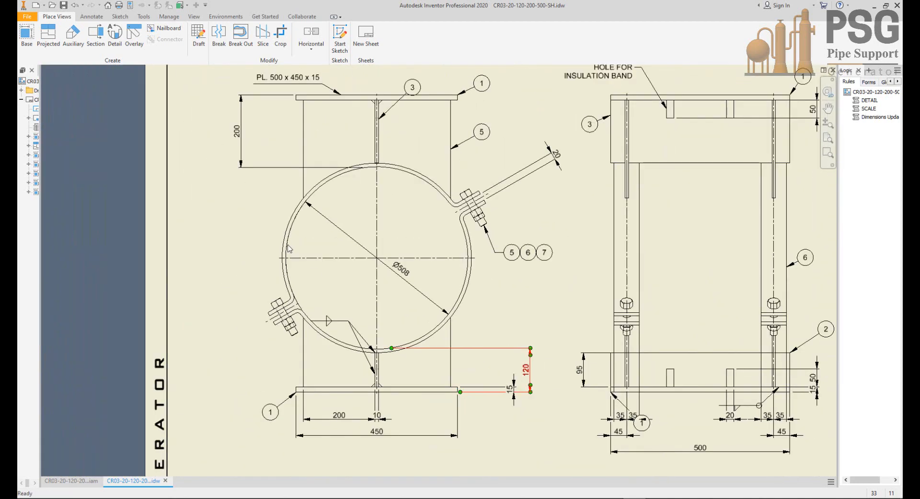
pyautogui.moveTo(249, 144); pyautogui.dragTo(264, 201, button='middle')
pyautogui.scroll(3, 264, 202)
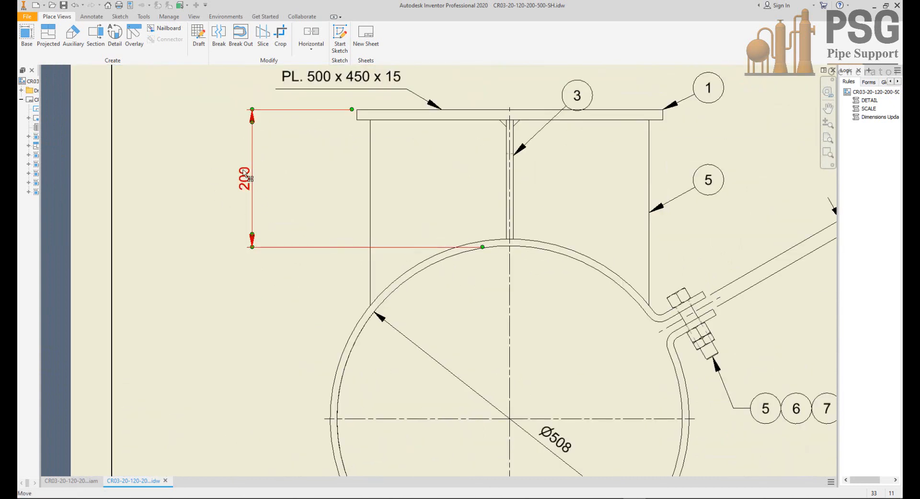
pyautogui.scroll(-2, 268, 176)
pyautogui.scroll(-2, 279, 197)
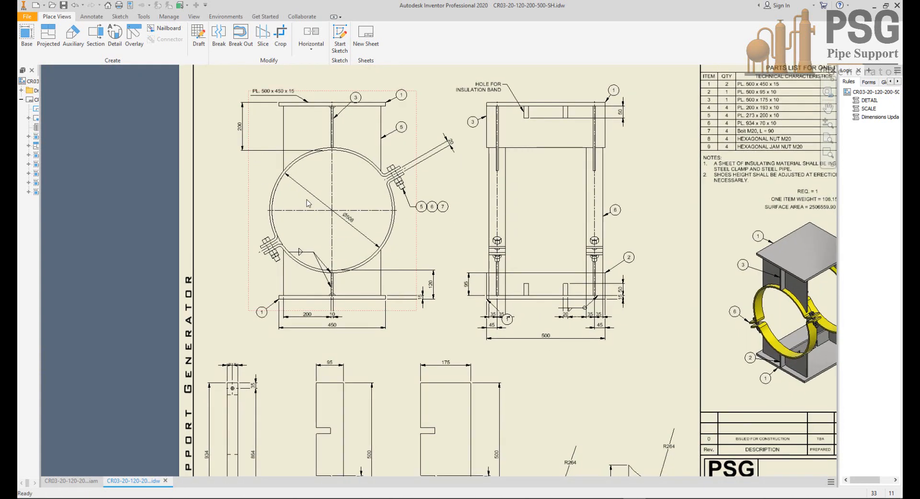
pyautogui.scroll(3, 365, 240)
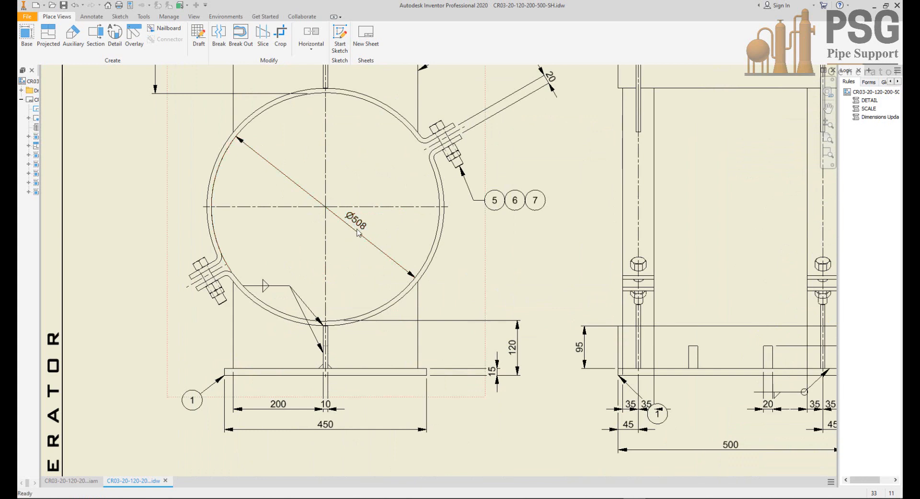
# Step: Examine the dimensioned part details of items 2 to 6 below the main views
pyautogui.scroll(-2, 357, 233)
pyautogui.moveTo(357, 233)
pyautogui.mouseDown(button='middle')
pyautogui.moveTo(339, 214)
pyautogui.moveTo(326, 128)
pyautogui.moveTo(352, 175)
pyautogui.mouseUp(button='middle')
pyautogui.moveTo(436, 437); pyautogui.dragTo(428, 300, button='middle')
pyautogui.scroll(4, 441, 394)
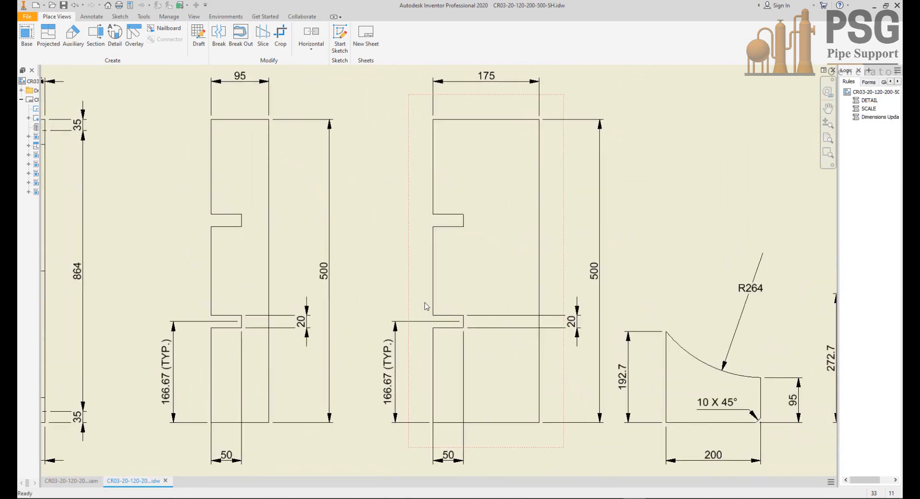
pyautogui.scroll(-2, 449, 328)
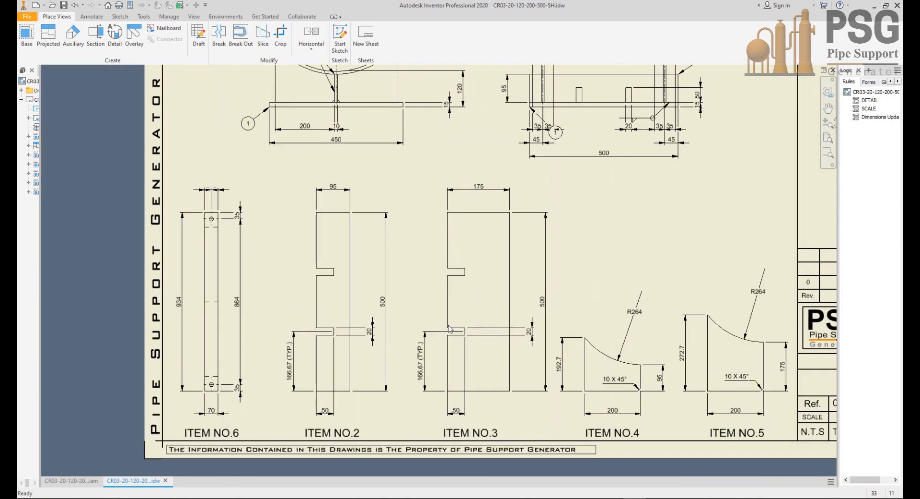
pyautogui.moveTo(449, 329); pyautogui.dragTo(438, 323, button='middle')
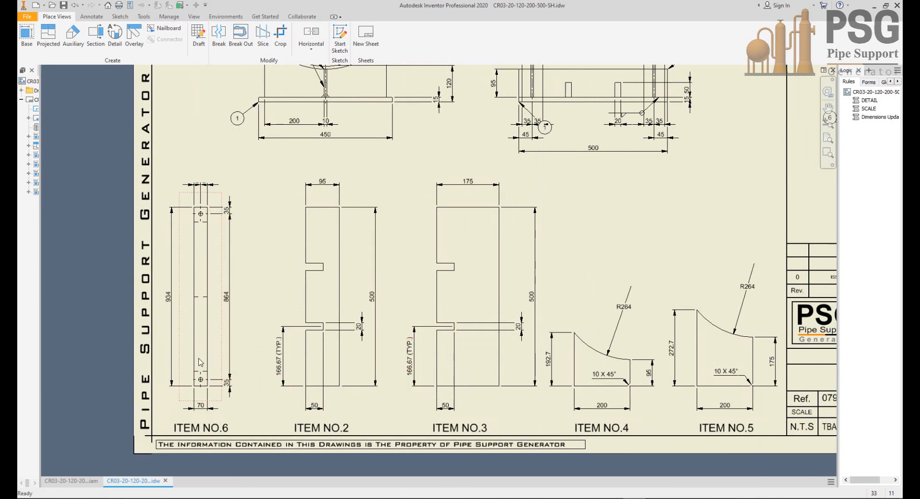
# Step: Check the plate lengths, widths, slots and hole spacing in the item 6, 2, 3, 4 and 5 details
pyautogui.scroll(3, 201, 362)
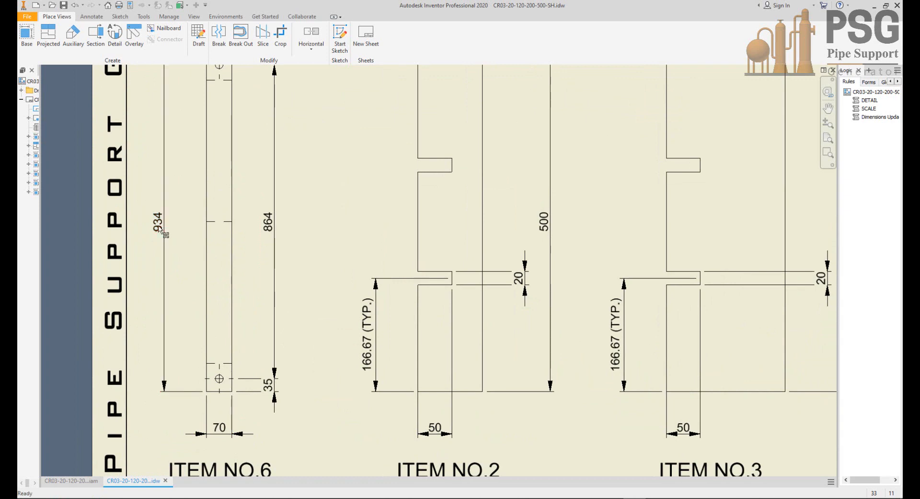
pyautogui.scroll(-3, 347, 272)
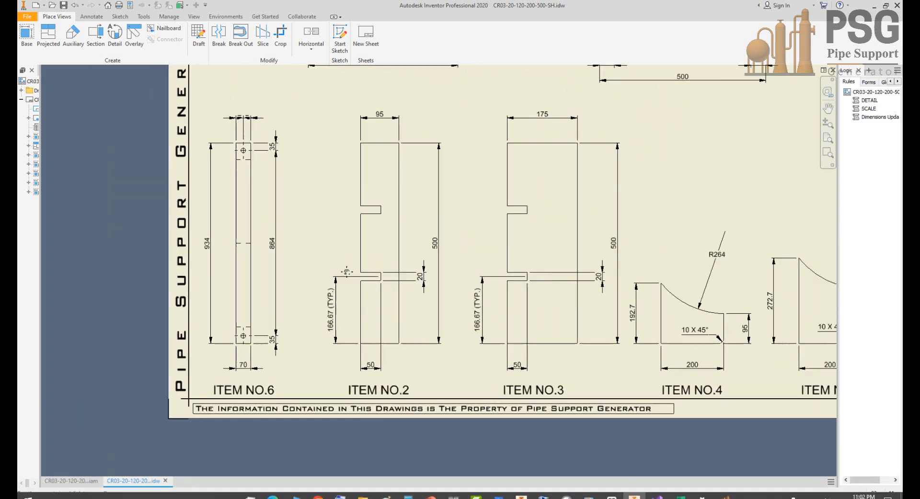
pyautogui.moveTo(591, 299); pyautogui.dragTo(345, 312, button='middle')
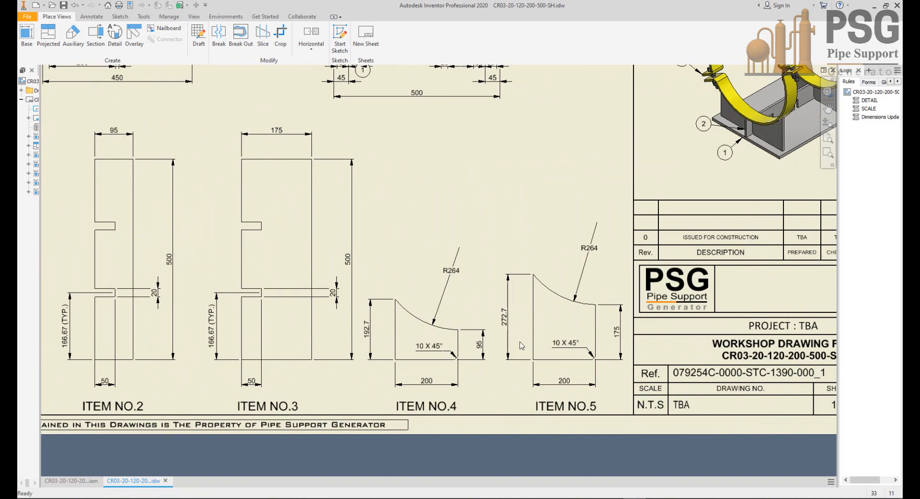
# Step: Review the drawing's parts list, including each item's quantity, technical characteristics, material and weight
pyautogui.scroll(-3, 522, 345)
pyautogui.scroll(4, 525, 169)
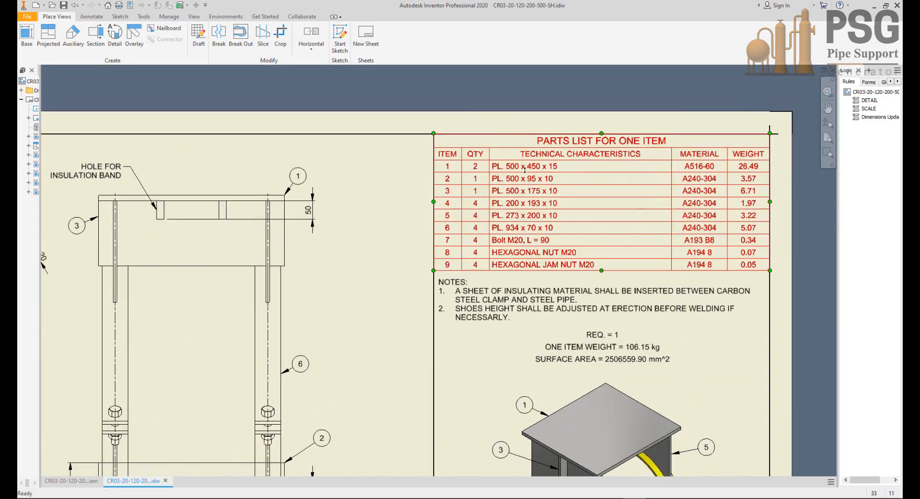
pyautogui.scroll(3, 525, 169)
pyautogui.moveTo(528, 201); pyautogui.dragTo(518, 157, button='middle')
pyautogui.moveTo(518, 232); pyautogui.dragTo(473, 241, button='middle')
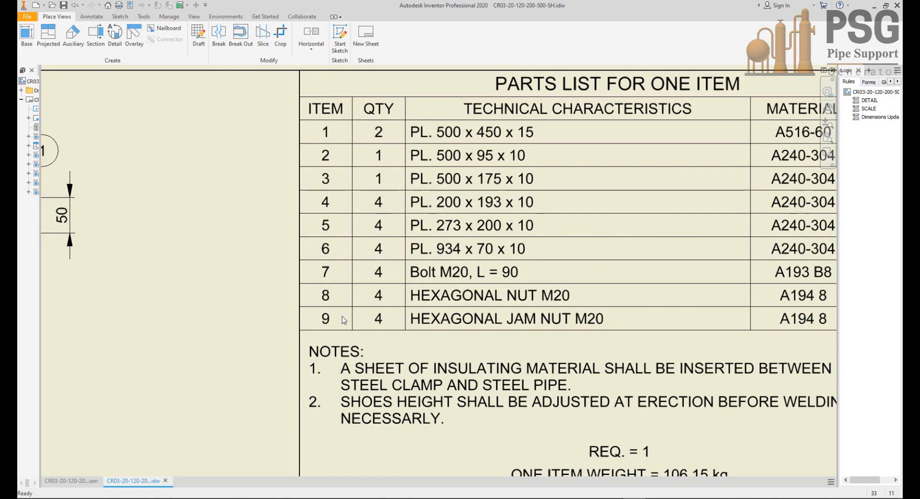
pyautogui.moveTo(598, 292); pyautogui.dragTo(426, 306, button='middle')
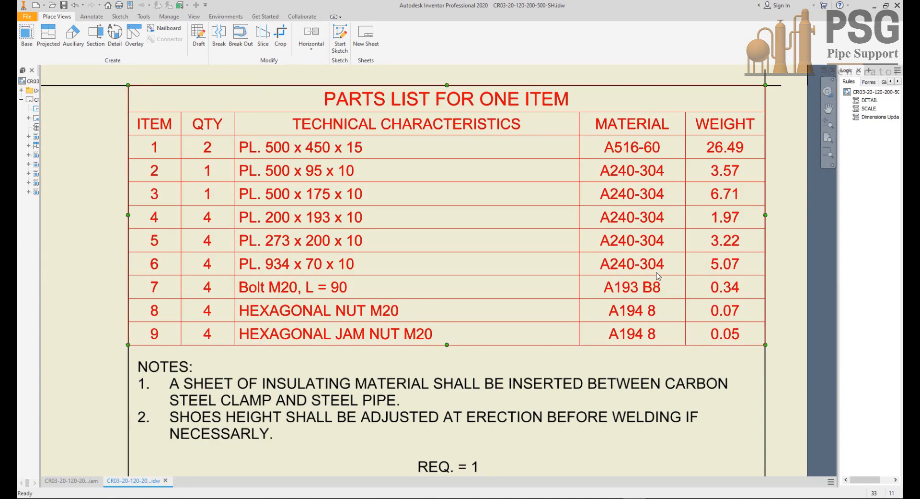
# Step: Read the notes, required quantity, item weight and surface area below the parts list, ending with the whole sheet in view
pyautogui.moveTo(493, 389); pyautogui.dragTo(538, 269, button='middle')
pyautogui.moveTo(473, 292)
pyautogui.mouseDown(button='middle')
pyautogui.moveTo(515, 225)
pyautogui.moveTo(499, 358)
pyautogui.moveTo(505, 205)
pyautogui.mouseUp(button='middle')
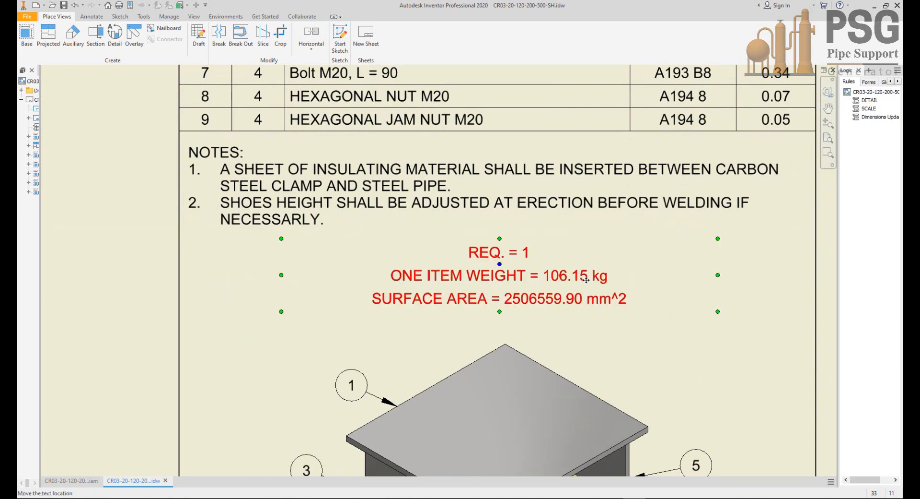
pyautogui.scroll(-2, 527, 308)
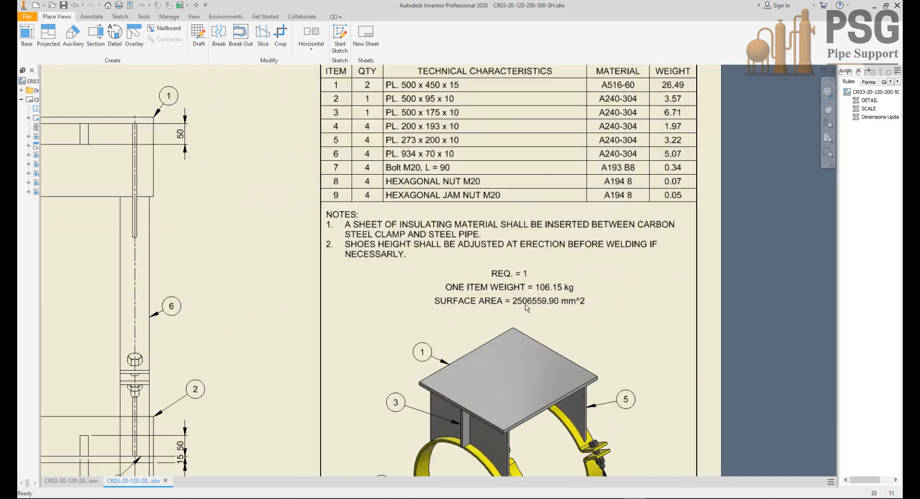
pyautogui.scroll(-4, 527, 307)
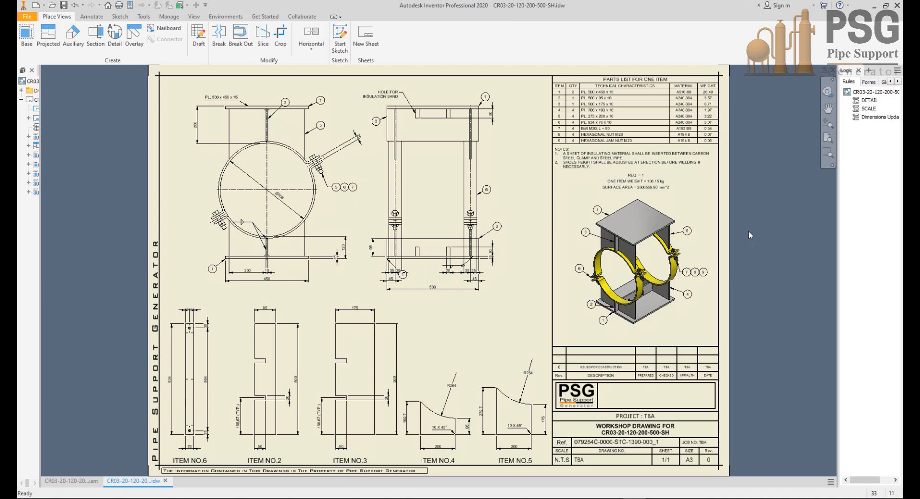
# Step: Close the workshop drawing and the assembly in Inventor, and reset the project in PSG
pyautogui.click(834, 71)
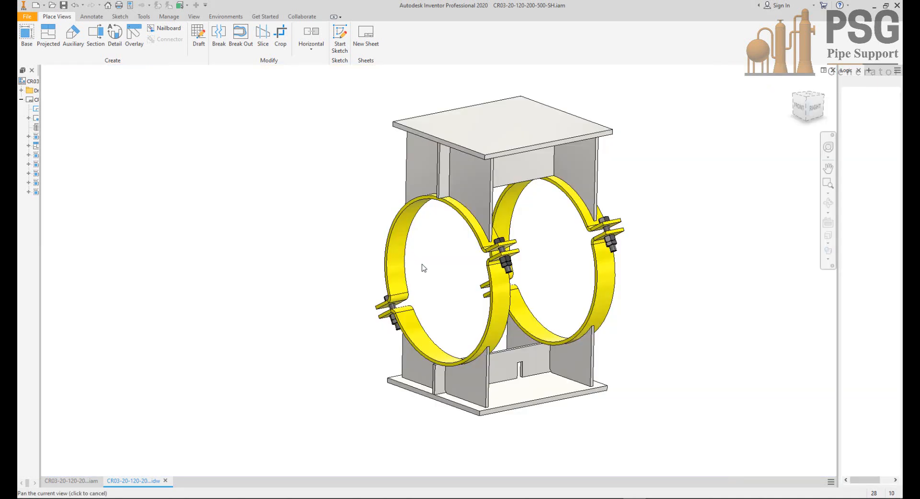
pyautogui.click(833, 71)
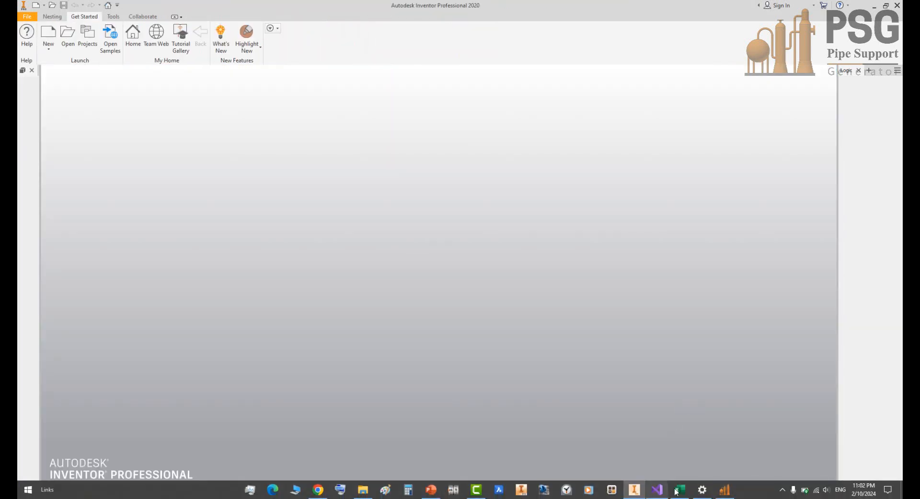
pyautogui.click(723, 493)
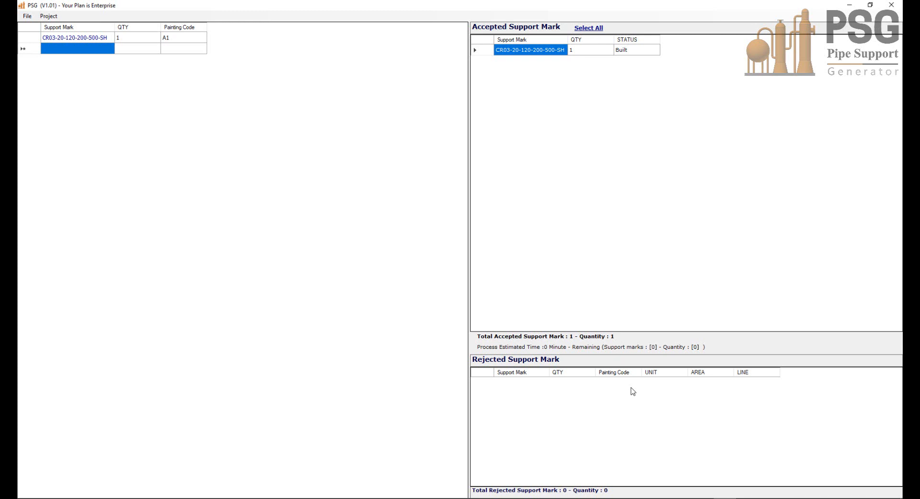
pyautogui.click(49, 16)
pyautogui.click(456, 261)
# Step: Copy the support data in A1:F35 of CR03.xlsx in Excel and return to PSG
pyautogui.moveTo(658, 466)
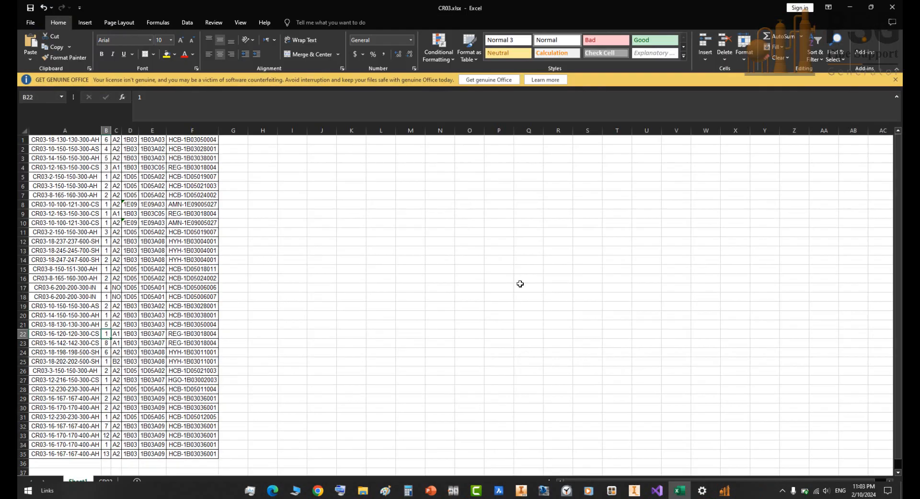
pyautogui.click(679, 489)
pyautogui.moveTo(53, 139); pyautogui.dragTo(206, 452)
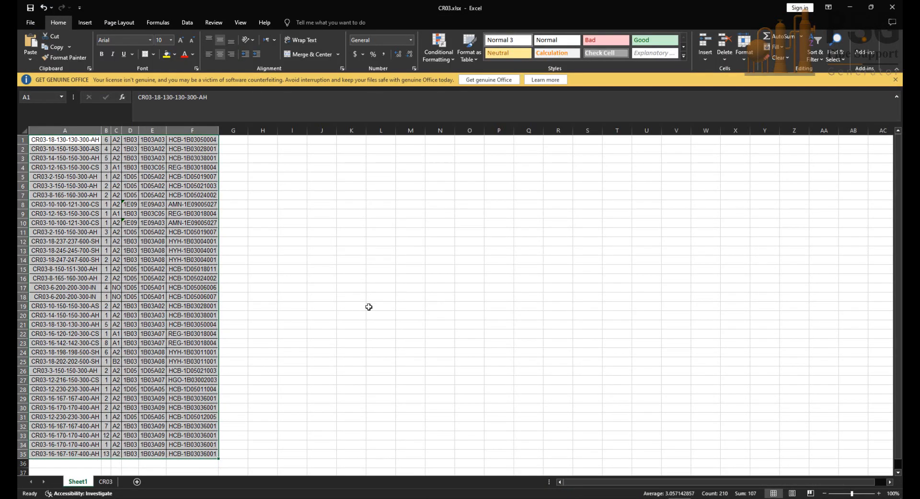
pyautogui.hotkey('ctrl', 'c')
pyautogui.click(850, 8)
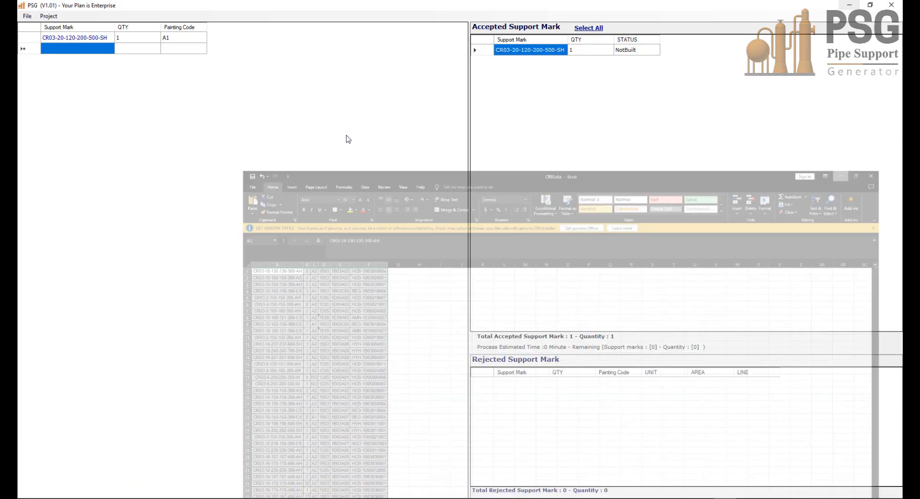
# Step: Clear the existing entry from the support mark input list and try to paste the copied rows
pyautogui.rightClick(91, 38)
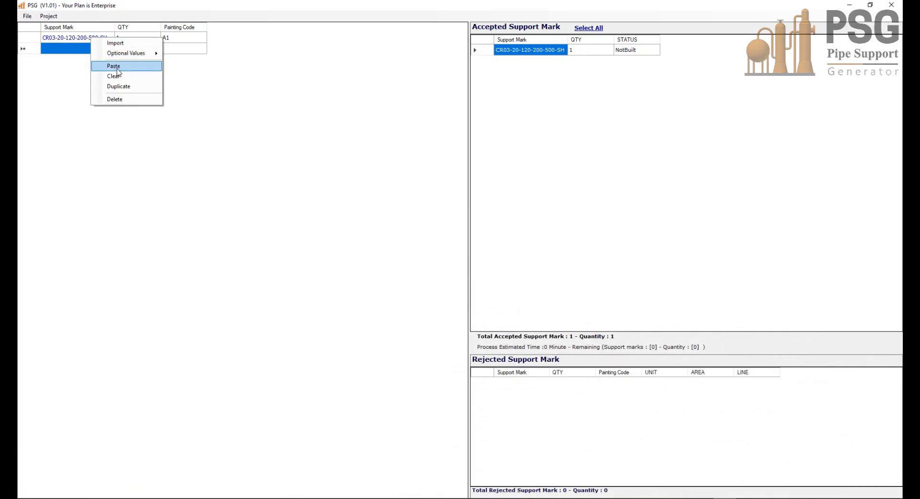
pyautogui.click(118, 69)
pyautogui.rightClick(88, 37)
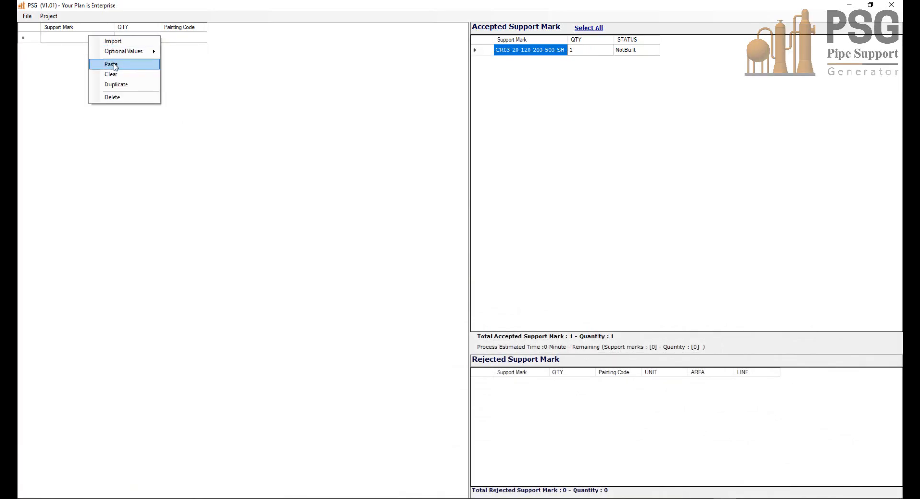
pyautogui.click(115, 65)
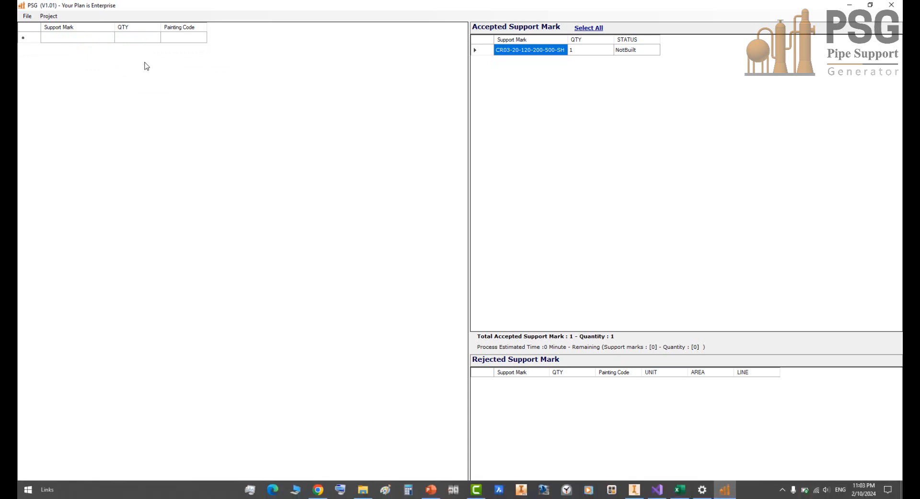
# Step: Add all optional value columns, Unit, Area and Line, to the support mark input list
pyautogui.rightClick(203, 40)
pyautogui.moveTo(250, 54)
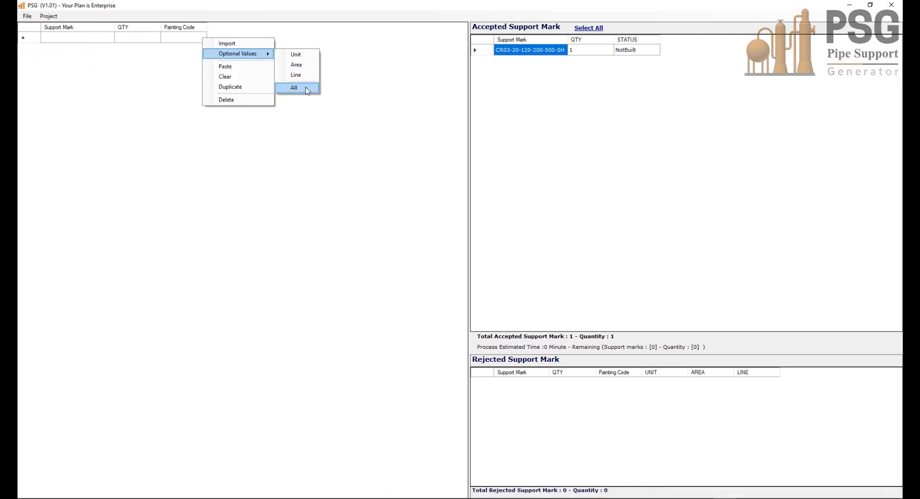
pyautogui.click(294, 86)
# Step: Paste the copied support rows into the input list and fit the Support Mark column to its contents
pyautogui.rightClick(75, 38)
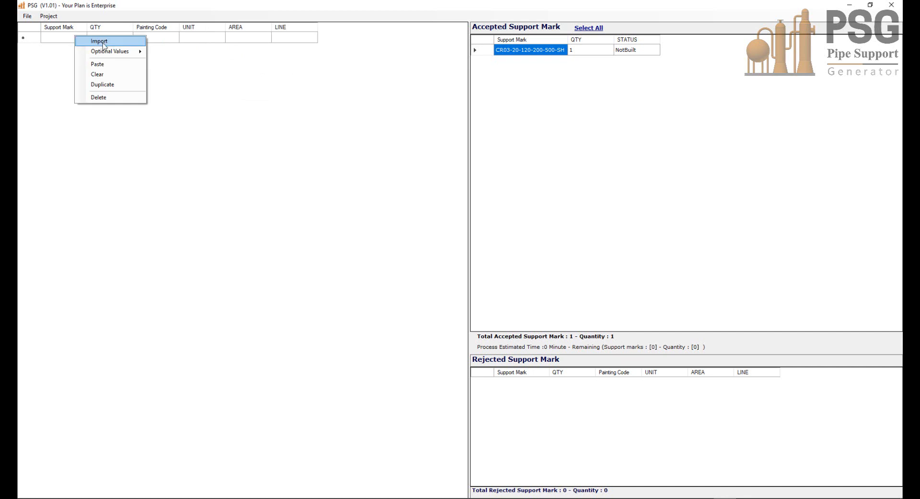
pyautogui.click(103, 65)
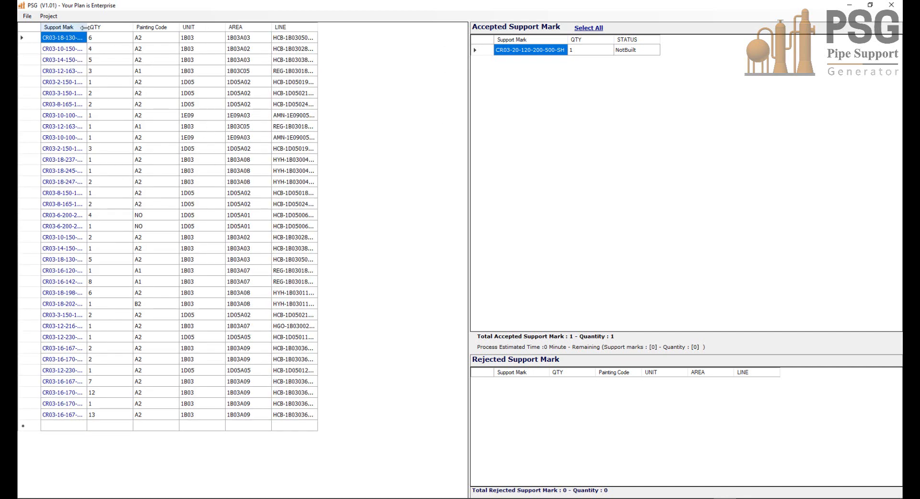
pyautogui.doubleClick(85, 28)
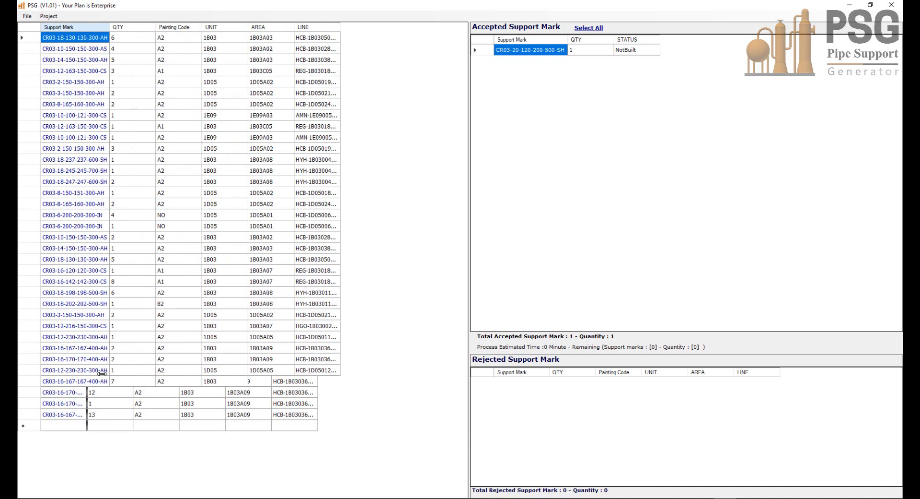
# Step: Validate the pasted support marks and save the project
pyautogui.click(49, 16)
pyautogui.click(61, 27)
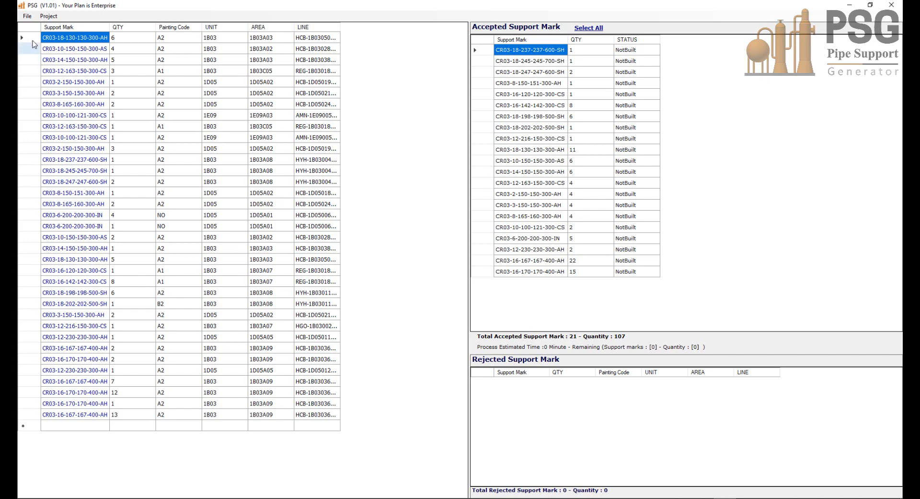
pyautogui.click(48, 15)
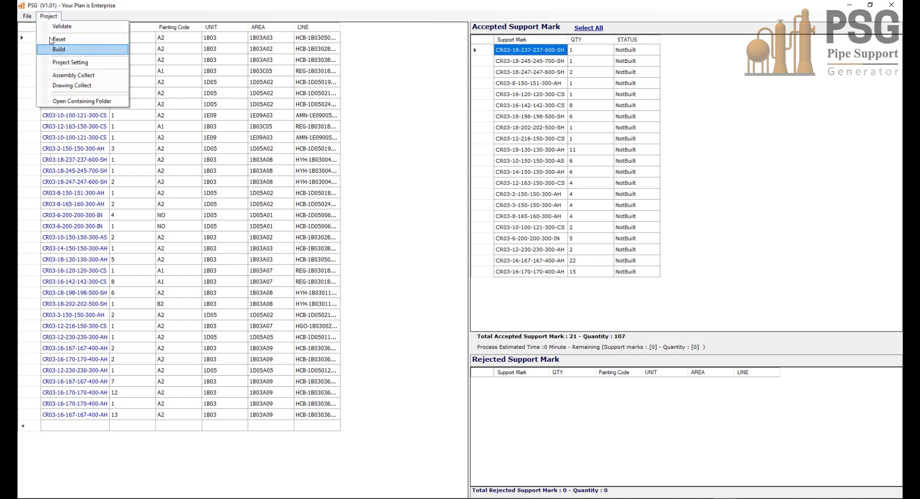
pyautogui.moveTo(27, 18)
pyautogui.click(36, 46)
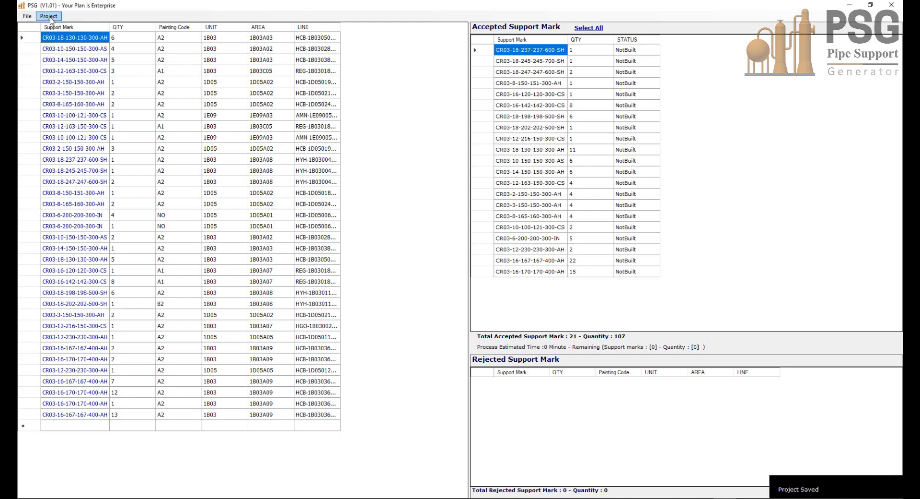
# Step: Build all accepted support marks and switch to Inventor to follow the model generation
pyautogui.click(49, 17)
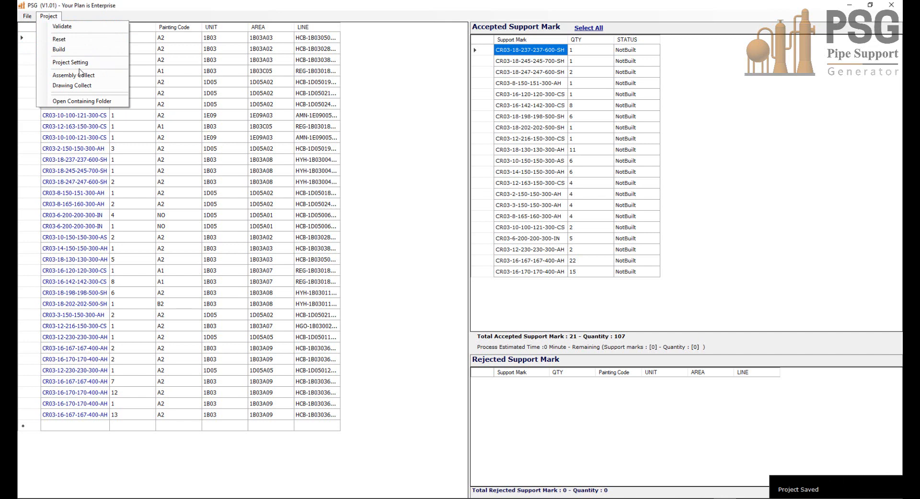
pyautogui.click(81, 50)
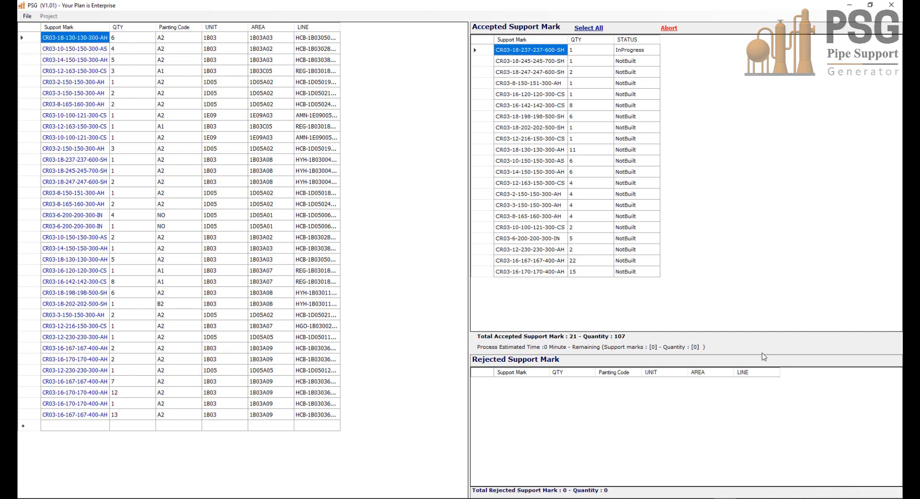
pyautogui.moveTo(767, 497)
pyautogui.click(634, 494)
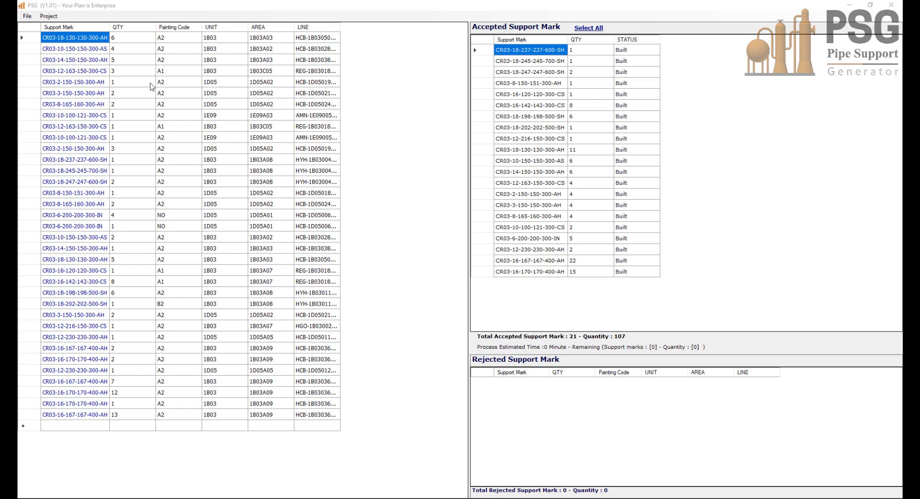
# Step: Collect the built supports into one assembly with the Assembly Collector and switch to Inventor to follow the collection
pyautogui.click(51, 18)
pyautogui.click(49, 16)
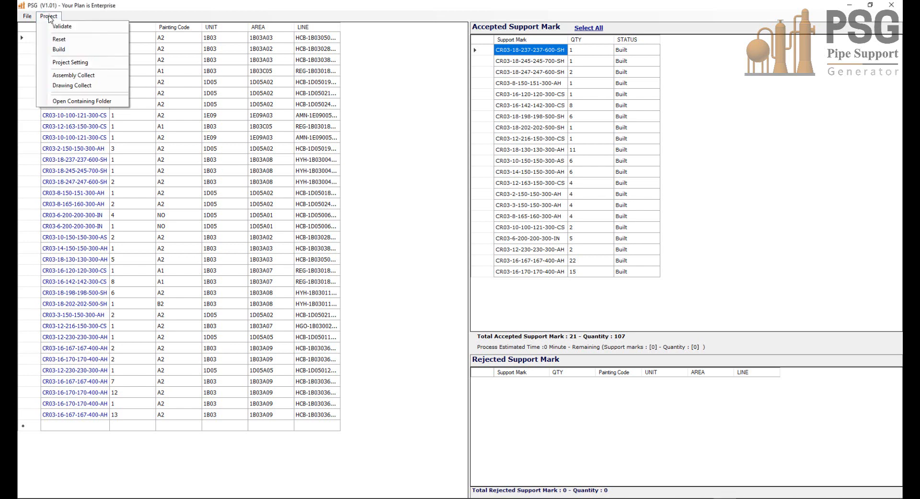
pyautogui.click(68, 77)
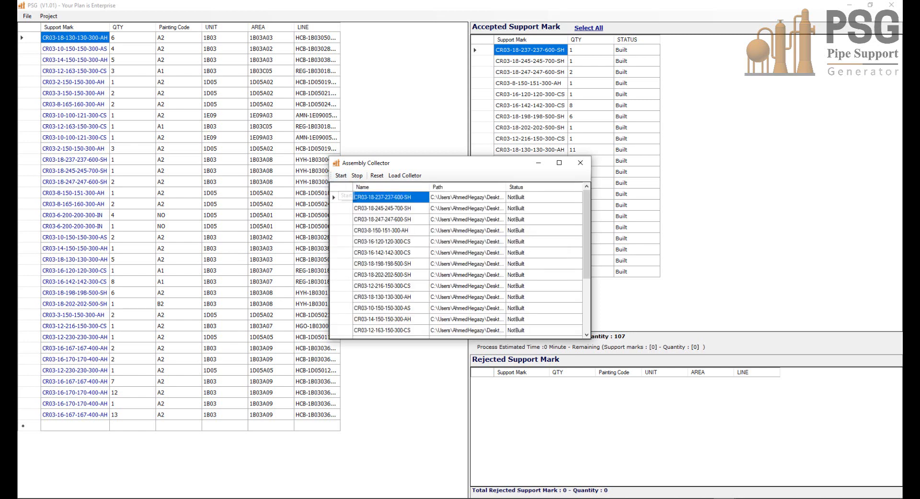
pyautogui.click(635, 489)
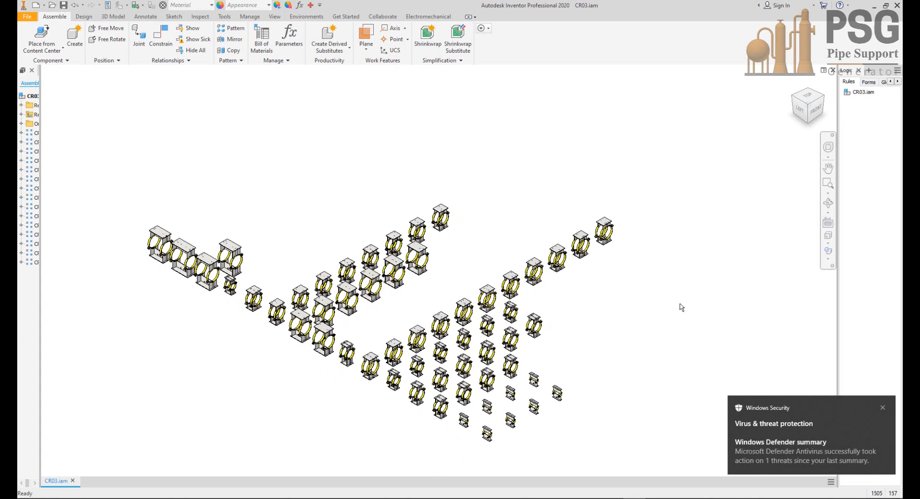
pyautogui.click(883, 407)
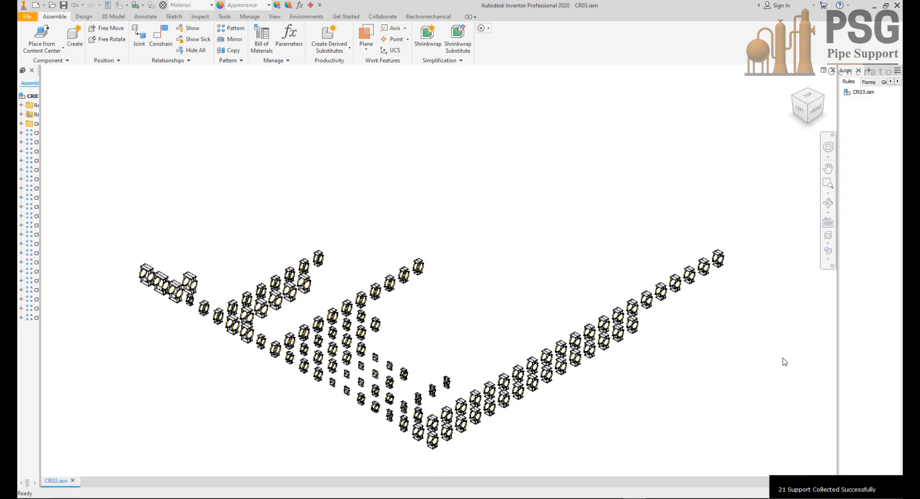
# Step: Examine the rows of collected supports in the CR03.iam assembly, both close up and as a whole
pyautogui.scroll(3, 517, 393)
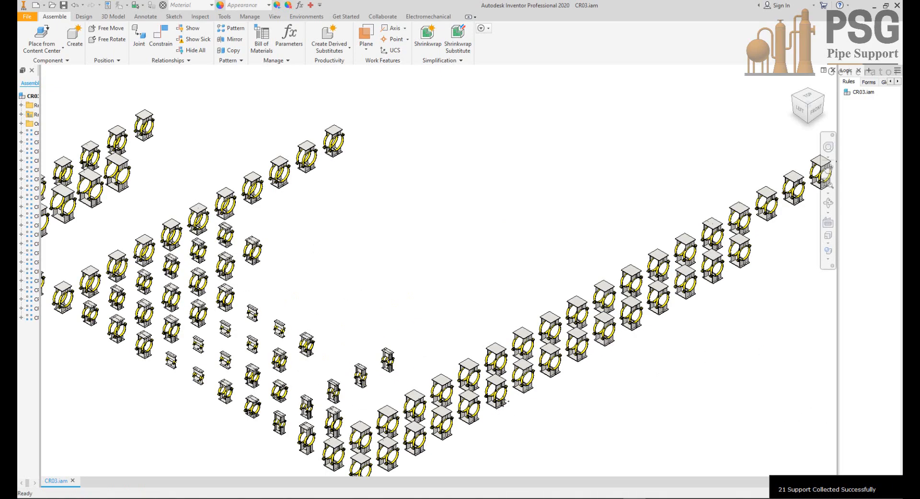
pyautogui.scroll(3, 462, 356)
pyautogui.moveTo(464, 356); pyautogui.dragTo(606, 342, button='middle')
pyautogui.scroll(3, 503, 372)
pyautogui.scroll(-9, 507, 384)
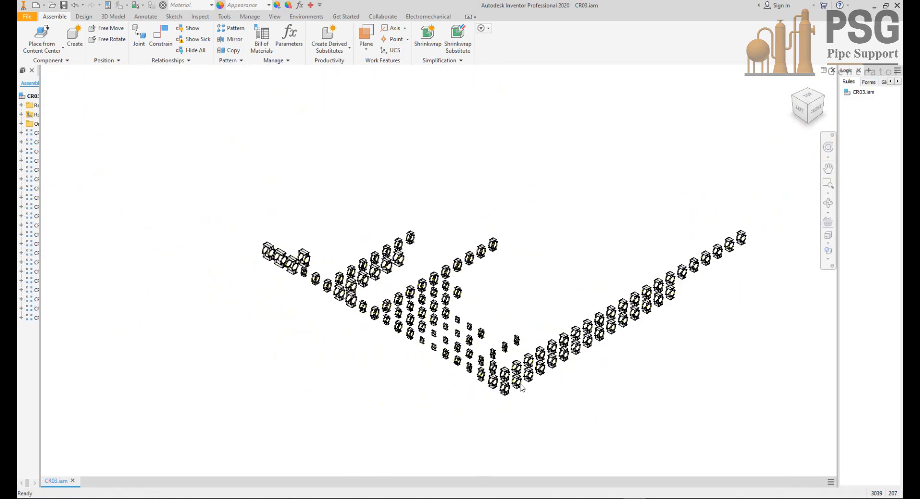
pyautogui.moveTo(534, 346); pyautogui.dragTo(538, 385, button='middle')
pyautogui.scroll(6, 538, 386)
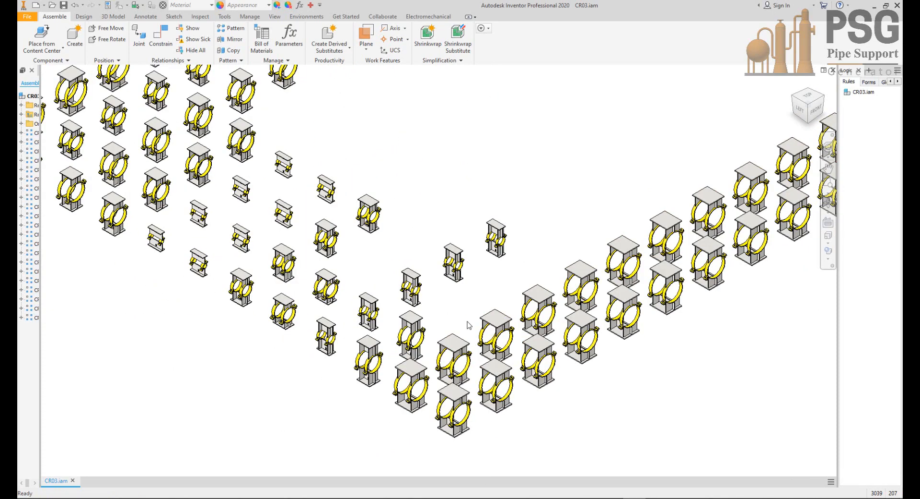
# Step: Inspect the mass and surface area in the physical iProperties of the CR03.iam assembly
pyautogui.click(106, 7)
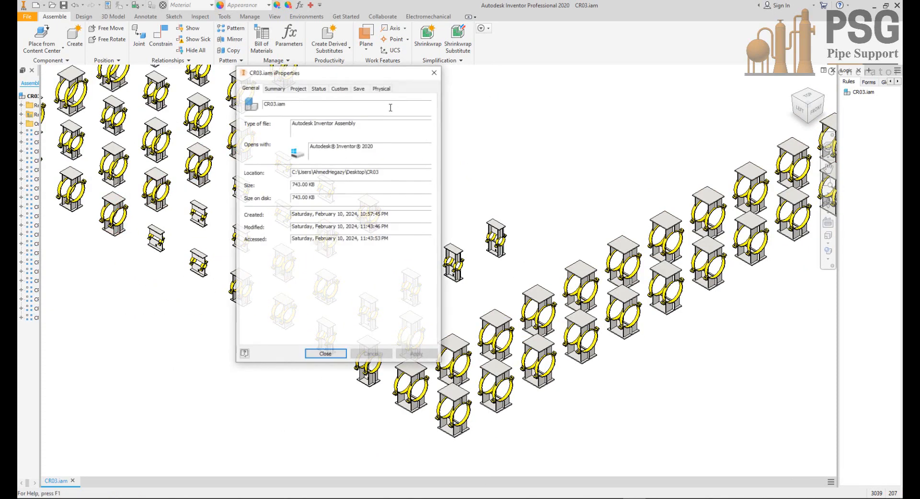
pyautogui.click(382, 89)
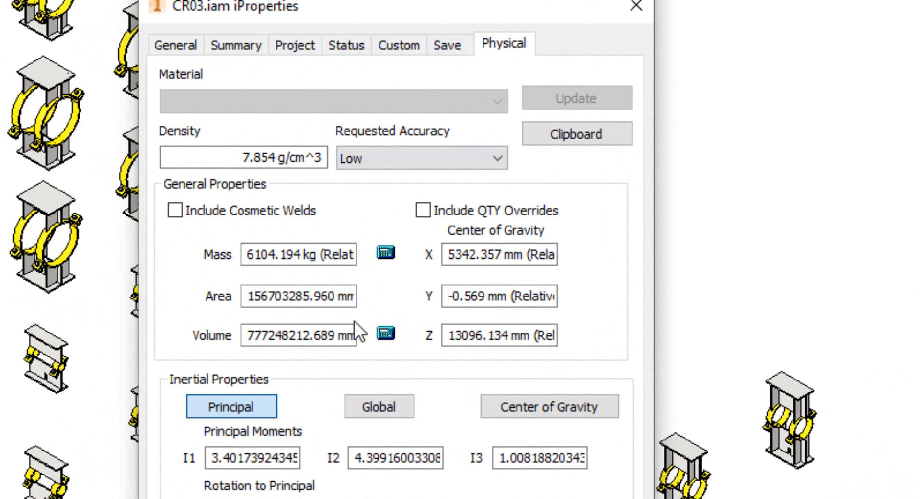
pyautogui.moveTo(247, 255); pyautogui.dragTo(274, 261)
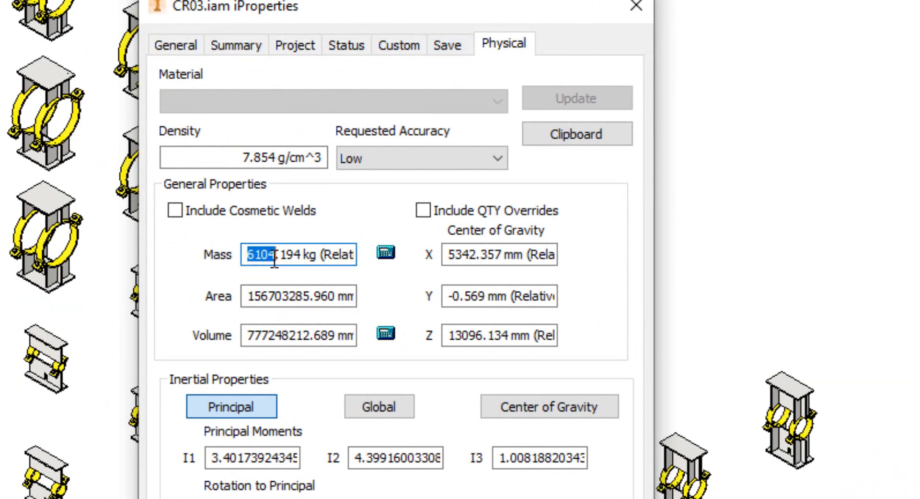
pyautogui.click(248, 297)
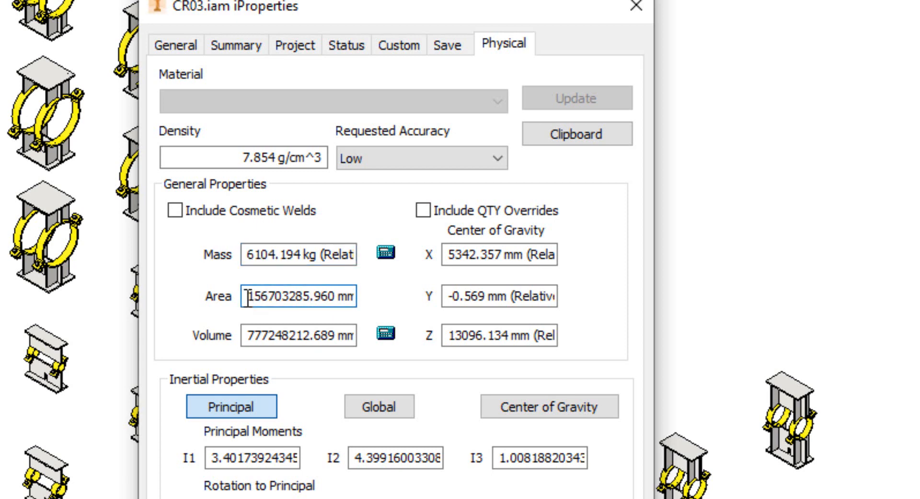
pyautogui.moveTo(247, 298); pyautogui.dragTo(108, 291)
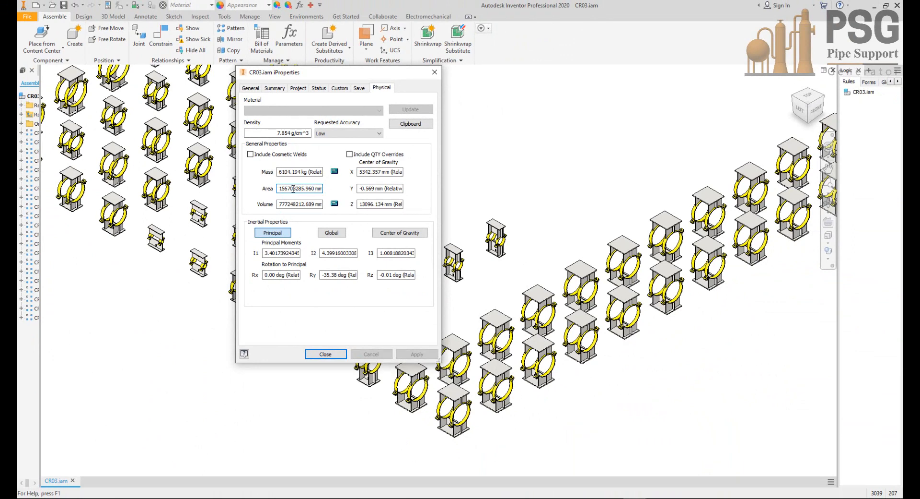
pyautogui.moveTo(281, 189); pyautogui.dragTo(201, 188)
pyautogui.click(326, 354)
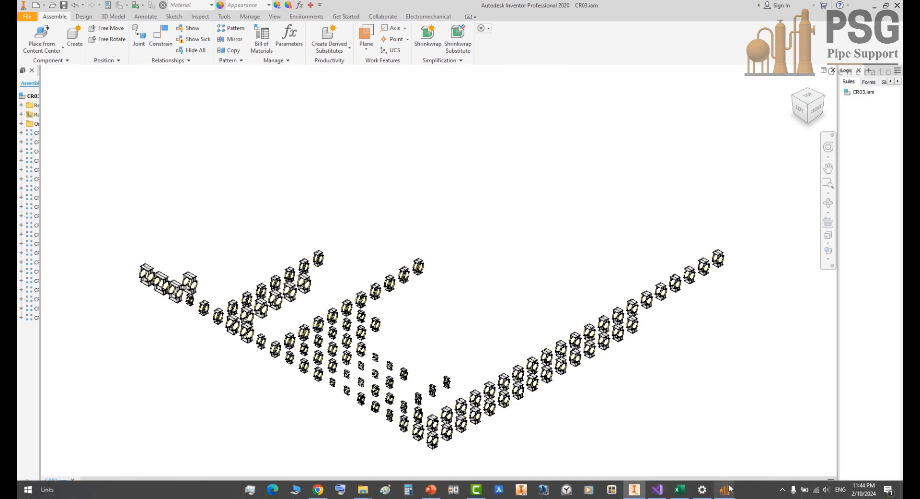
# Step: Switch to PSG and collect the drawings of all built supports with Drawing Collect
pyautogui.moveTo(725, 489)
pyautogui.click(771, 453)
pyautogui.click(581, 162)
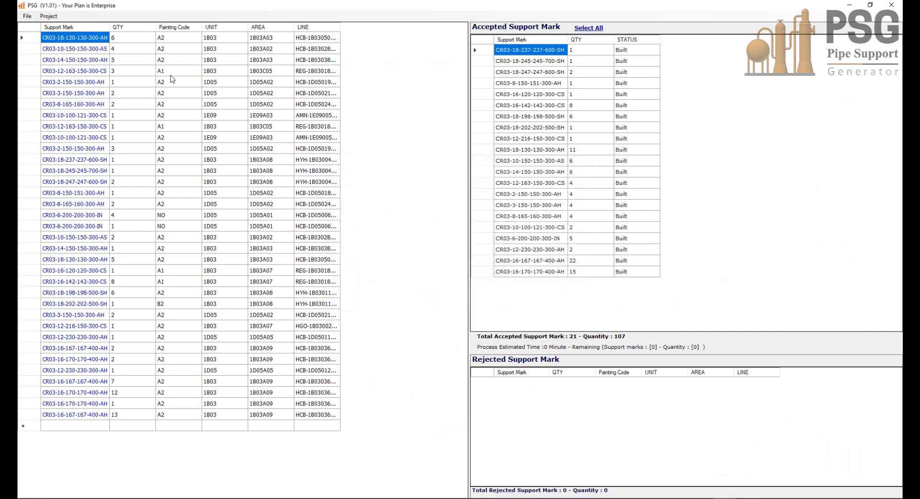
pyautogui.click(48, 16)
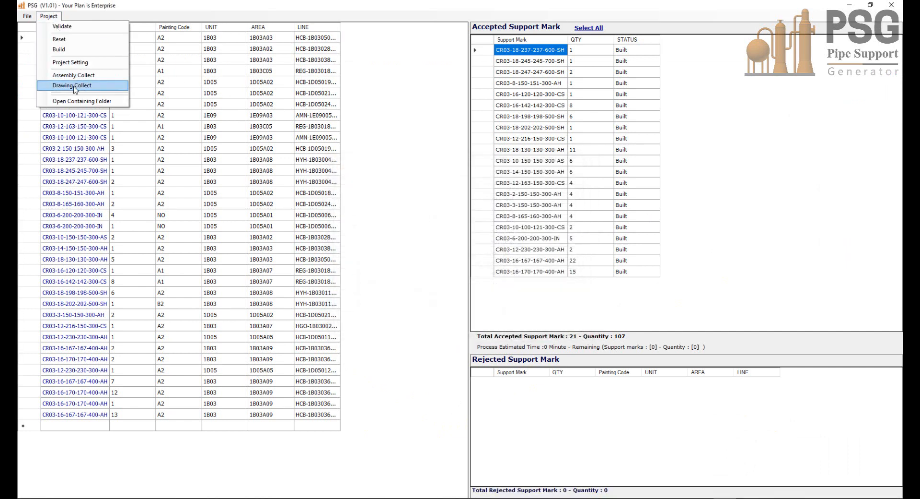
pyautogui.click(74, 86)
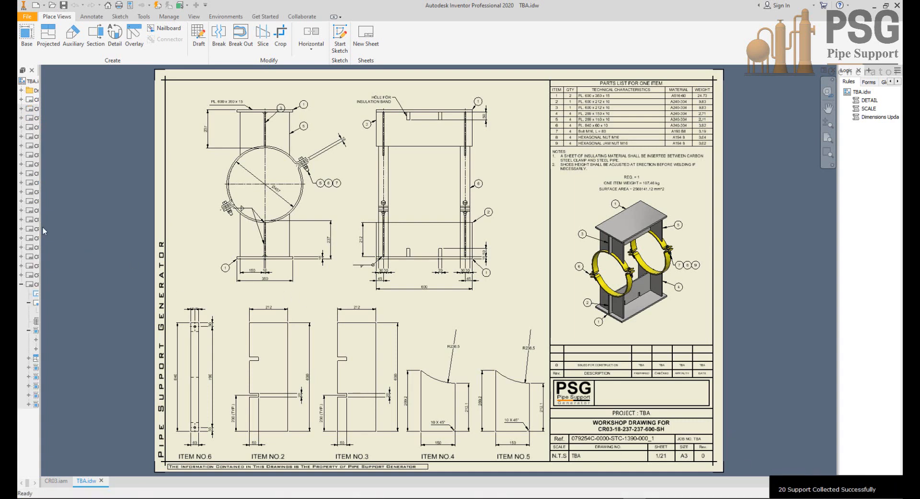
pyautogui.moveTo(42, 227); pyautogui.dragTo(139, 257)
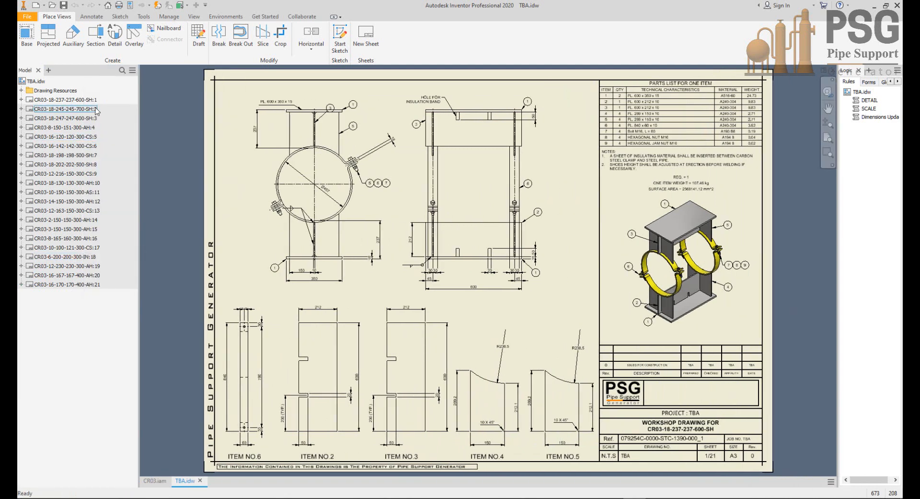
pyautogui.doubleClick(63, 110)
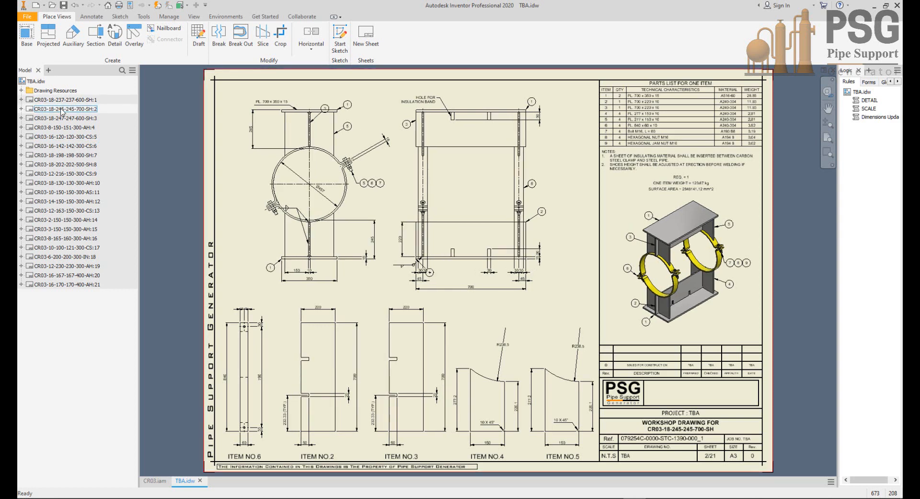
pyautogui.doubleClick(66, 118)
pyautogui.doubleClick(65, 127)
pyautogui.click(67, 138)
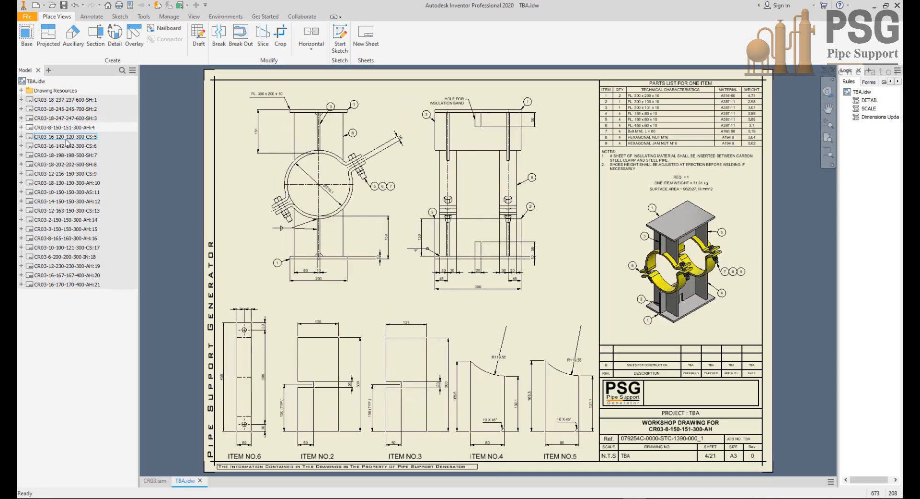
pyautogui.doubleClick(65, 145)
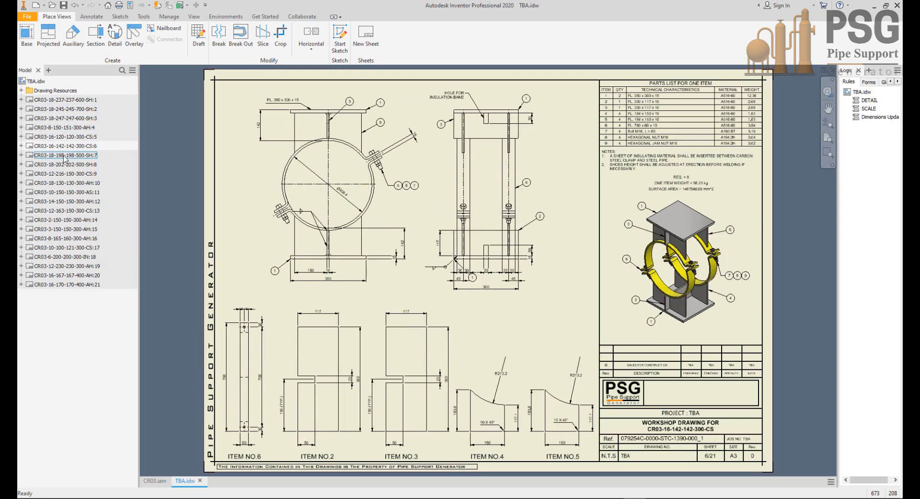
pyautogui.doubleClick(65, 155)
pyautogui.doubleClick(66, 165)
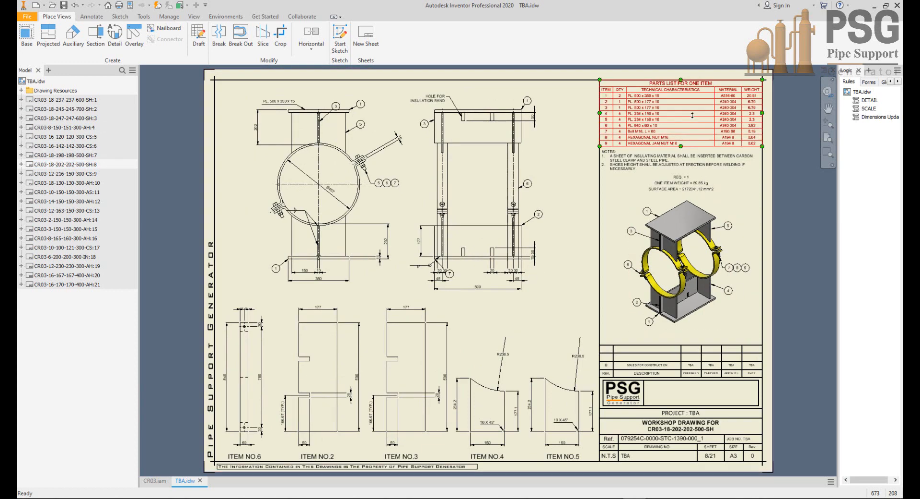
pyautogui.scroll(5, 692, 116)
pyautogui.moveTo(692, 116); pyautogui.dragTo(567, 243, button='middle')
pyautogui.scroll(-5, 567, 243)
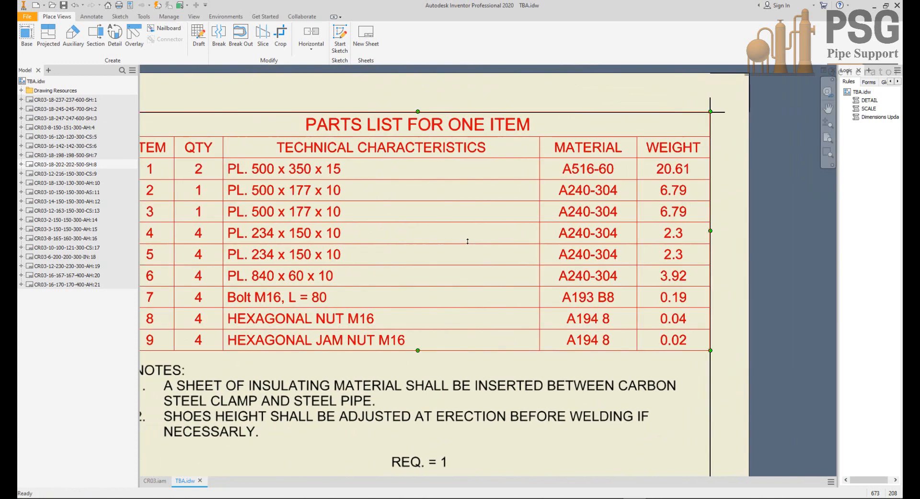
pyautogui.scroll(5, 508, 218)
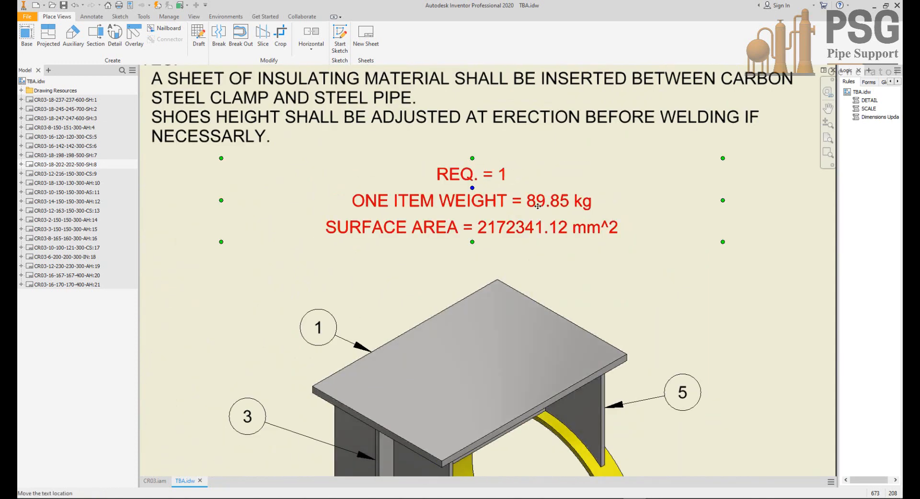
pyautogui.scroll(-5, 498, 252)
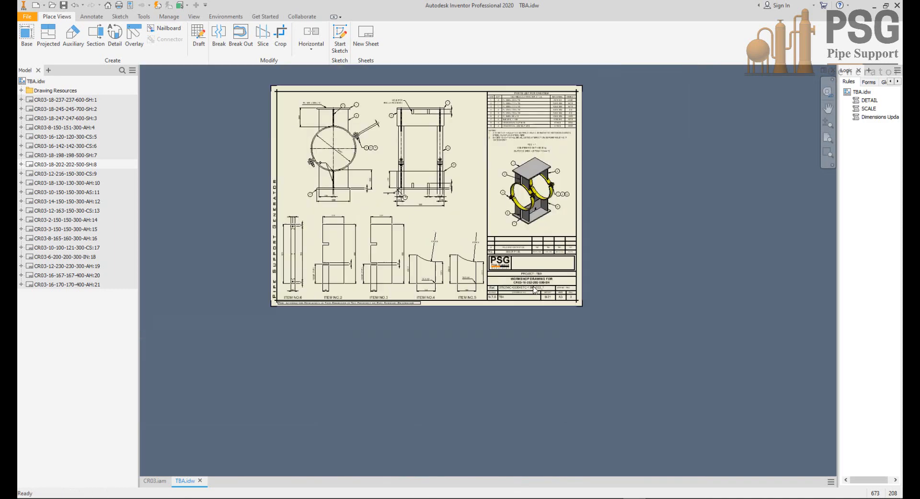
pyautogui.scroll(5, 549, 298)
pyautogui.scroll(2, 550, 300)
pyautogui.scroll(-6, 558, 296)
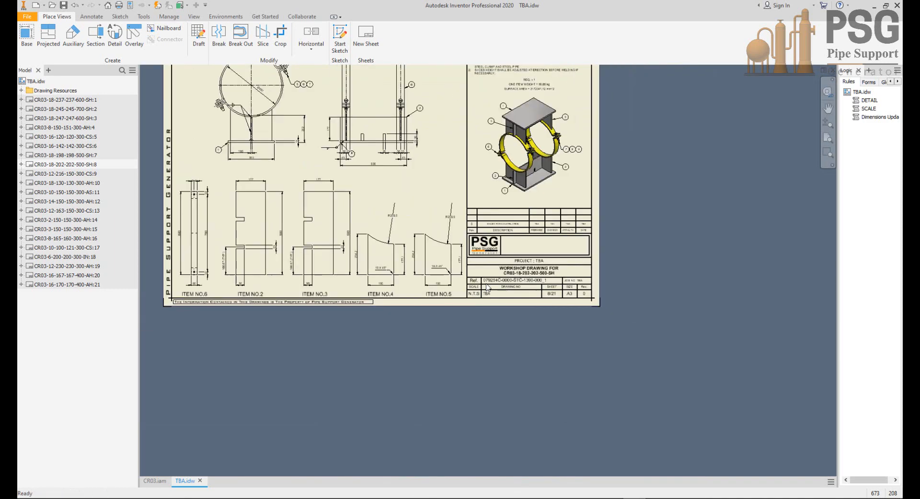
pyautogui.scroll(4, 571, 326)
pyautogui.scroll(-4, 570, 326)
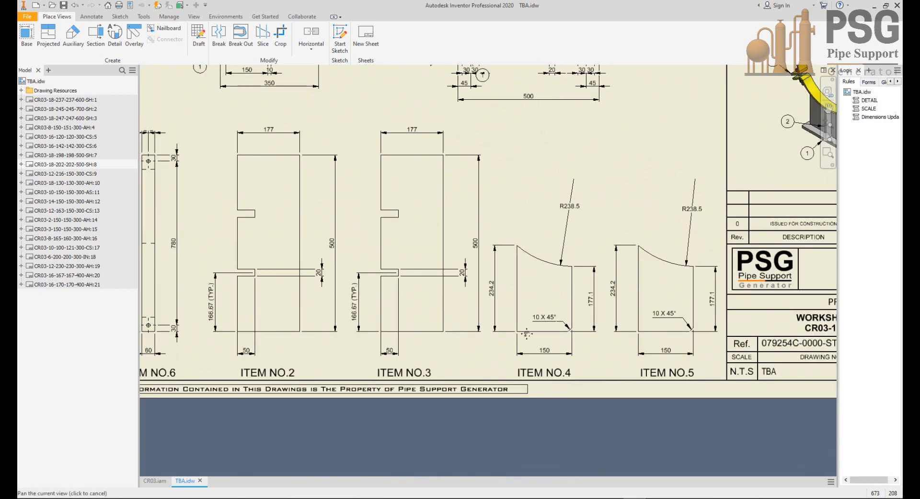
pyautogui.scroll(8, 437, 287)
pyautogui.scroll(-6, 445, 200)
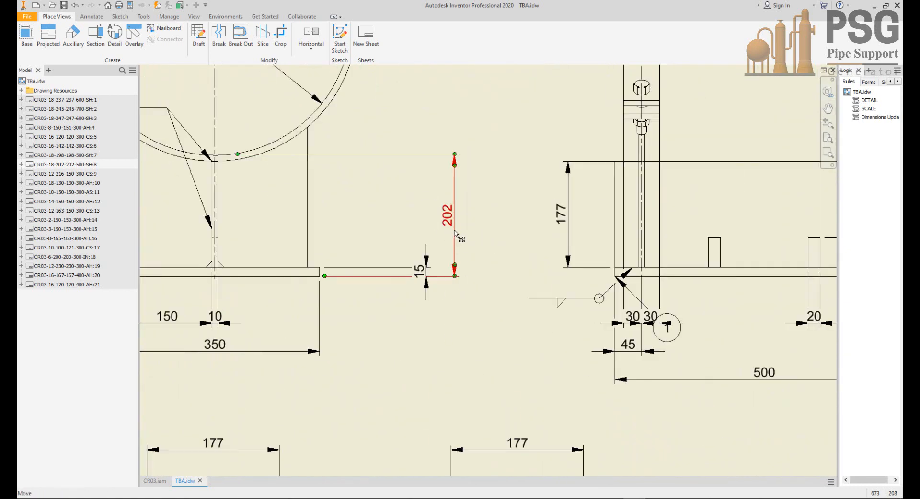
pyautogui.scroll(2, 340, 169)
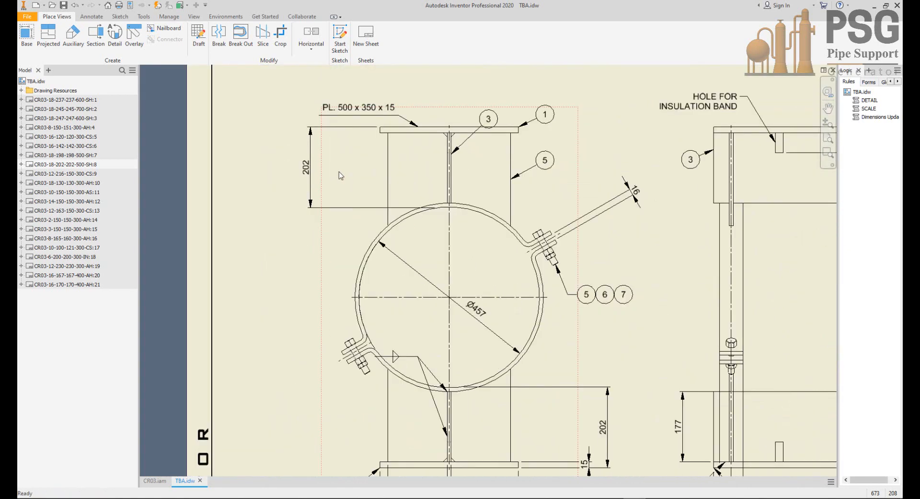
pyautogui.scroll(-2, 343, 175)
pyautogui.scroll(6, 484, 302)
pyautogui.scroll(-4, 446, 255)
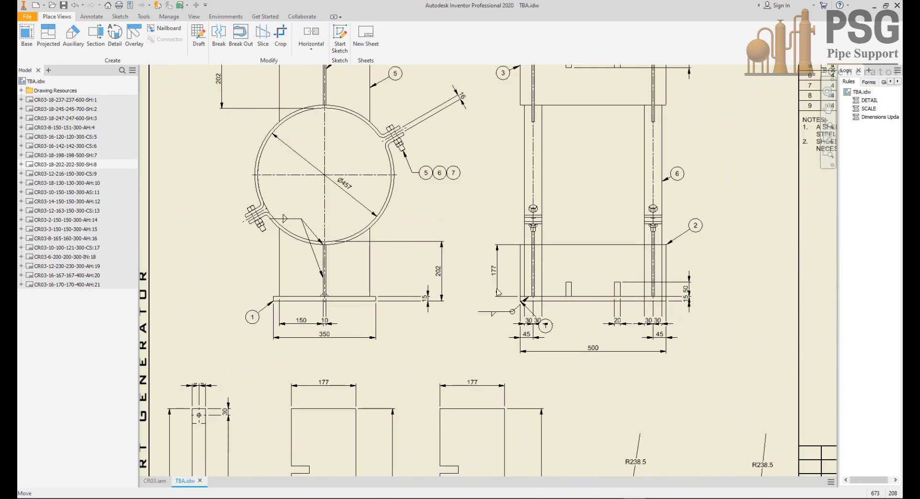
pyautogui.scroll(7, 584, 307)
pyautogui.scroll(5, 566, 280)
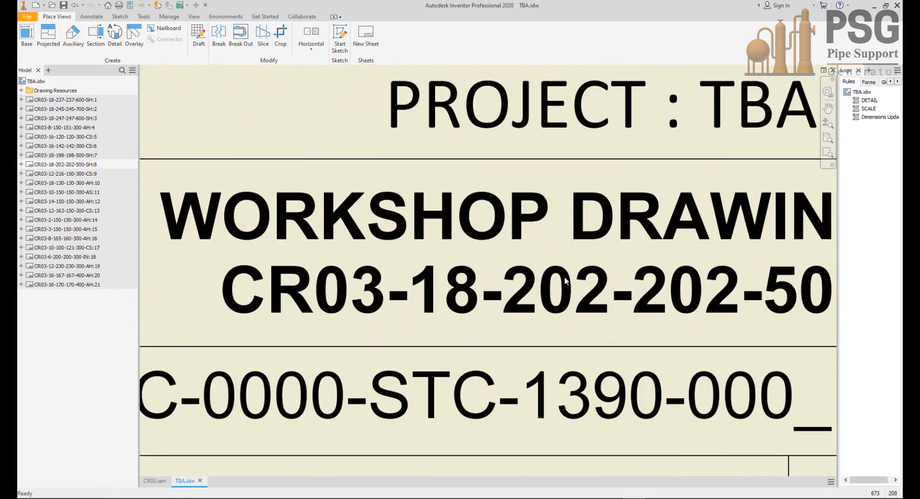
pyautogui.scroll(-2, 599, 303)
pyautogui.scroll(-6, 594, 309)
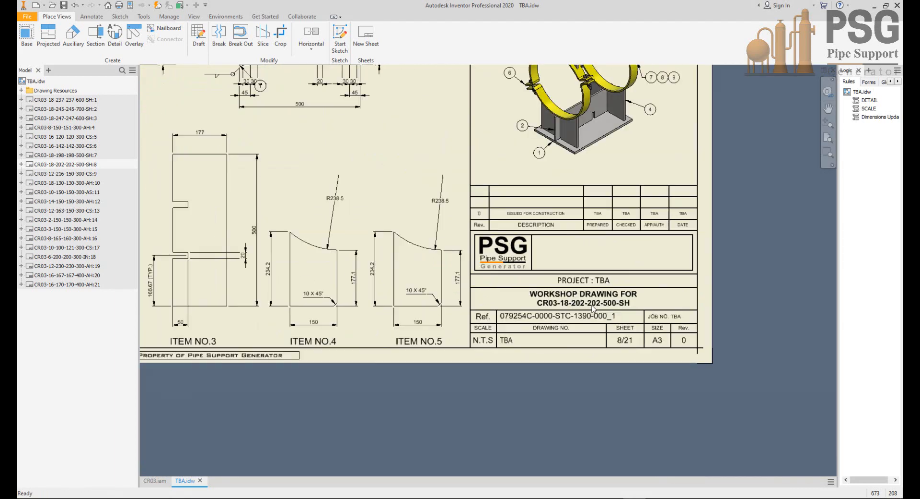
pyautogui.moveTo(391, 171)
pyautogui.mouseDown(button='middle')
pyautogui.moveTo(450, 249)
pyautogui.moveTo(536, 327)
pyautogui.mouseUp(button='middle')
pyautogui.scroll(-1, 451, 249)
pyautogui.doubleClick(72, 165)
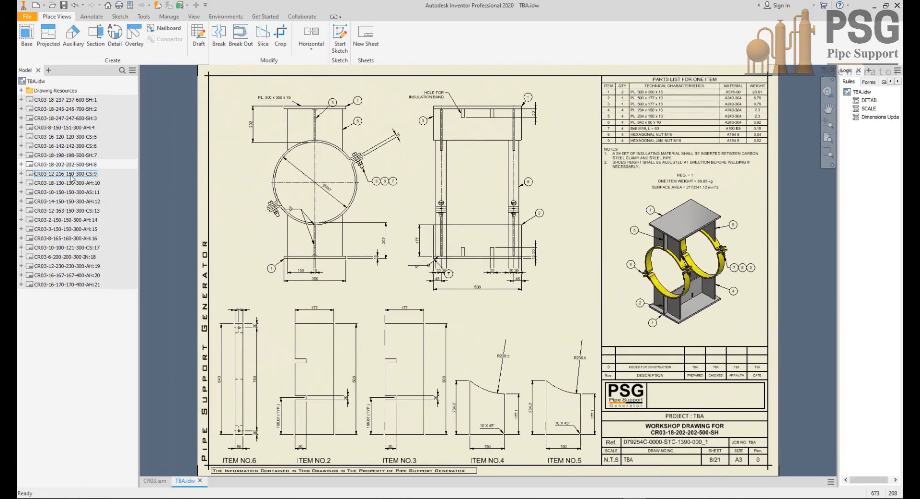
pyautogui.doubleClick(72, 174)
pyautogui.doubleClick(65, 220)
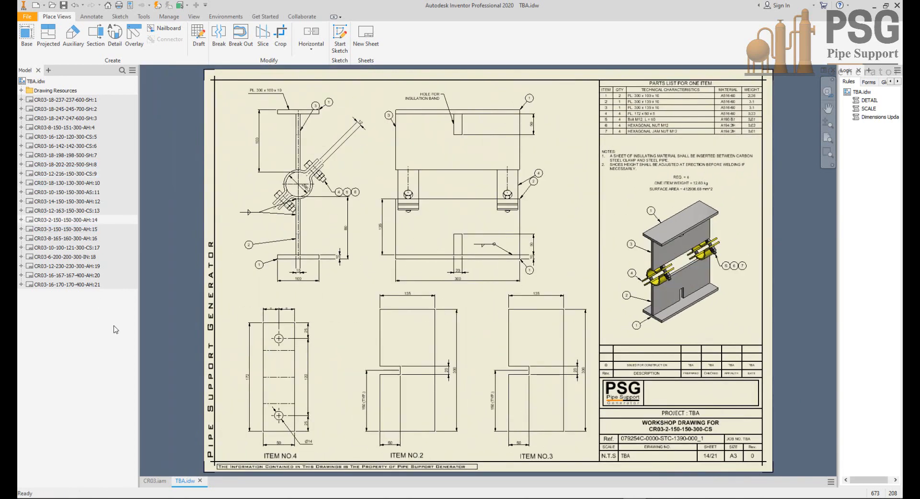
pyautogui.doubleClick(72, 284)
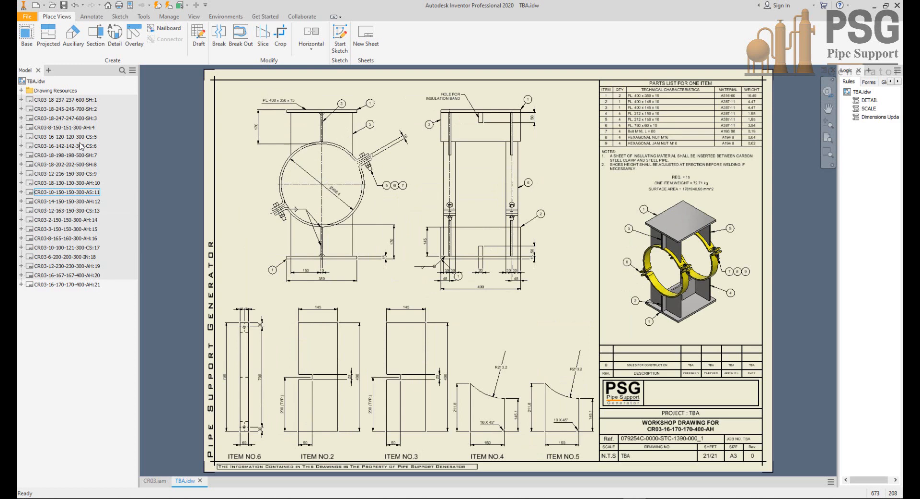
pyautogui.doubleClick(81, 100)
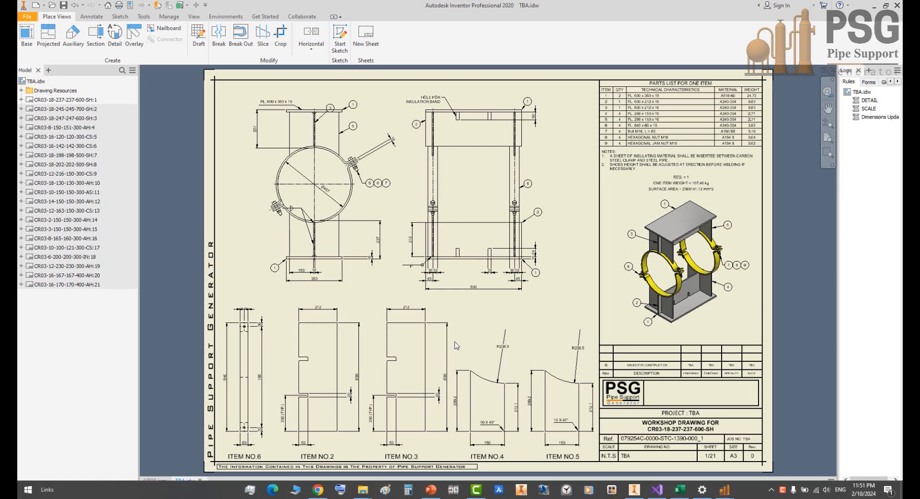
# Step: Go back to the CR03.iam assembly and create a new drawing from the Supports BOM.idw template
pyautogui.click(154, 480)
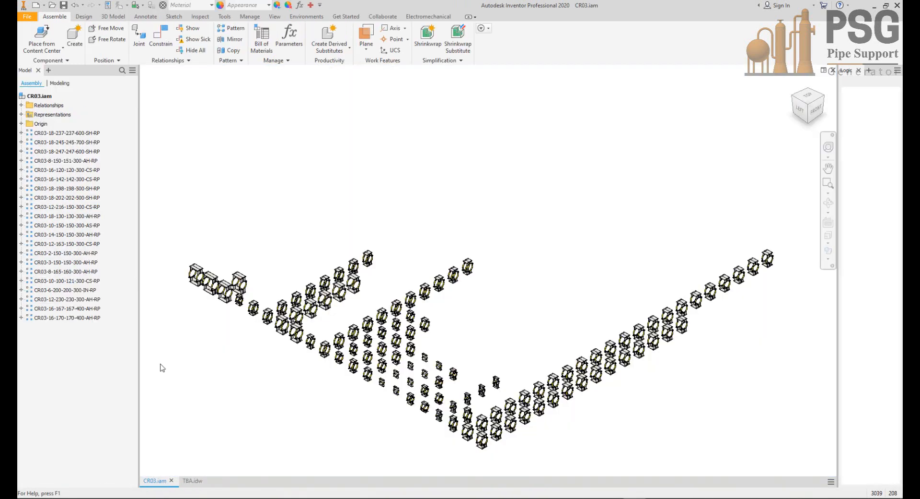
pyautogui.click(37, 6)
pyautogui.doubleClick(522, 269)
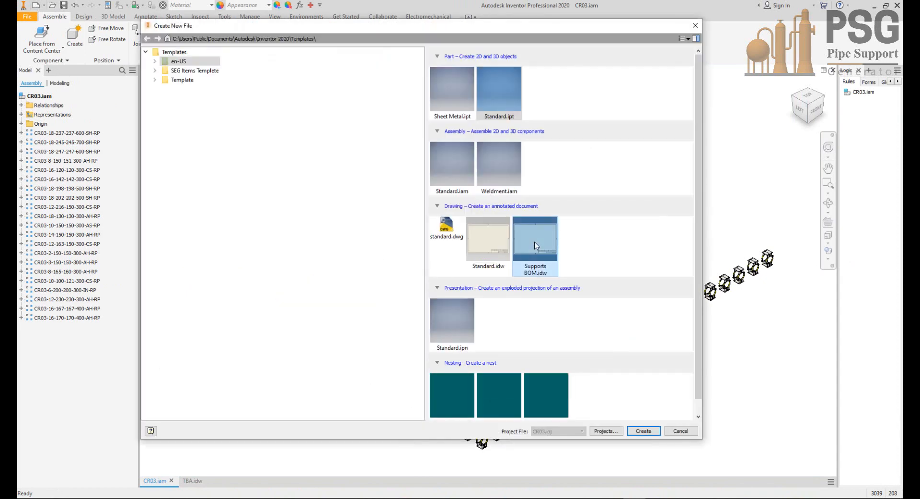
pyautogui.click(434, 283)
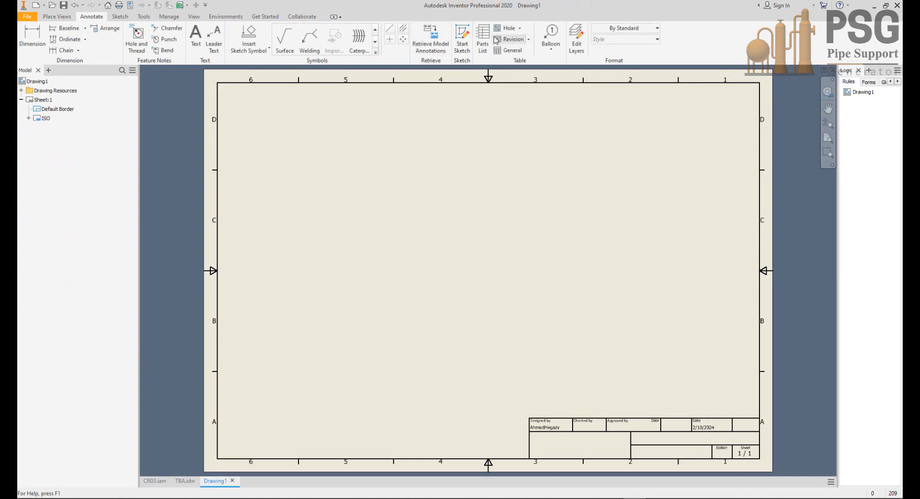
# Step: Place a parts list of CR03.iam on the sheet, using the Parts Only (legacy) BOM view and the Supports BOM style
pyautogui.click(483, 44)
pyautogui.click(397, 129)
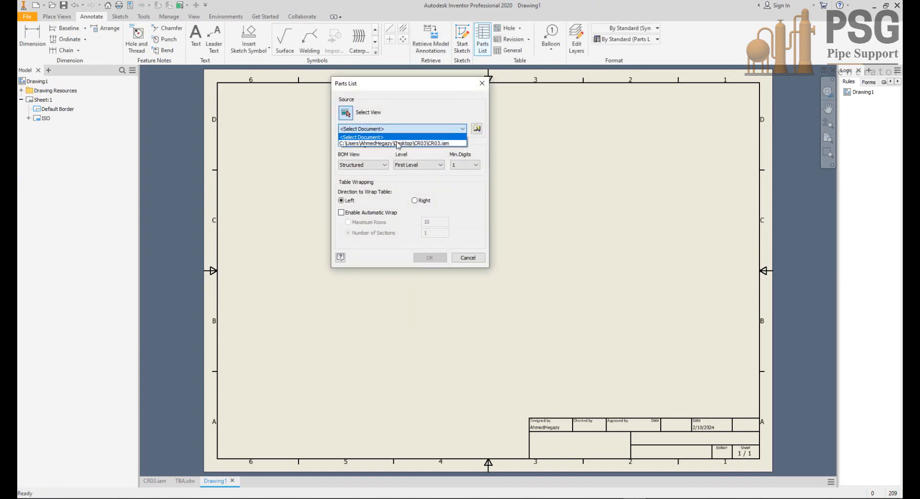
pyautogui.click(397, 142)
pyautogui.click(375, 166)
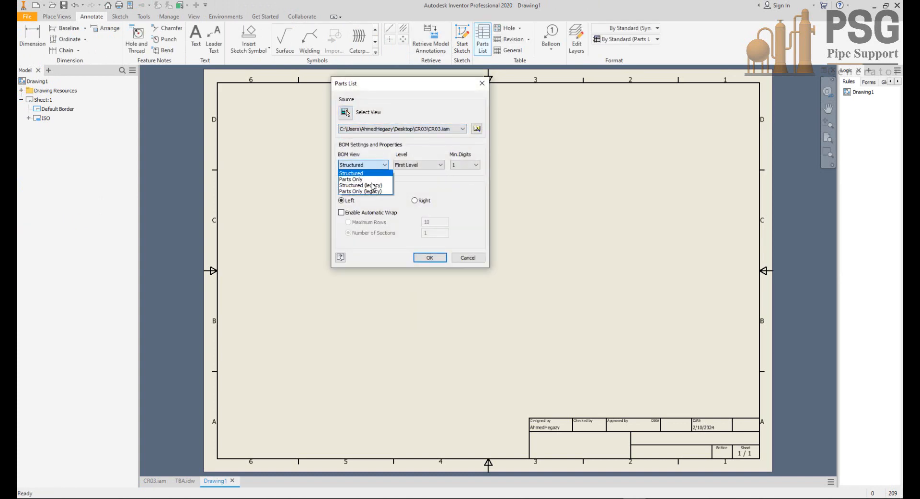
pyautogui.click(360, 194)
pyautogui.click(639, 40)
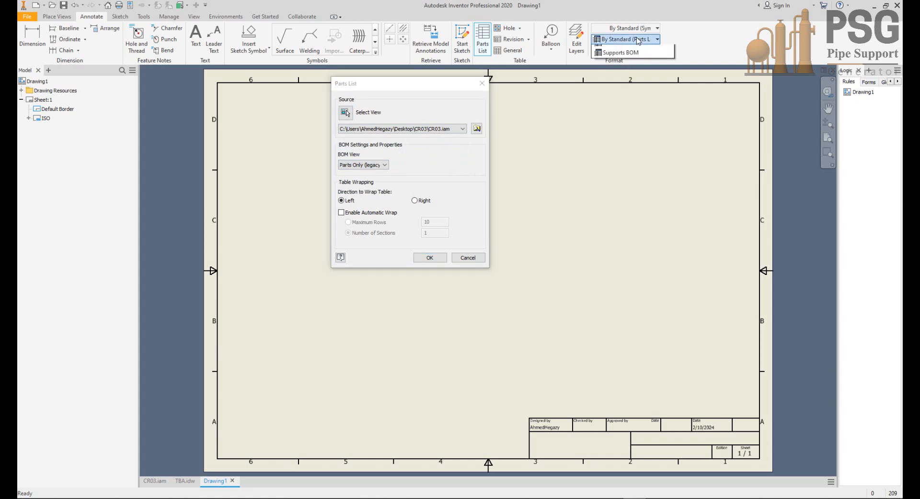
pyautogui.click(630, 97)
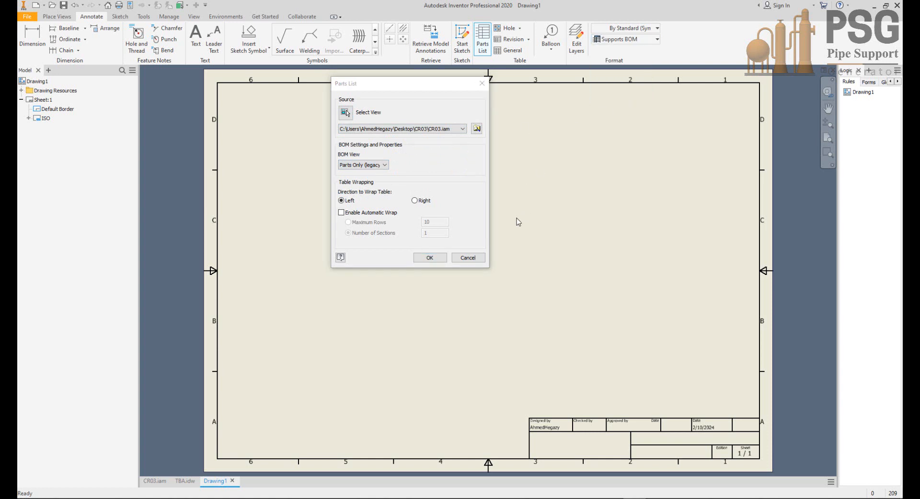
pyautogui.click(430, 257)
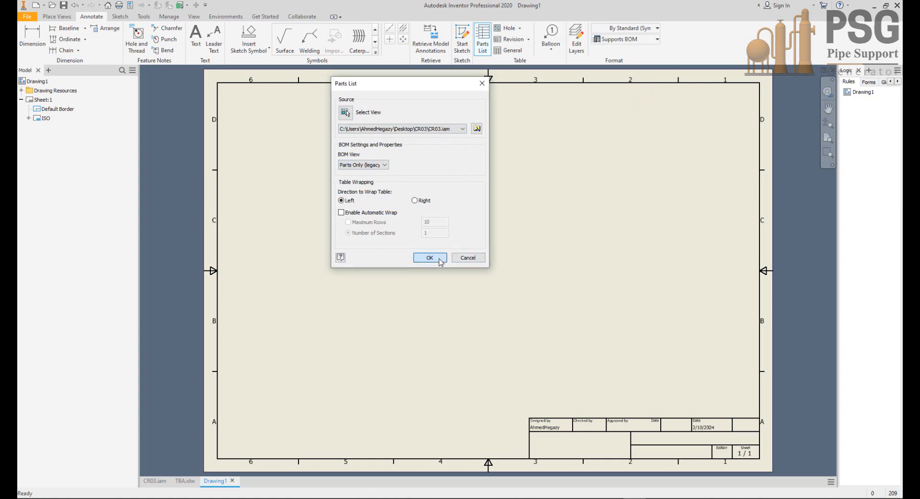
pyautogui.click(605, 91)
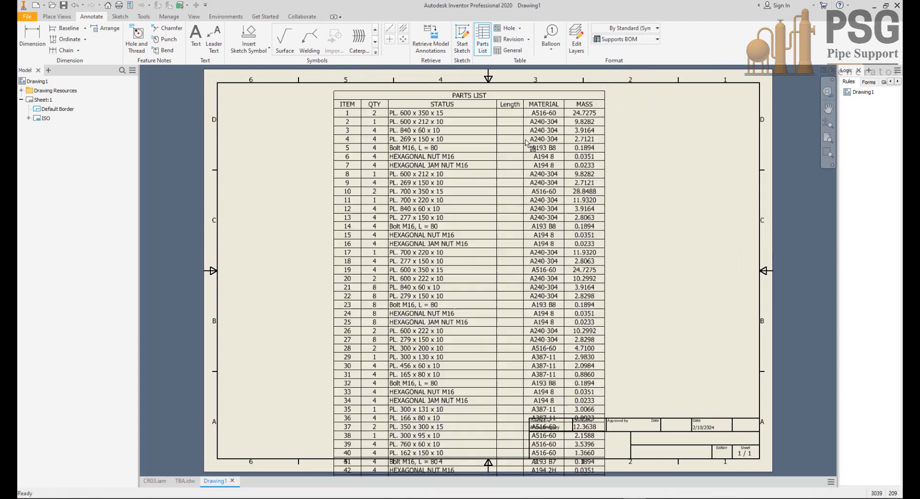
# Step: Delete the sheet's default border and ISO title block, and set the sheet format to A2 portrait
pyautogui.rightClick(48, 115)
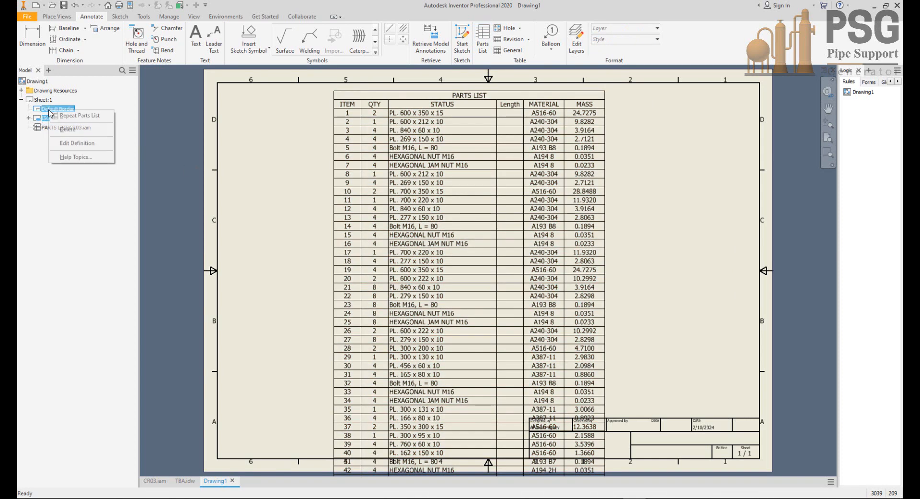
pyautogui.click(72, 121)
pyautogui.rightClick(48, 103)
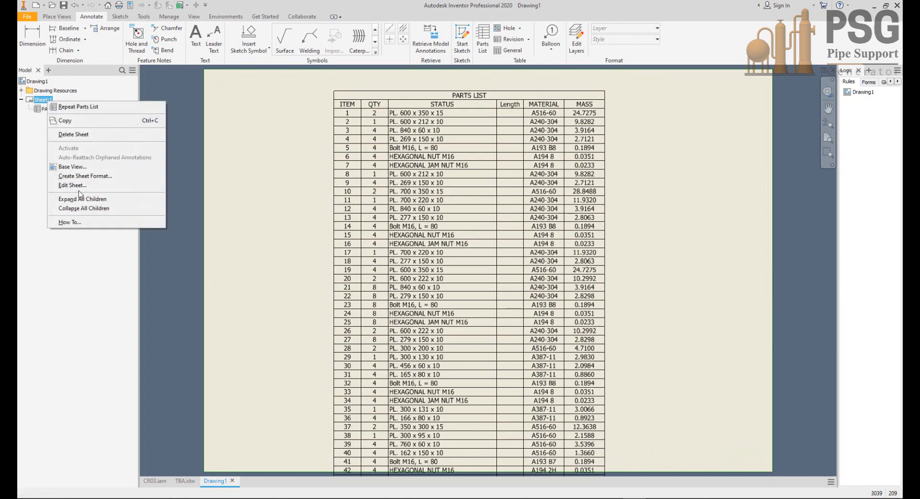
pyautogui.click(79, 186)
pyautogui.click(416, 198)
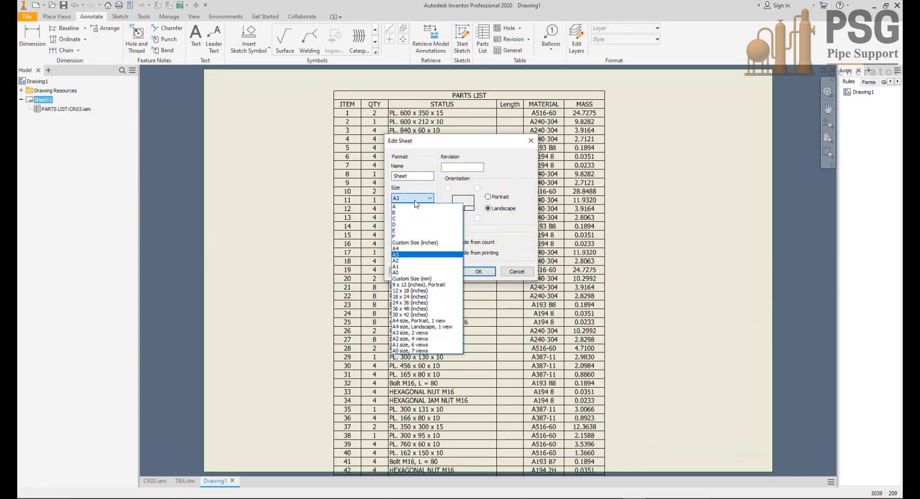
pyautogui.click(413, 269)
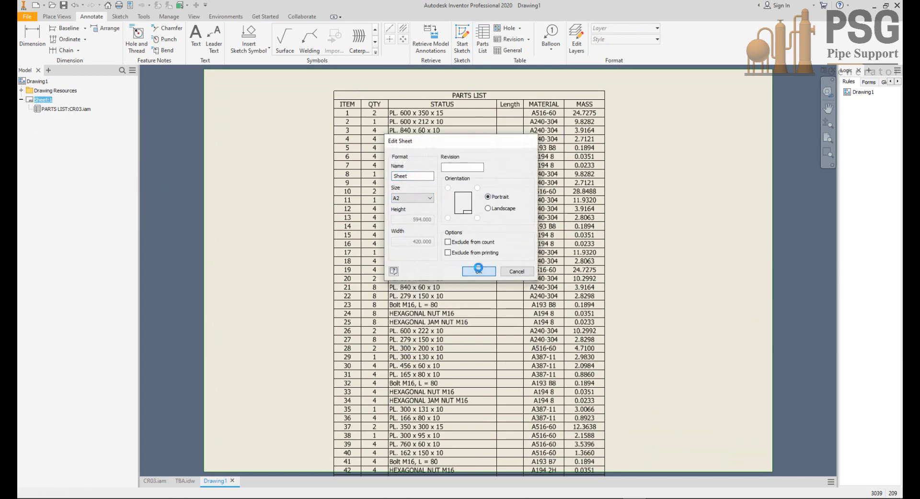
pyautogui.click(478, 271)
# Step: Move the parts list to the horizontal centre of the sheet, just below its upper edge
pyautogui.moveTo(486, 291); pyautogui.dragTo(509, 87)
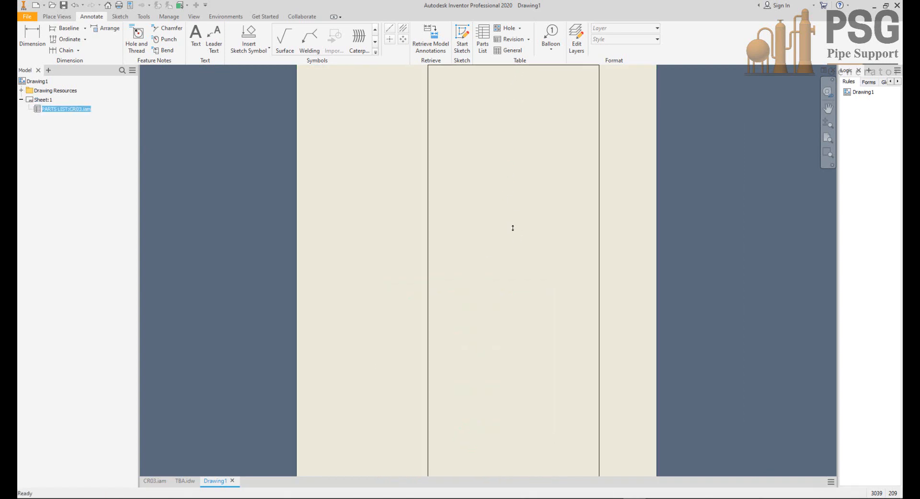
pyautogui.scroll(-3, 512, 228)
pyautogui.moveTo(534, 203); pyautogui.dragTo(551, 294, button='middle')
pyautogui.scroll(6, 526, 166)
pyautogui.moveTo(519, 255); pyautogui.dragTo(454, 174)
# Step: Open the CR03 parts list for editing and look through its rows from first to last
pyautogui.doubleClick(453, 175)
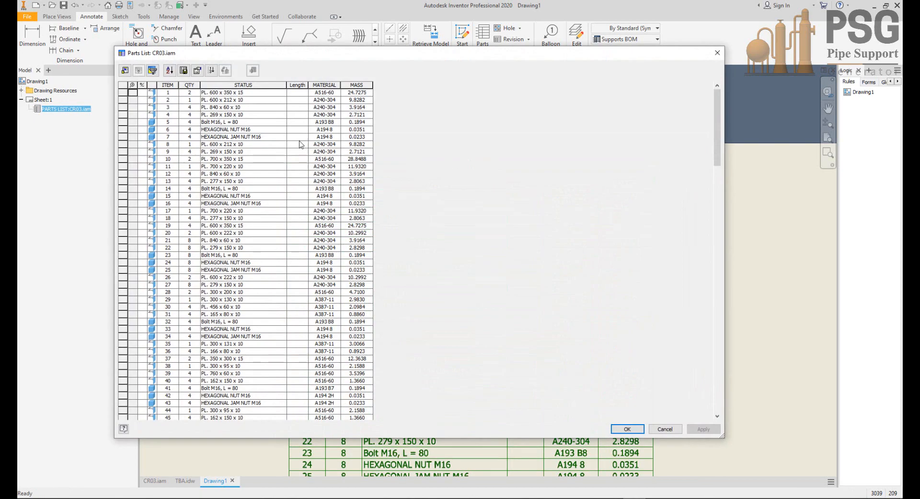
pyautogui.scroll(-15, 256, 118)
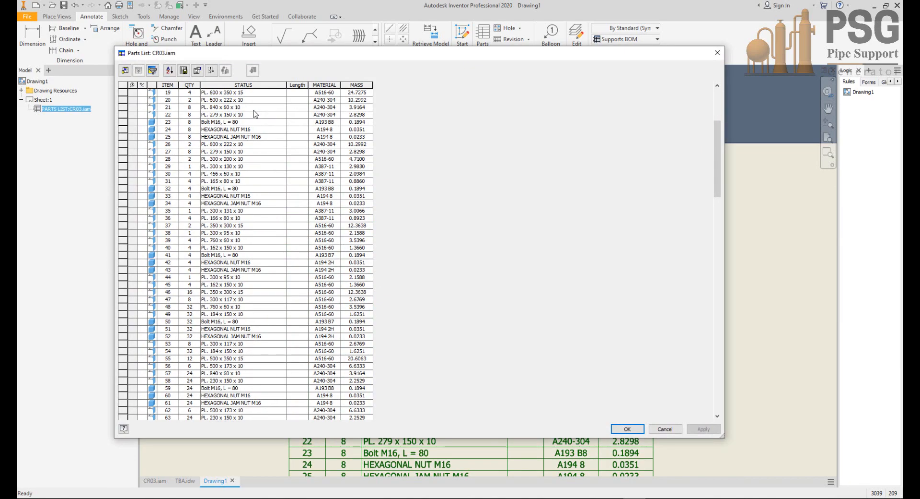
pyautogui.scroll(-16, 255, 113)
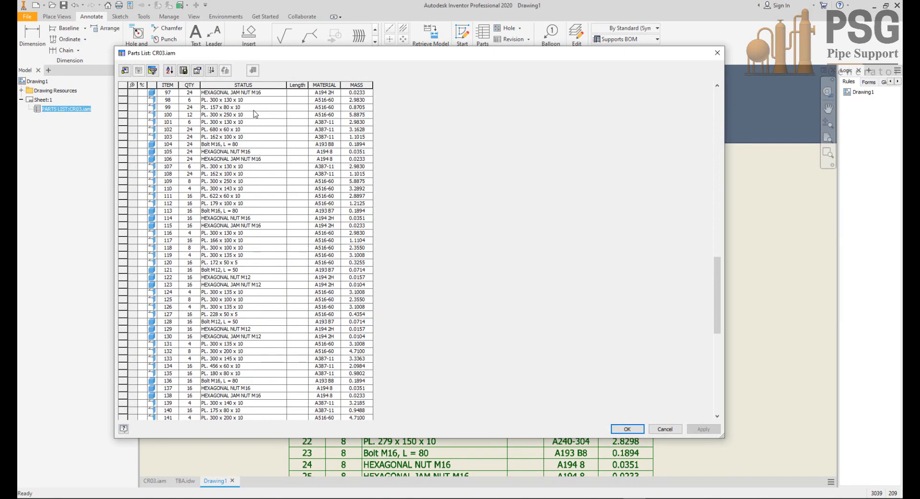
pyautogui.scroll(-5, 256, 116)
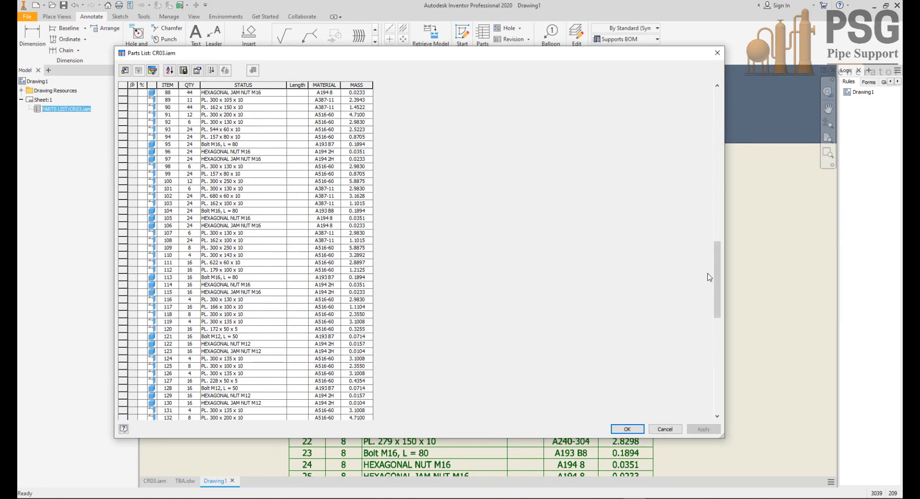
pyautogui.moveTo(717, 281); pyautogui.dragTo(647, 398)
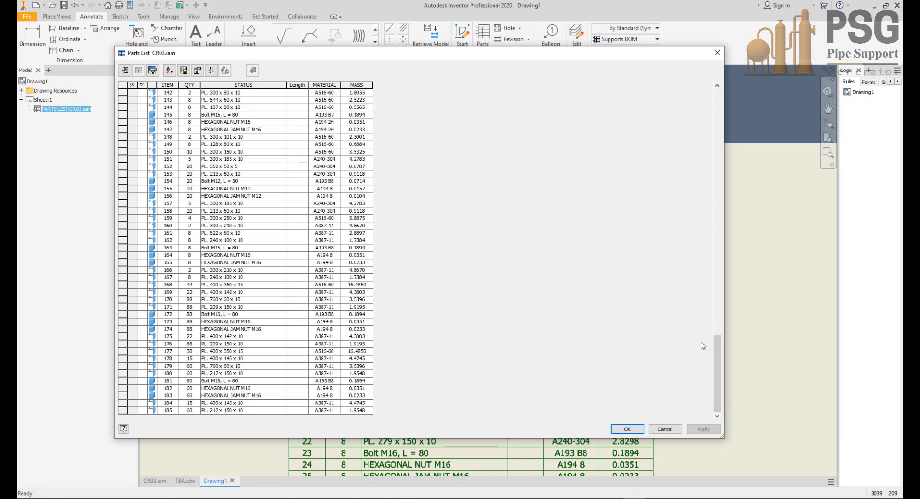
pyautogui.moveTo(713, 345); pyautogui.dragTo(710, 88)
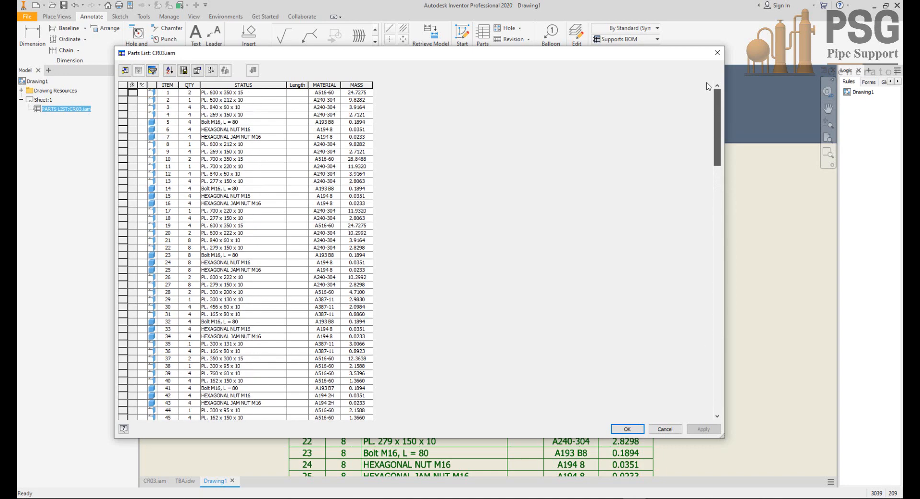
# Step: Merge similar components in the parts list for Parts Only, with STATUS, MATERIAL and MASS as first, second and third keys
pyautogui.click(233, 82)
pyautogui.rightClick(235, 82)
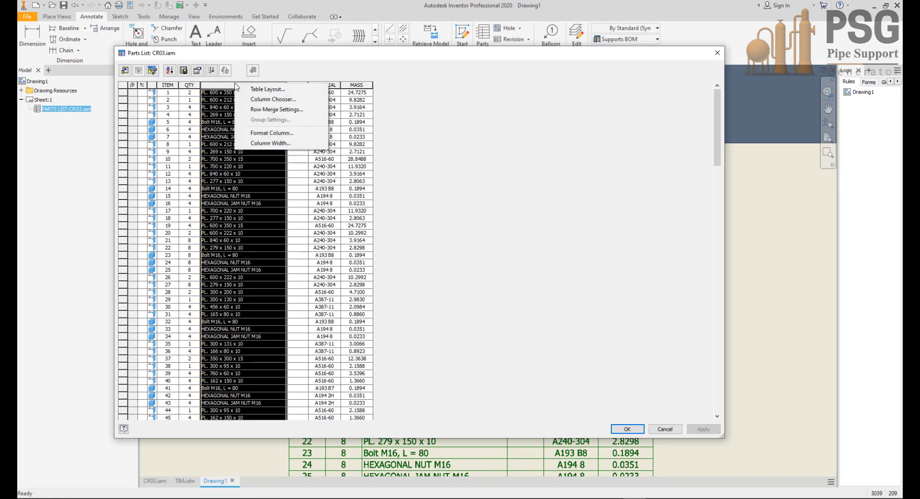
pyautogui.click(288, 110)
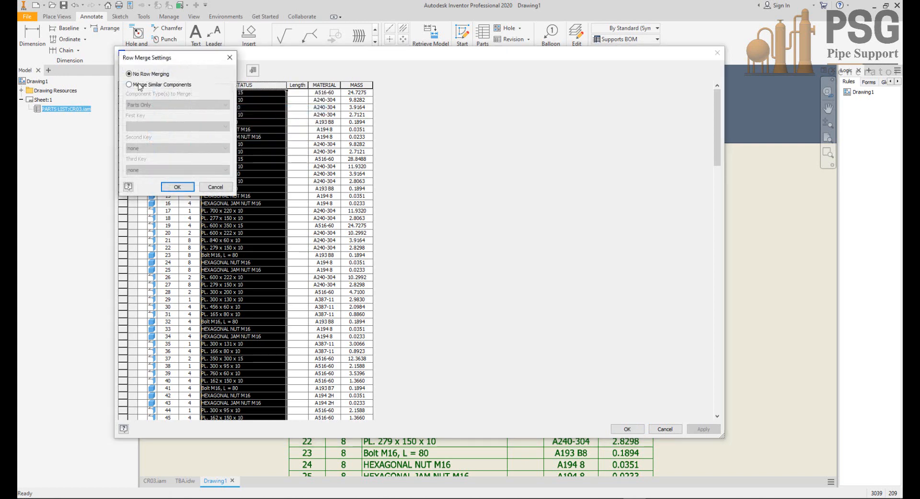
pyautogui.click(142, 84)
pyautogui.click(146, 126)
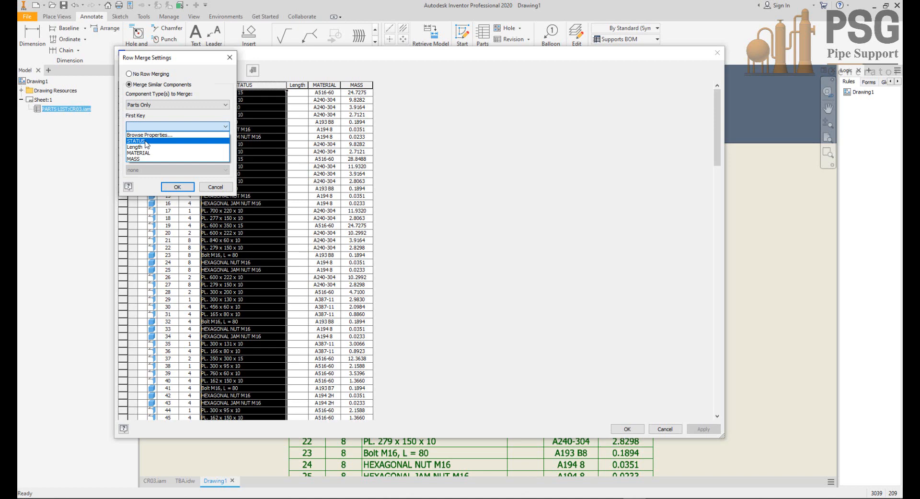
pyautogui.click(146, 141)
pyautogui.click(146, 148)
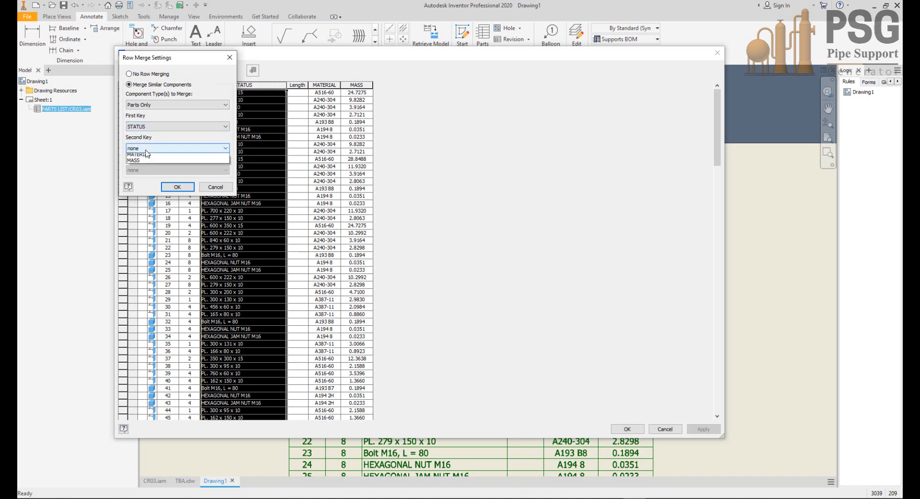
pyautogui.click(145, 181)
pyautogui.click(146, 170)
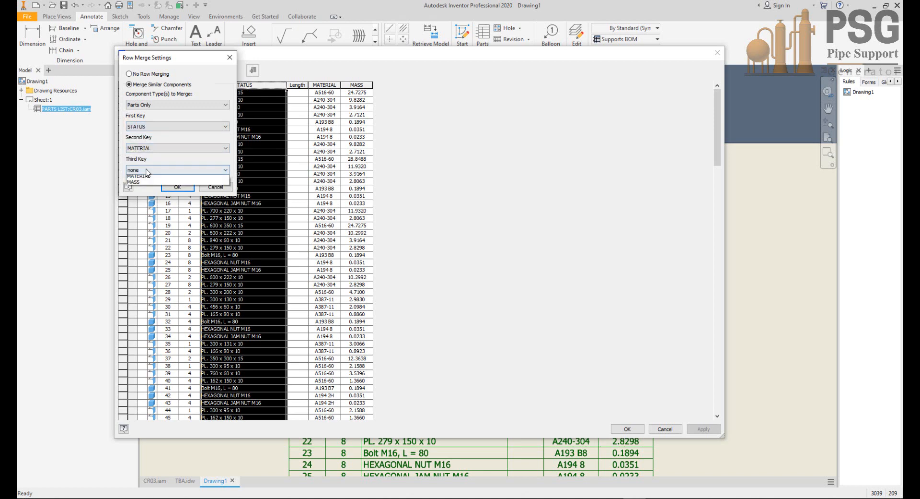
pyautogui.click(140, 208)
pyautogui.click(177, 187)
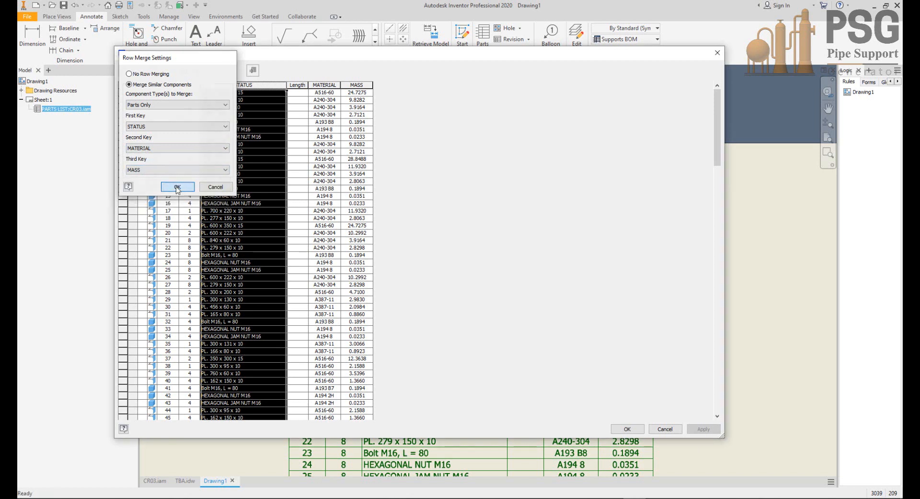
# Step: Check the merged rows and sort the parts list by STATUS in ascending order
pyautogui.moveTo(719, 130); pyautogui.dragTo(719, 317)
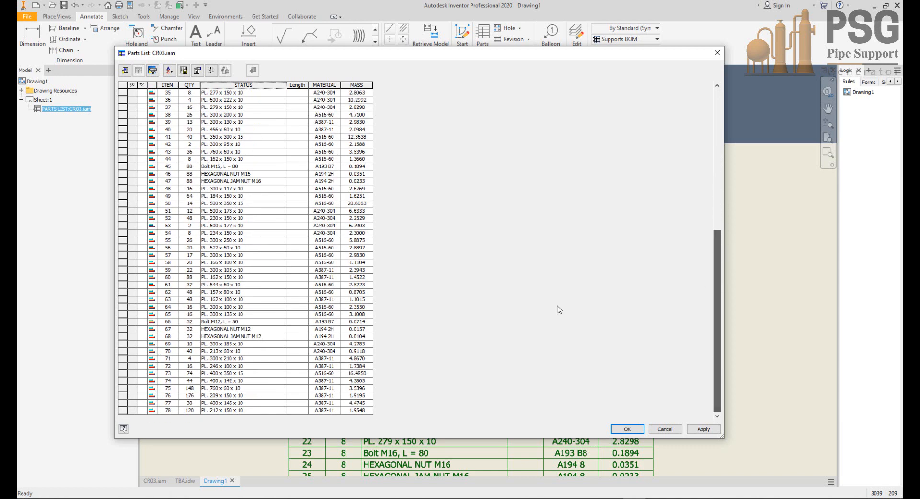
pyautogui.scroll(11, 407, 217)
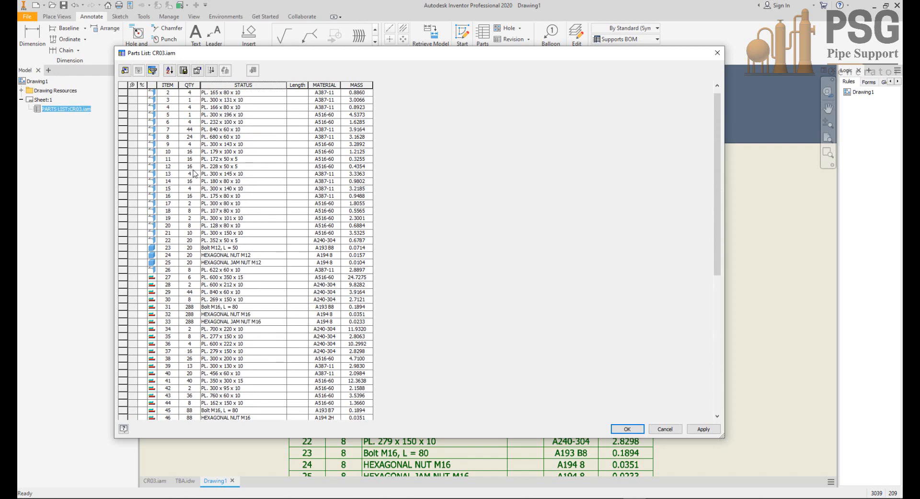
pyautogui.click(212, 84)
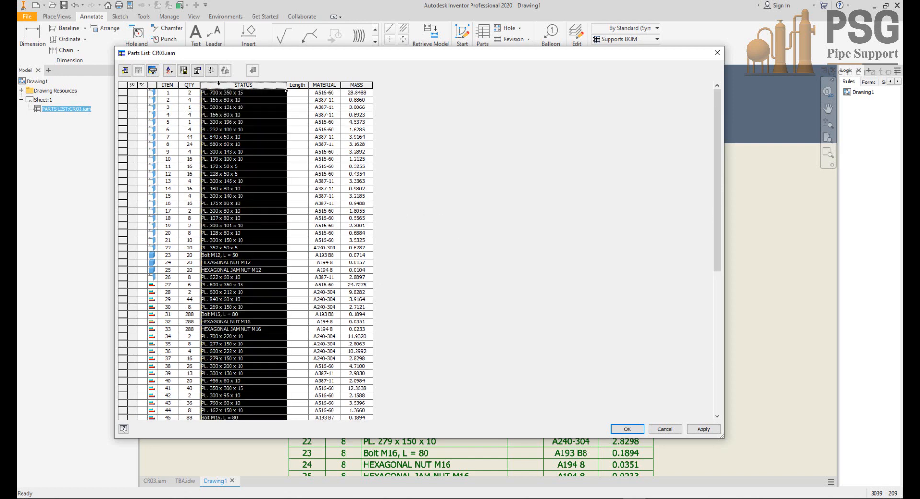
pyautogui.click(170, 70)
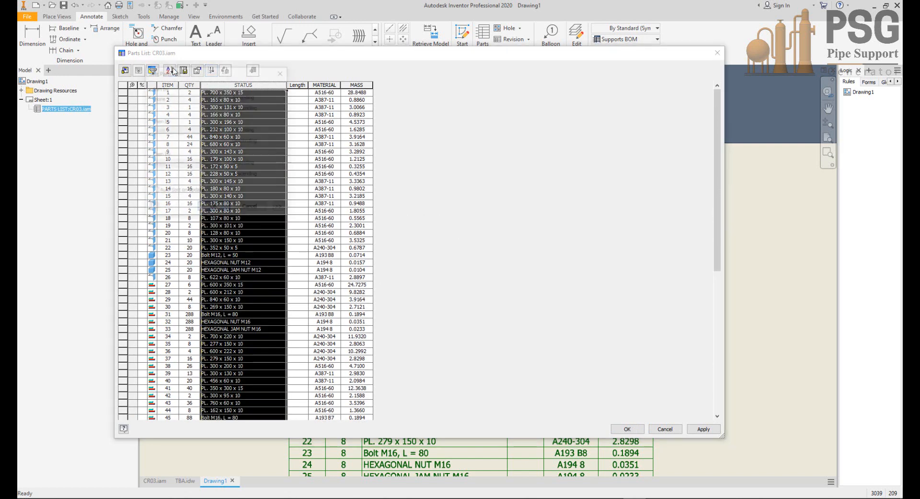
pyautogui.click(184, 97)
pyautogui.click(162, 123)
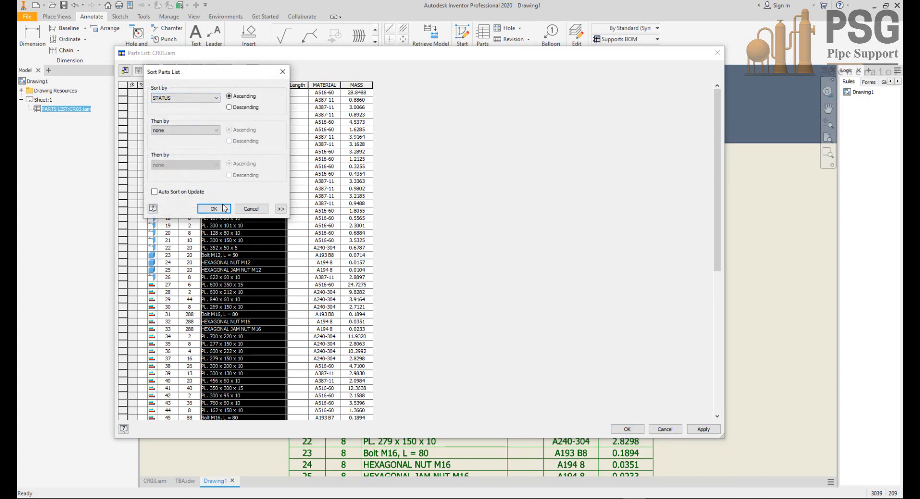
pyautogui.click(214, 209)
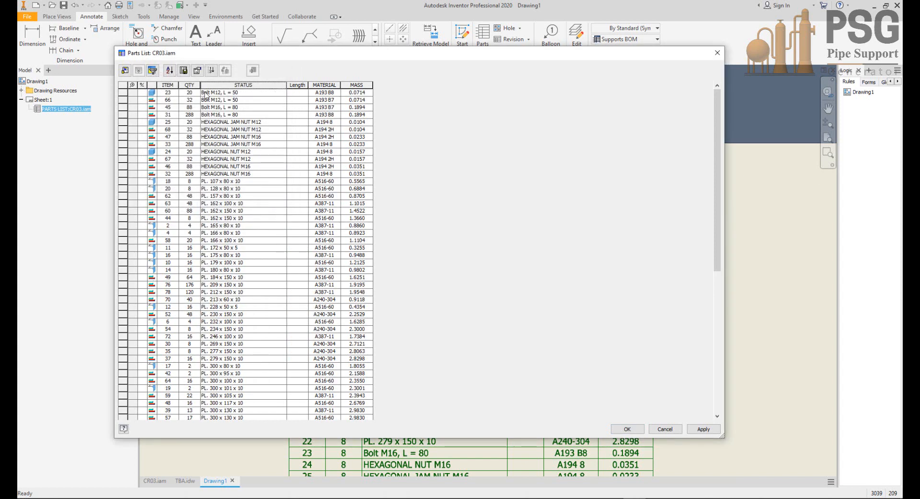
# Step: Check the sorted bolt, nut and plate rows, renumber the items in sequence, and accept the parts list edits
pyautogui.moveTo(191, 93); pyautogui.dragTo(368, 175)
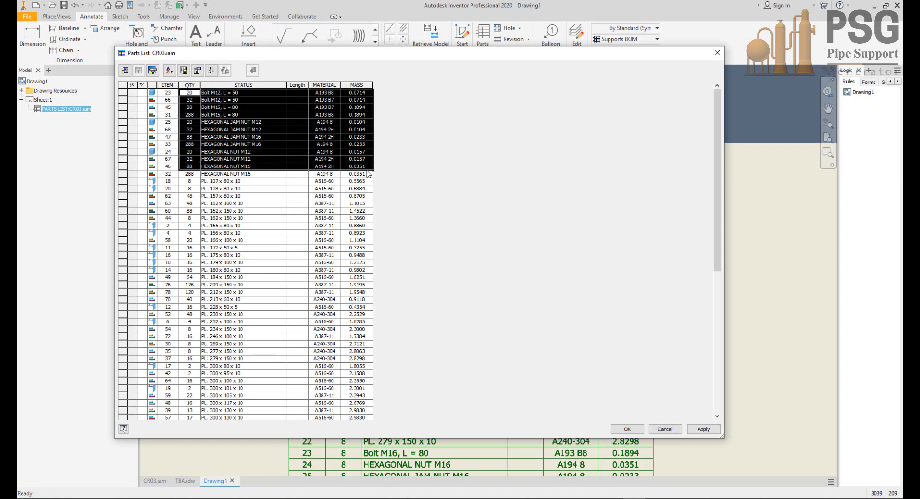
pyautogui.moveTo(188, 174); pyautogui.dragTo(389, 86)
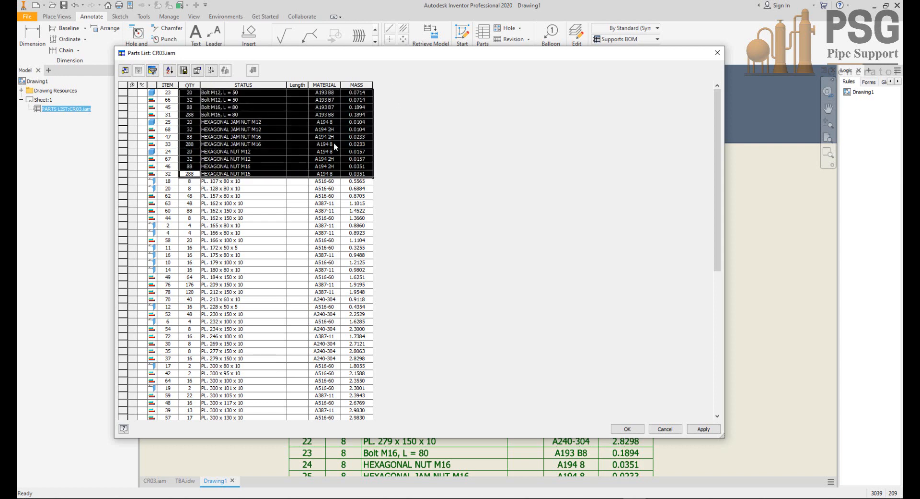
pyautogui.moveTo(190, 182); pyautogui.dragTo(355, 469)
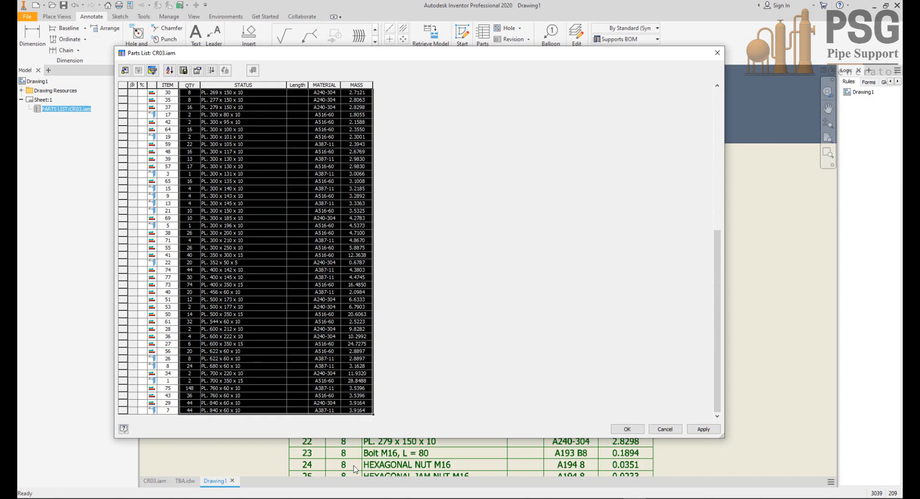
pyautogui.scroll(10, 335, 206)
pyautogui.click(168, 86)
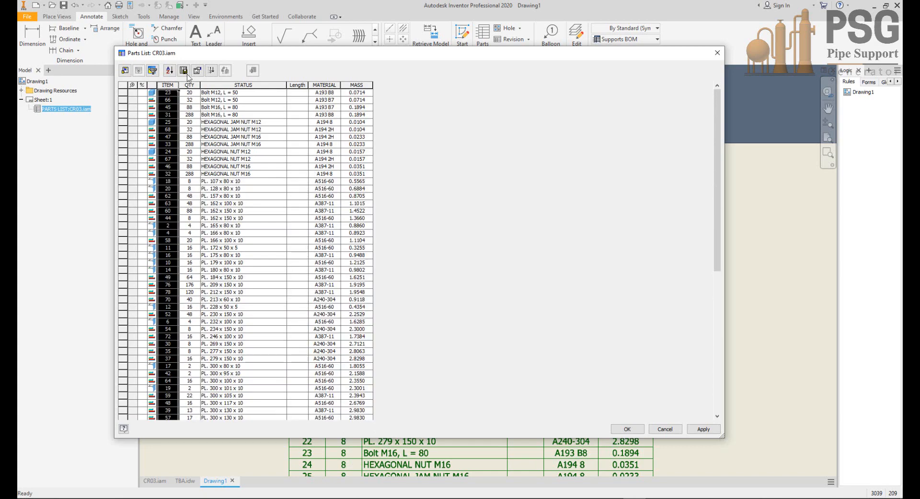
pyautogui.click(213, 72)
pyautogui.click(628, 428)
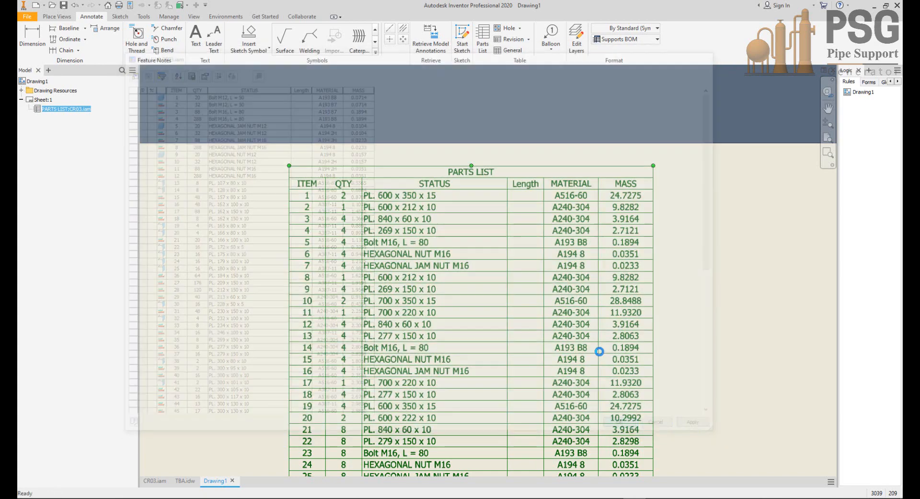
pyautogui.scroll(-5, 552, 312)
pyautogui.moveTo(557, 320); pyautogui.dragTo(498, 183, button='middle')
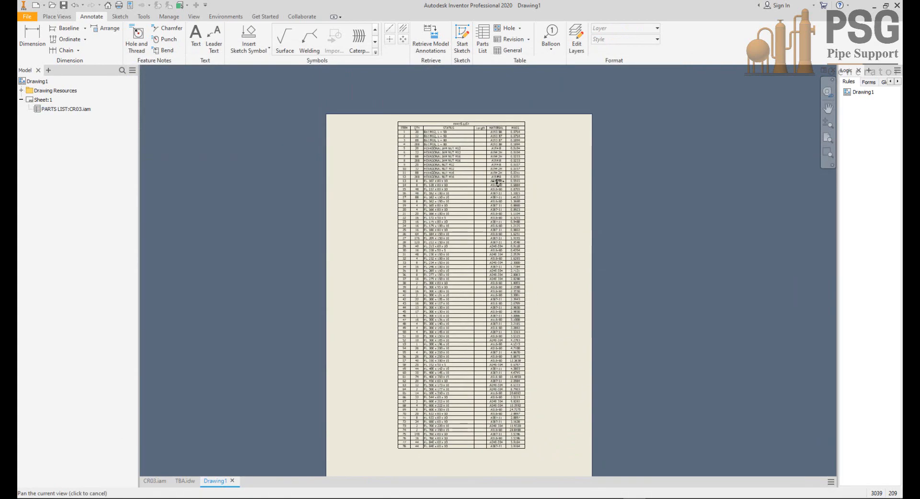
# Step: Open the CR03 parts list for editing and copy the QTY through MASS cells of all its rows
pyautogui.doubleClick(473, 178)
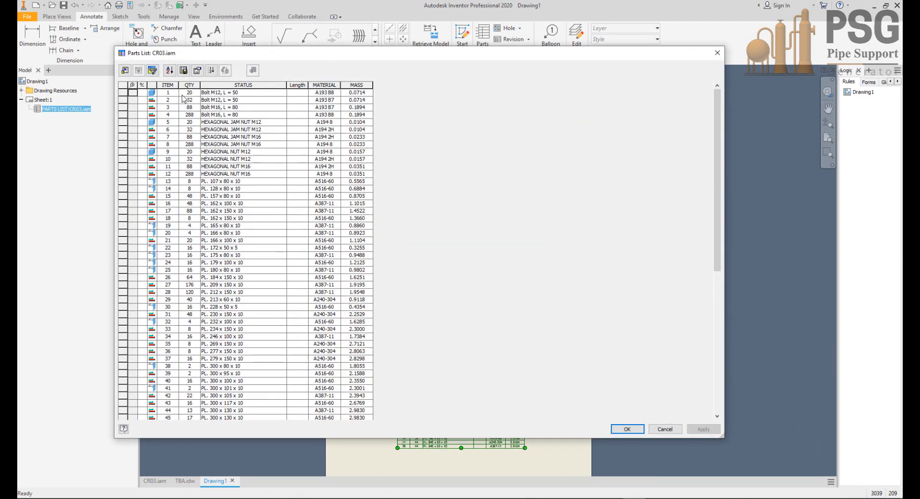
pyautogui.moveTo(190, 92); pyautogui.dragTo(364, 291)
pyautogui.moveTo(383, 327); pyautogui.dragTo(410, 456)
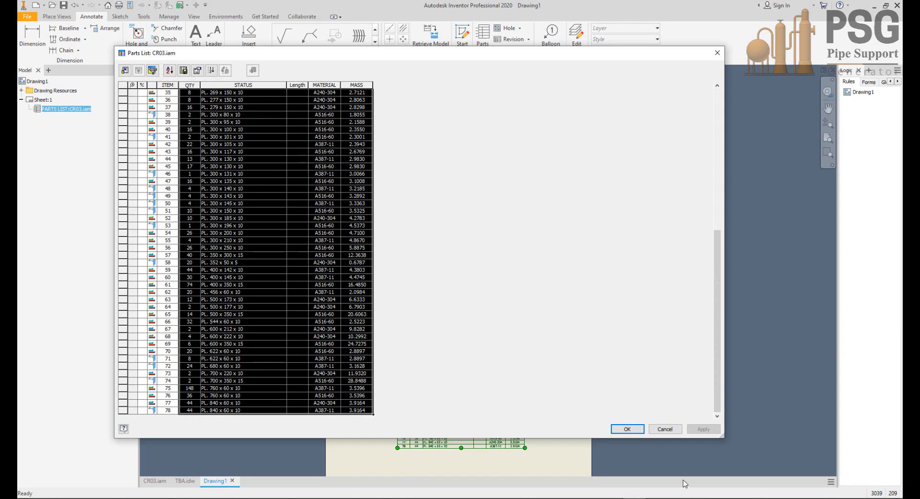
# Step: Switch to the CR03.xlsx workbook in Excel, paste the copied parts list rows starting at L2 and autofit column L
pyautogui.press('super')
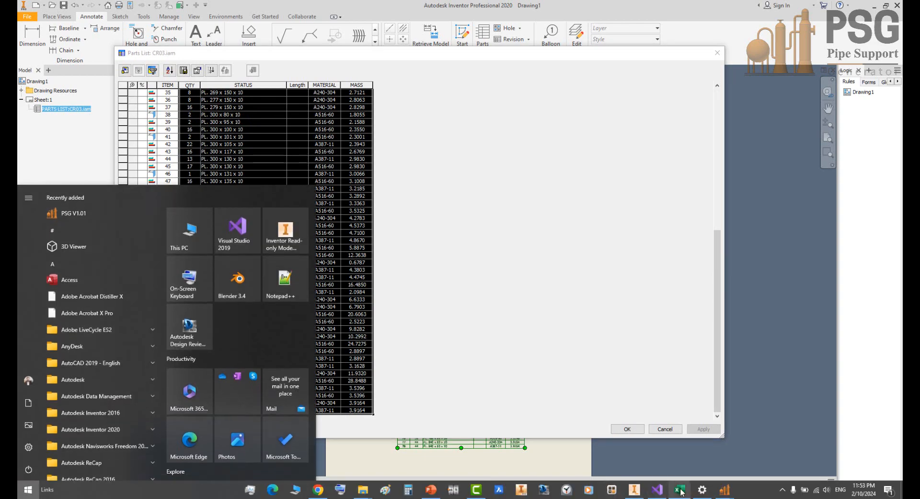
pyautogui.click(682, 492)
pyautogui.click(383, 148)
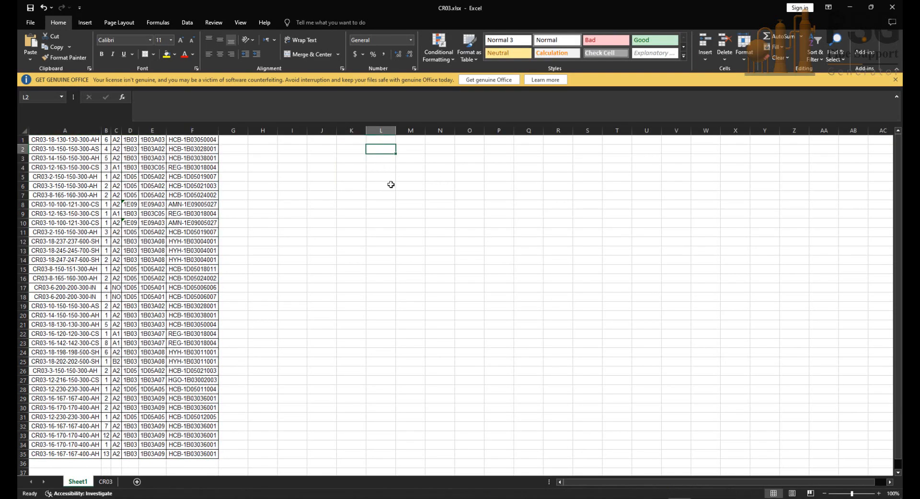
pyautogui.hotkey('ctrl', 'v')
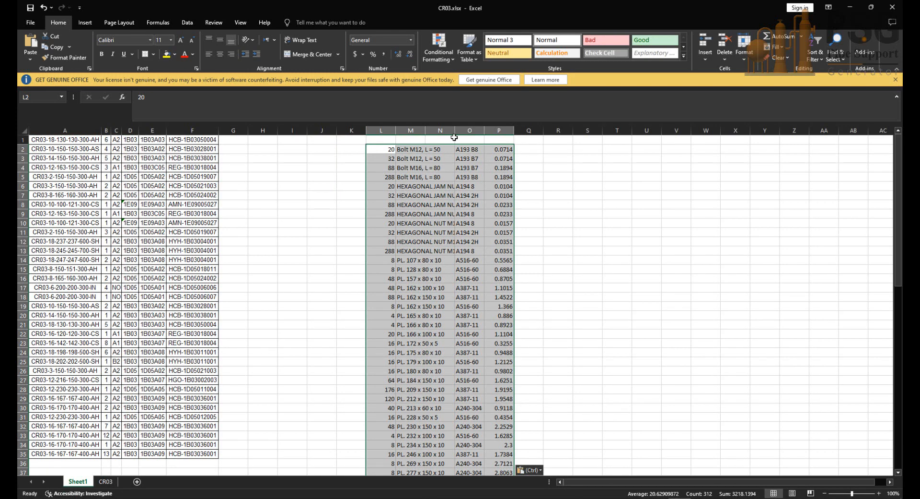
pyautogui.doubleClick(396, 131)
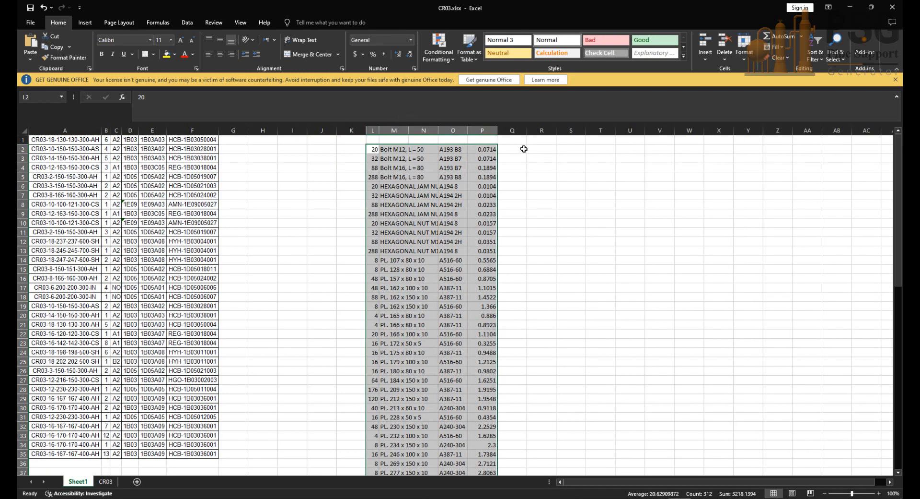
# Step: Multiply mass by quantity in Q2 with =P2*L2 and fill the formula down to the last part row
pyautogui.click(521, 149)
pyautogui.write('=')
pyautogui.click(482, 149)
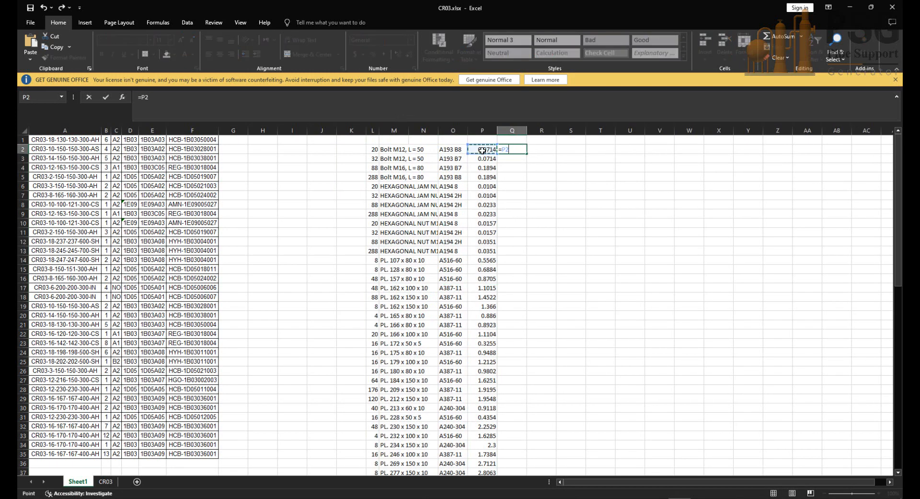
pyautogui.write('*')
pyautogui.click(373, 150)
pyautogui.press('Return')
pyautogui.click(516, 149)
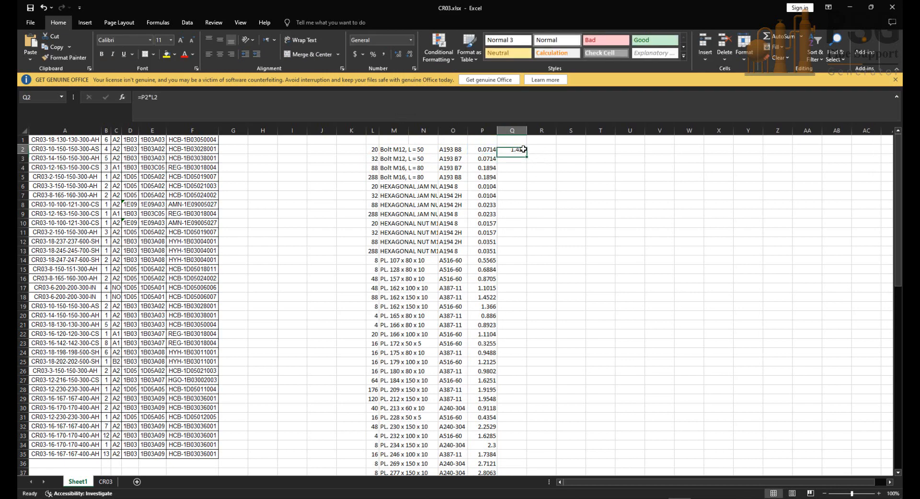
pyautogui.moveTo(527, 154); pyautogui.dragTo(514, 465)
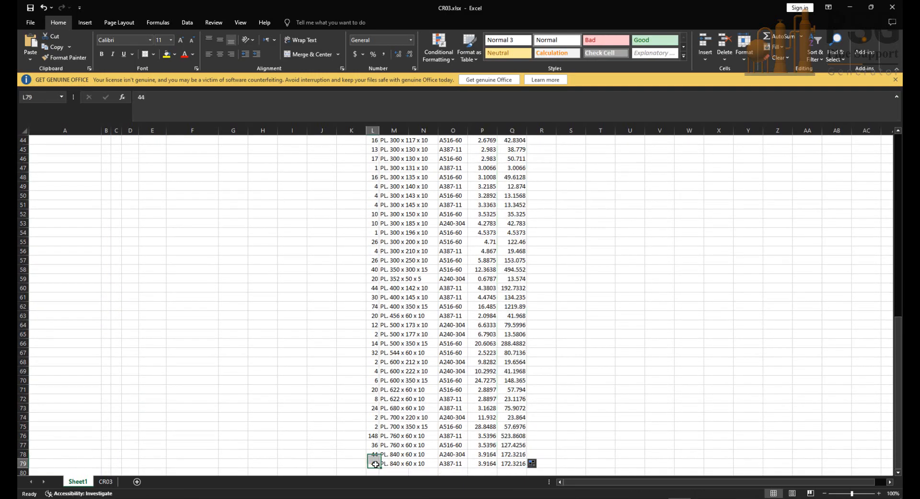
# Step: Move the plate rows down to start at row 17 and total the bolt and nut masses in Q14 with =SUM(Q2:Q13)
pyautogui.moveTo(373, 463); pyautogui.dragTo(508, 257)
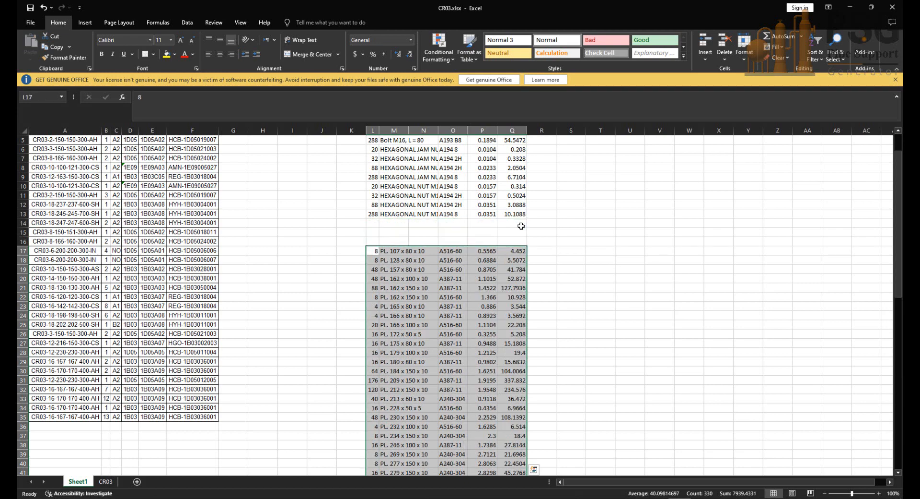
pyautogui.scroll(2, 522, 230)
pyautogui.click(518, 261)
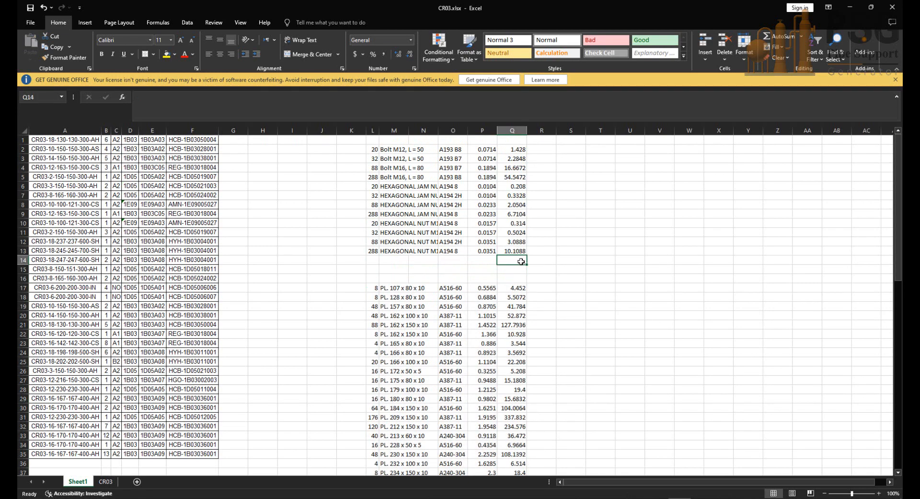
pyautogui.write('=sum')
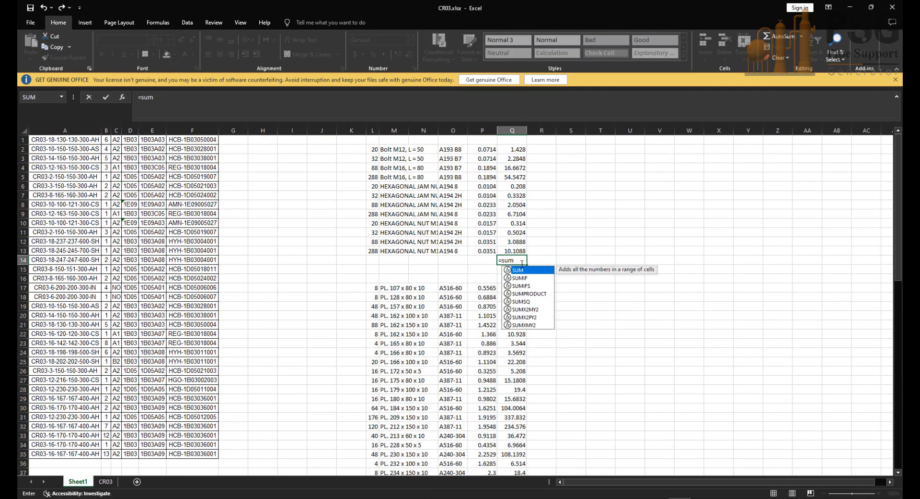
pyautogui.press('Tab')
pyautogui.moveTo(520, 252); pyautogui.dragTo(511, 153)
pyautogui.press('Return')
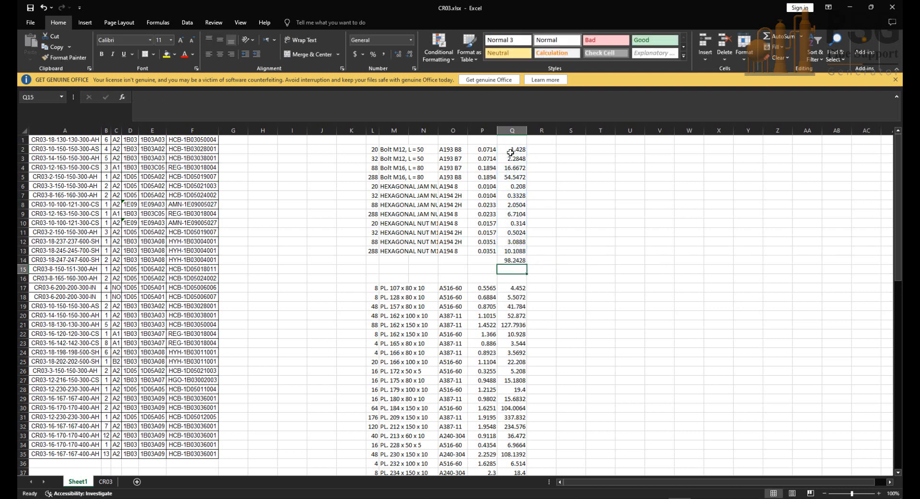
pyautogui.click(517, 260)
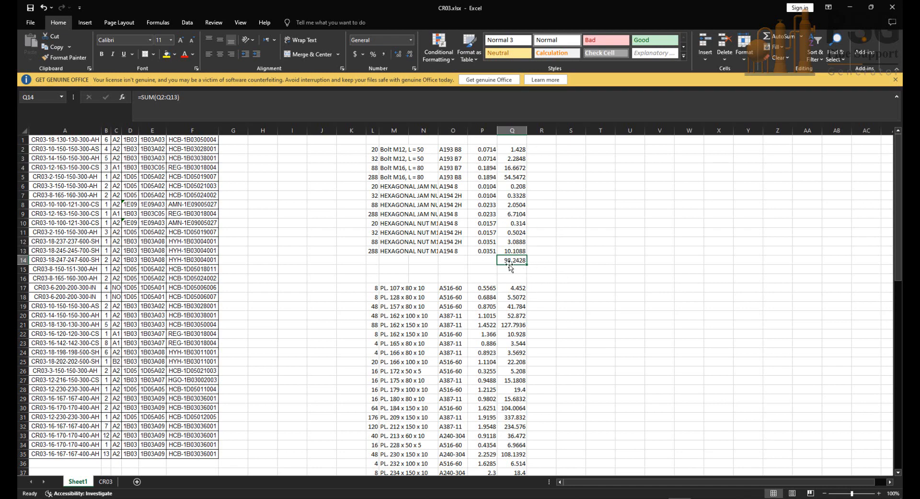
# Step: Total the plate masses in Q83 with =SUM(Q17:Q82)
pyautogui.scroll(-20, 503, 268)
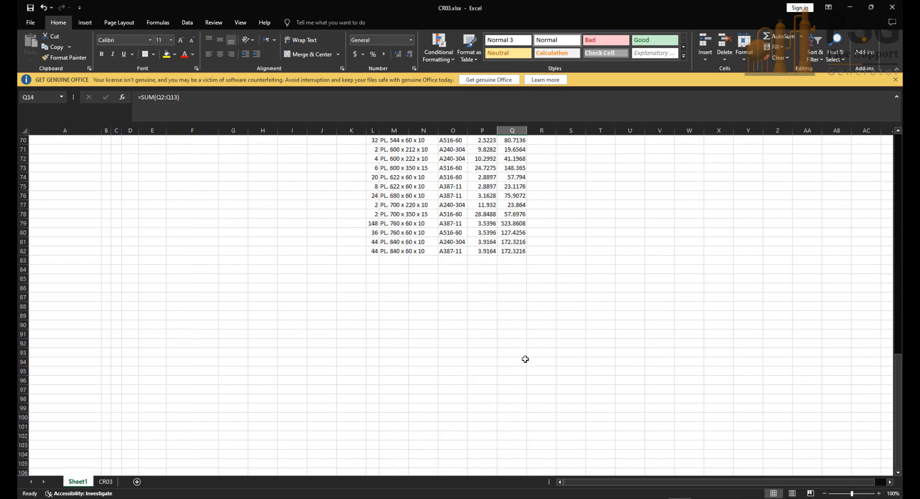
pyautogui.click(511, 261)
pyautogui.write('=si')
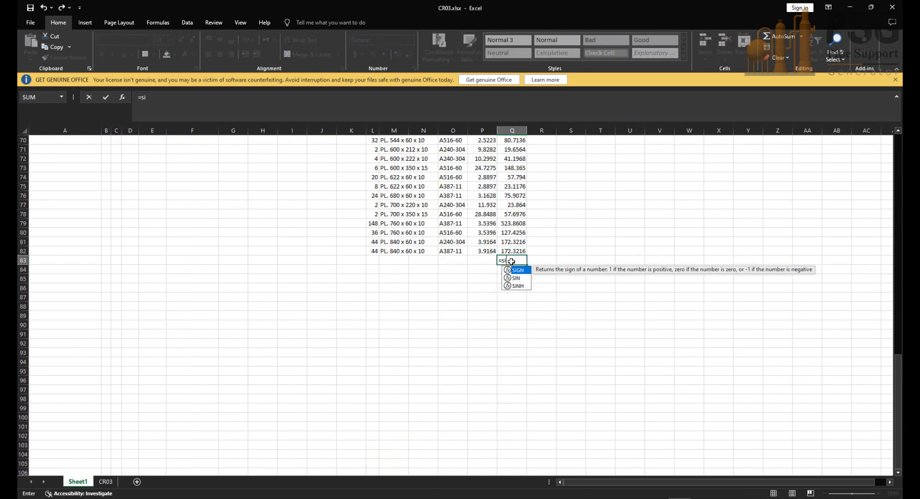
pyautogui.press('BackSpace')
pyautogui.write('um')
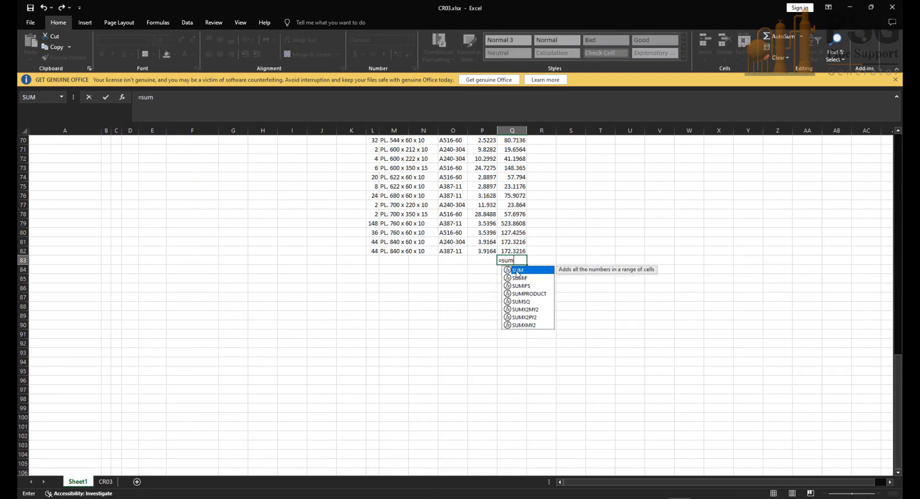
pyautogui.doubleClick(517, 271)
pyautogui.moveTo(524, 249); pyautogui.dragTo(521, 153)
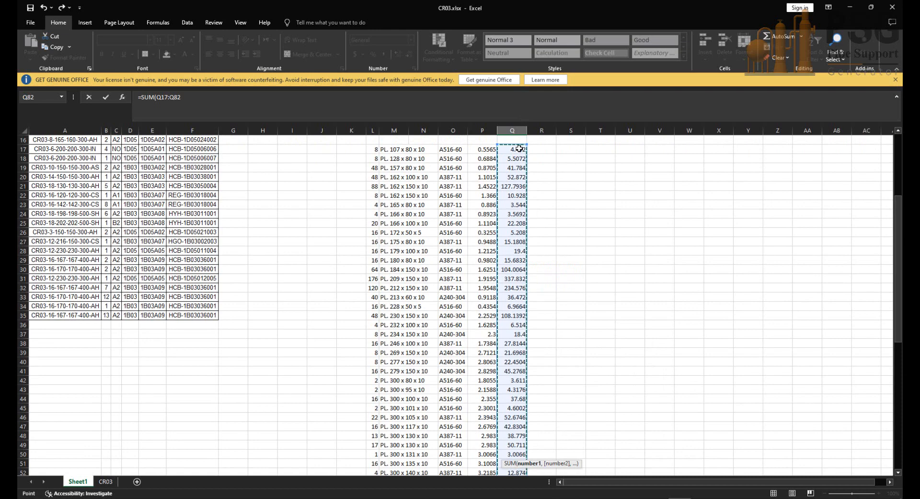
pyautogui.press('Return')
pyautogui.click(516, 455)
# Step: Switch back to Inventor and close the CR03 parts list editor, accepting it
pyautogui.moveTo(522, 494)
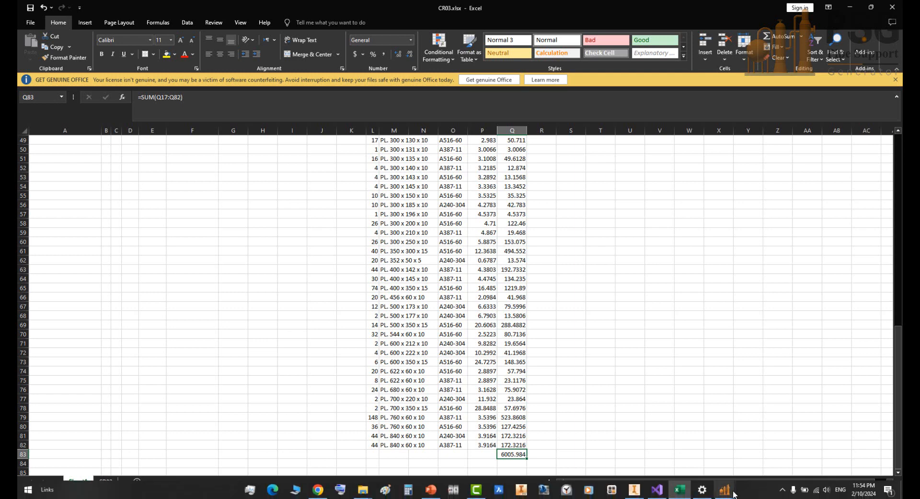
pyautogui.click(635, 489)
pyautogui.click(626, 429)
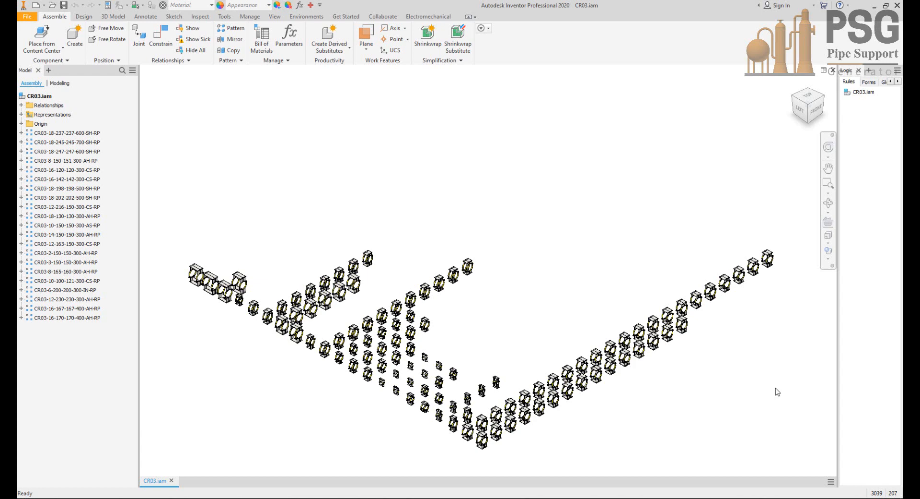
# Step: Create a new nest from the whole CR03.iam assembly using the Standard (mm).inest template
pyautogui.moveTo(465, 410); pyautogui.dragTo(487, 368, button='middle')
pyautogui.scroll(3, 486, 369)
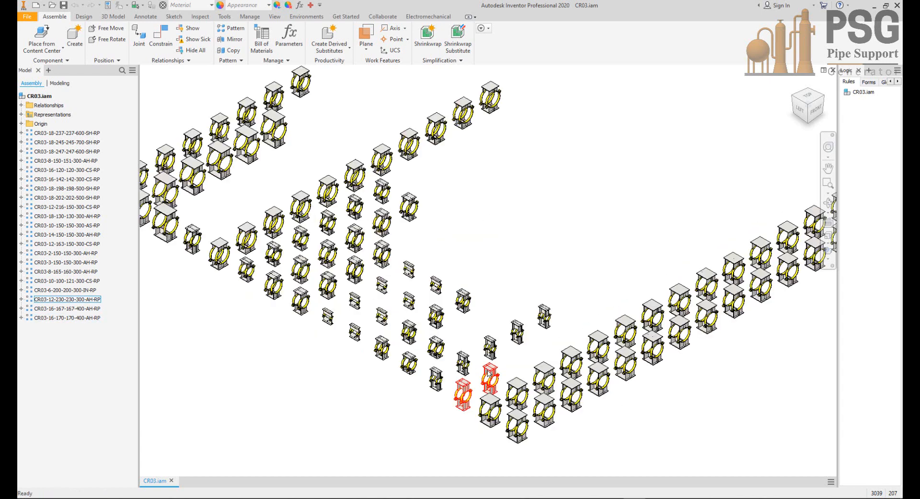
pyautogui.moveTo(519, 409); pyautogui.dragTo(522, 407, button='middle')
pyautogui.scroll(-2, 522, 410)
pyautogui.scroll(-3, 408, 353)
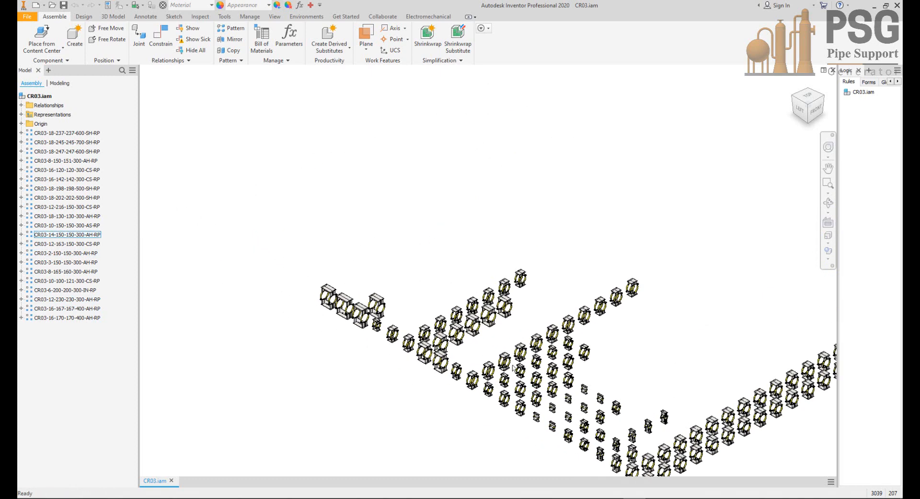
pyautogui.moveTo(520, 371); pyautogui.dragTo(349, 312, button='middle')
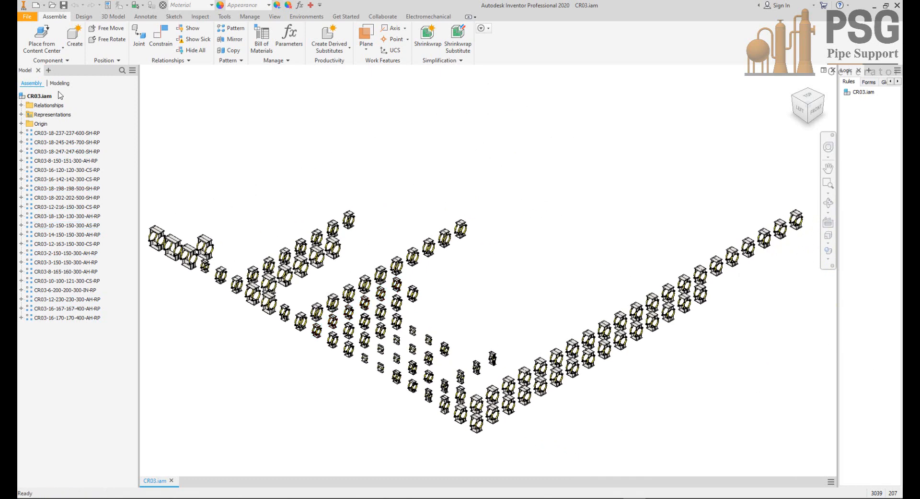
pyautogui.click(39, 96)
pyautogui.rightClick(39, 96)
pyautogui.click(69, 137)
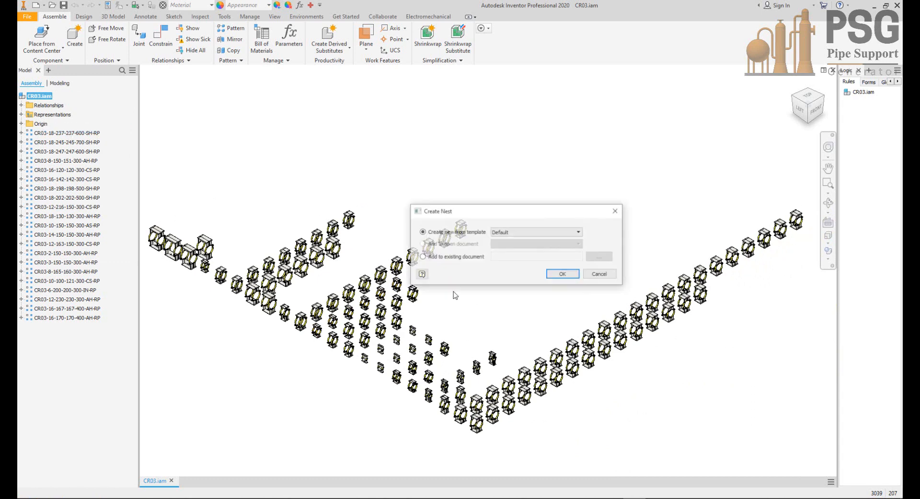
pyautogui.click(540, 232)
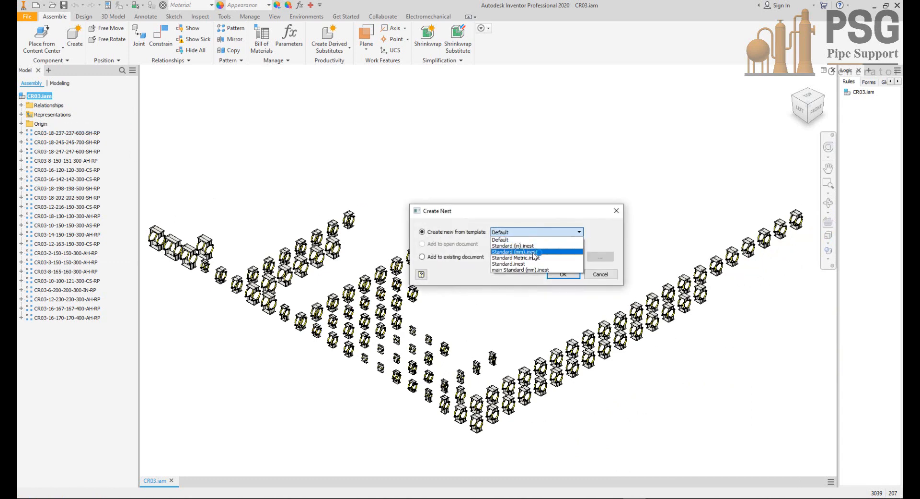
pyautogui.click(529, 252)
pyautogui.click(564, 275)
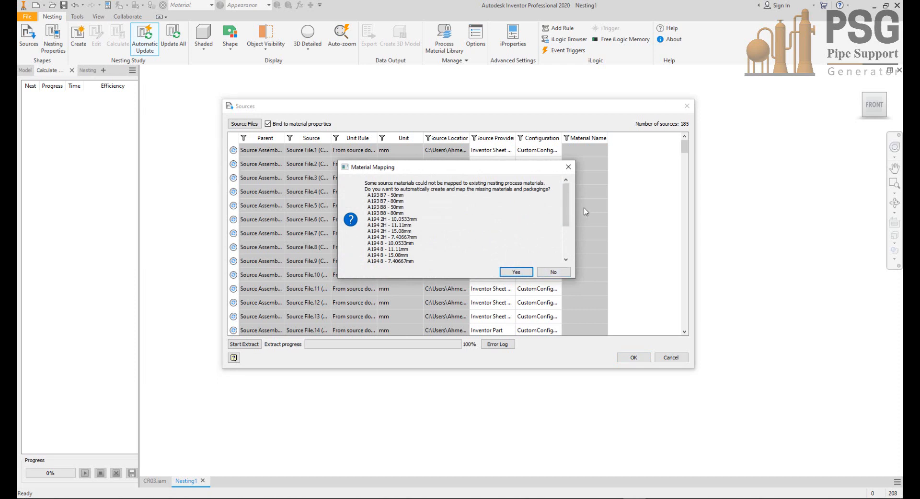
# Step: Review the unmapped source materials, create and map the missing materials and packagings automatically, and accept the nesting sources
pyautogui.scroll(-4, 566, 211)
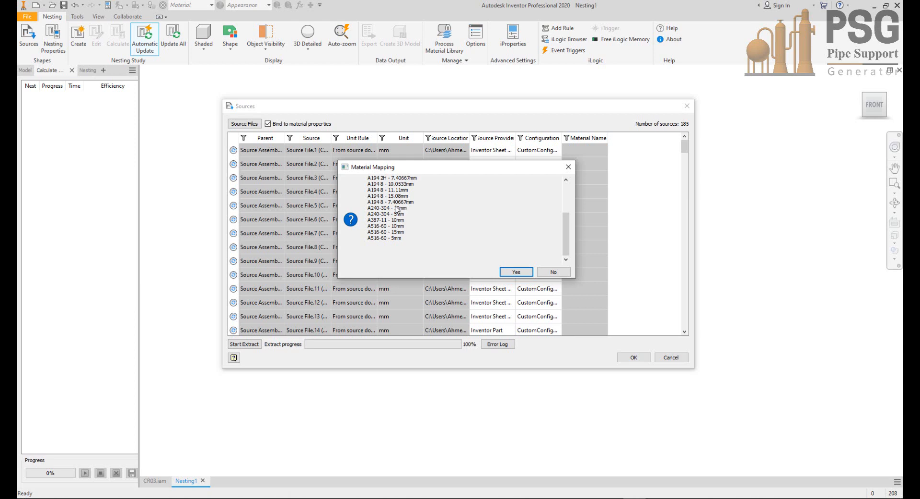
pyautogui.click(516, 272)
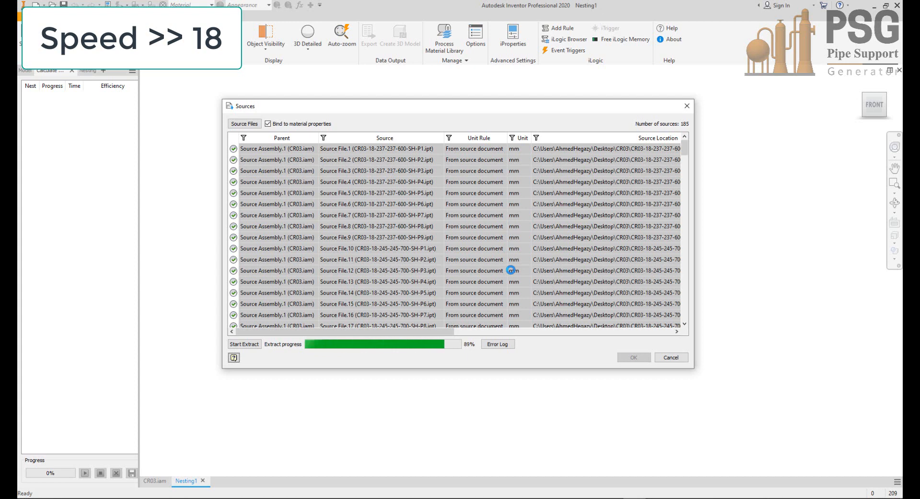
pyautogui.click(632, 358)
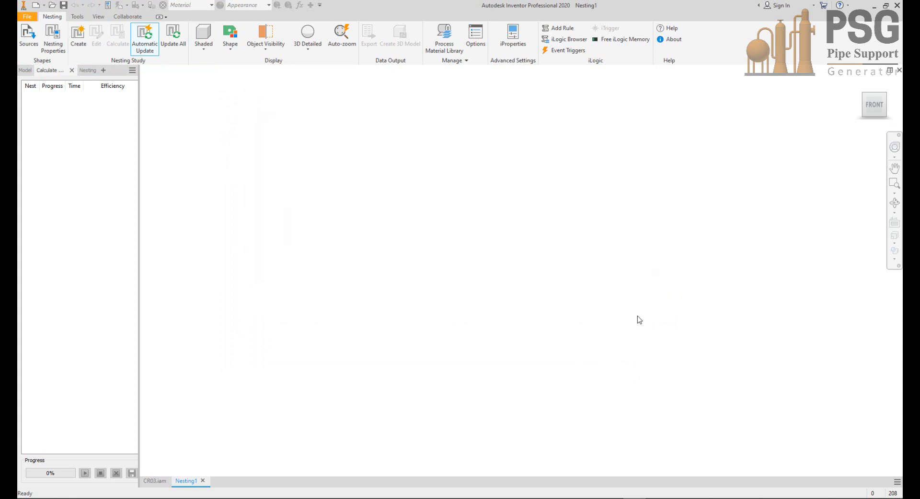
# Step: Look along the row of extracted part shapes in the nesting document, from plates to bolts and nuts
pyautogui.scroll(-12, 326, 159)
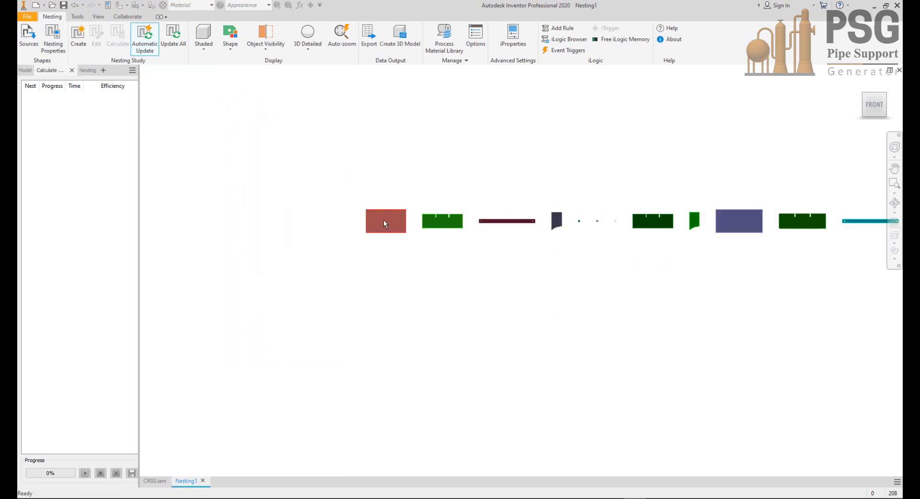
pyautogui.moveTo(512, 282); pyautogui.dragTo(355, 345, button='middle')
pyautogui.scroll(-1, 564, 308)
pyautogui.moveTo(609, 303); pyautogui.dragTo(351, 267, button='middle')
pyautogui.scroll(5, 572, 274)
pyautogui.scroll(-6, 594, 300)
pyautogui.scroll(6, 700, 284)
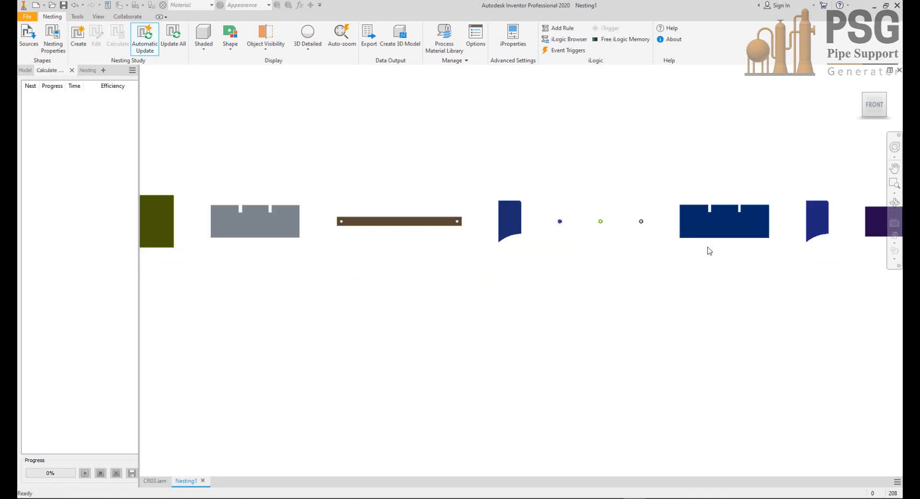
pyautogui.scroll(-5, 708, 246)
pyautogui.moveTo(654, 265); pyautogui.dragTo(878, 285, button='middle')
pyautogui.moveTo(377, 249); pyautogui.dragTo(583, 262, button='middle')
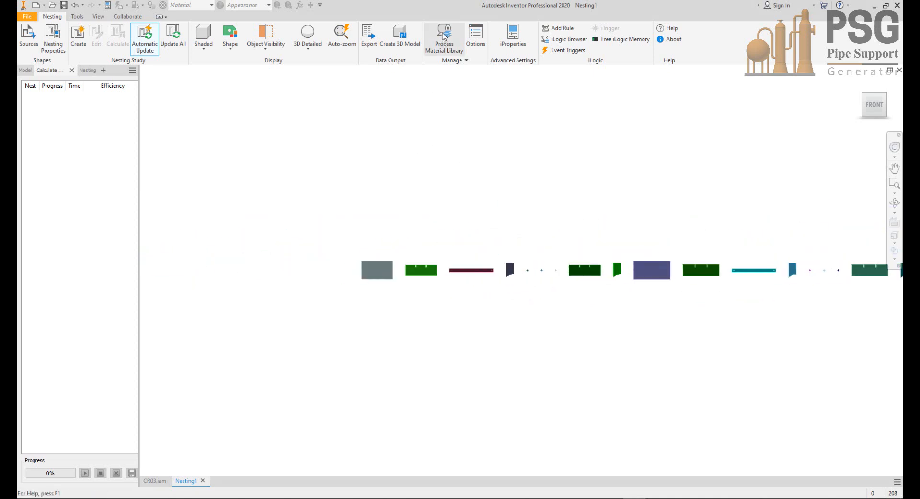
# Step: Open the process material library and delete Material ID.1, Material ID.3 and Material ID.4
pyautogui.click(238, 104)
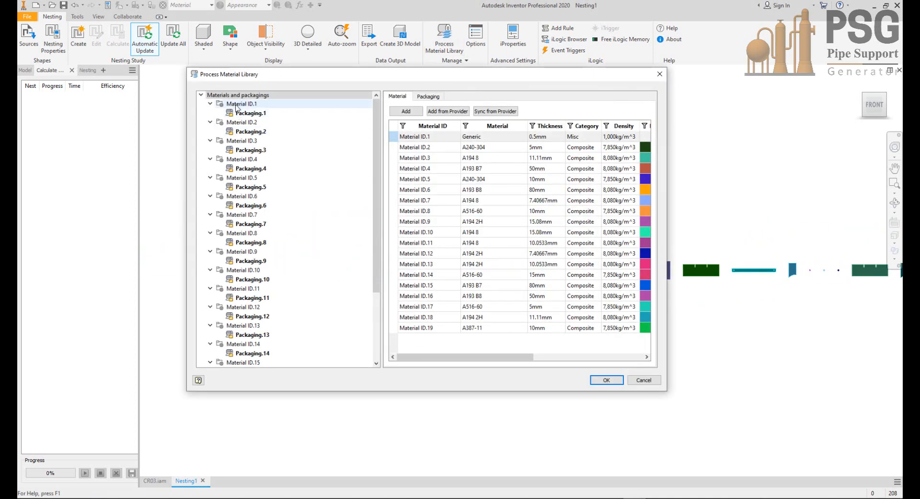
pyautogui.rightClick(238, 105)
pyautogui.click(260, 164)
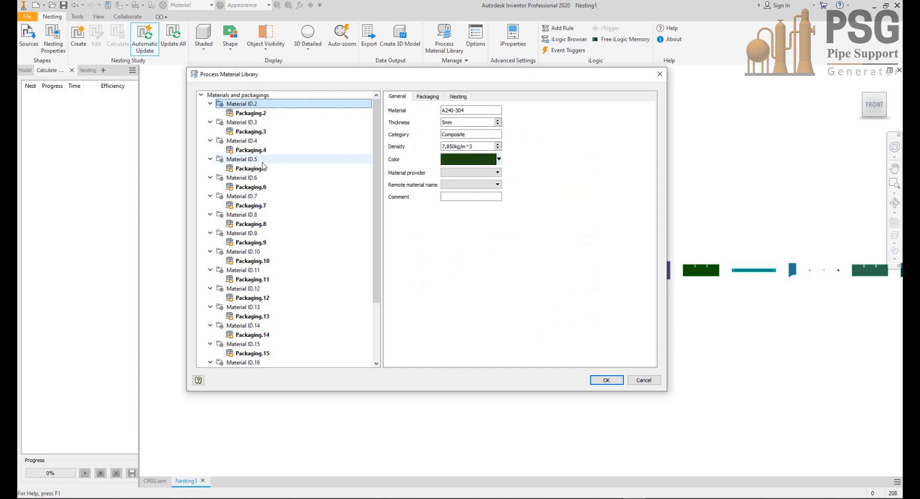
pyautogui.click(252, 124)
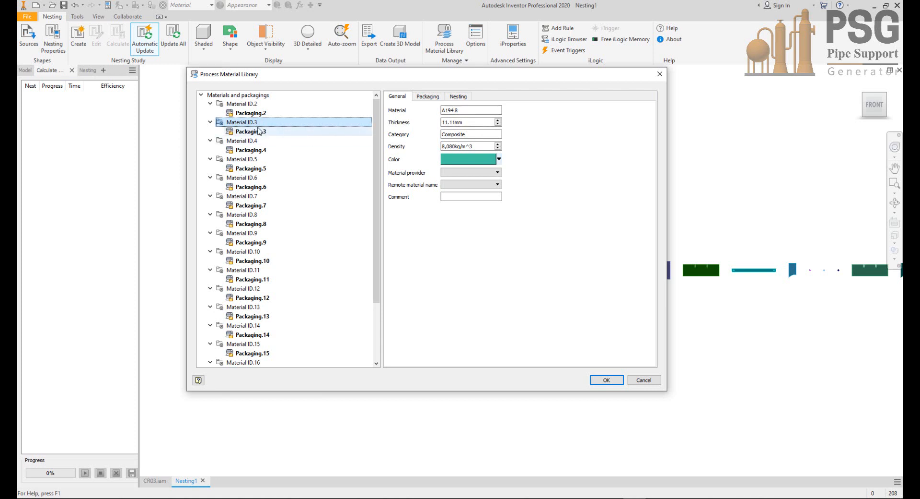
pyautogui.rightClick(241, 124)
pyautogui.click(267, 186)
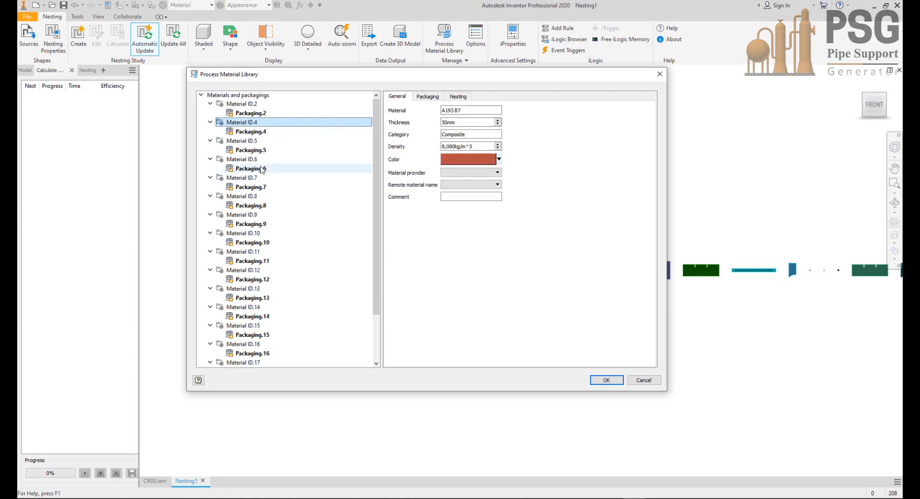
pyautogui.rightClick(249, 123)
pyautogui.click(267, 185)
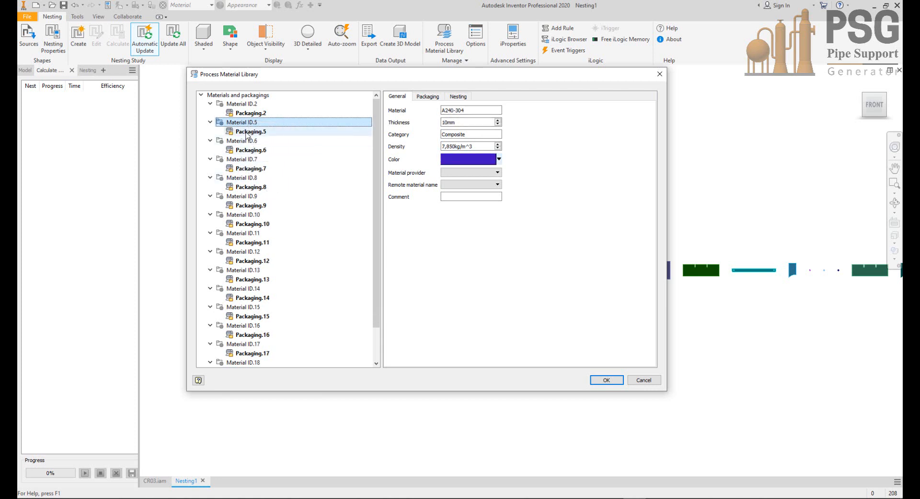
# Step: Delete Material ID.6 and Material ID.7 from the process material library, keeping the A240-304 plate entries
pyautogui.click(244, 140)
pyautogui.rightClick(244, 140)
pyautogui.click(267, 204)
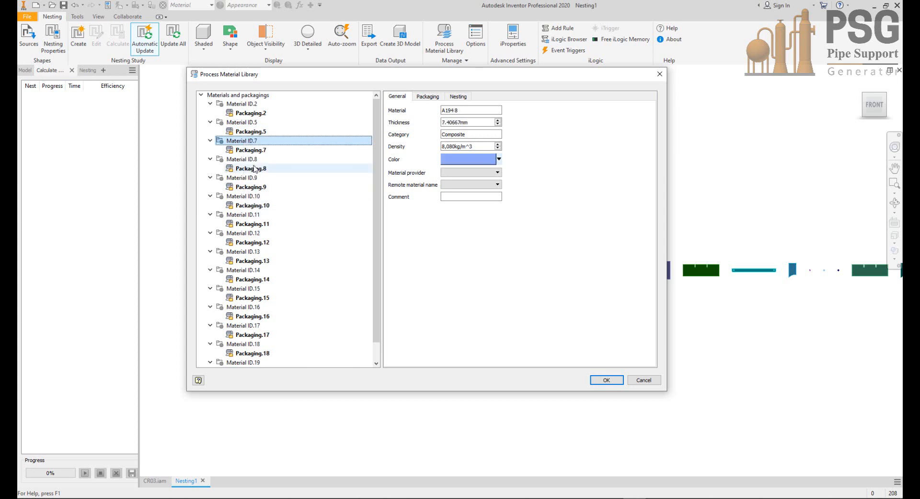
pyautogui.rightClick(252, 142)
pyautogui.click(267, 203)
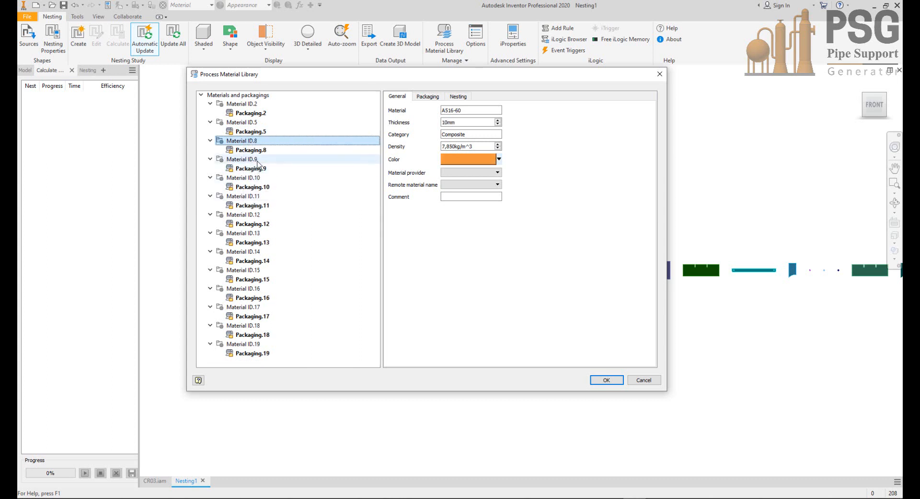
# Step: Delete the bolt and nut materials Material ID.9 through Material ID.13 from the library, keeping the A516-60 plate entry Material ID.8
pyautogui.click(244, 160)
pyautogui.rightClick(243, 160)
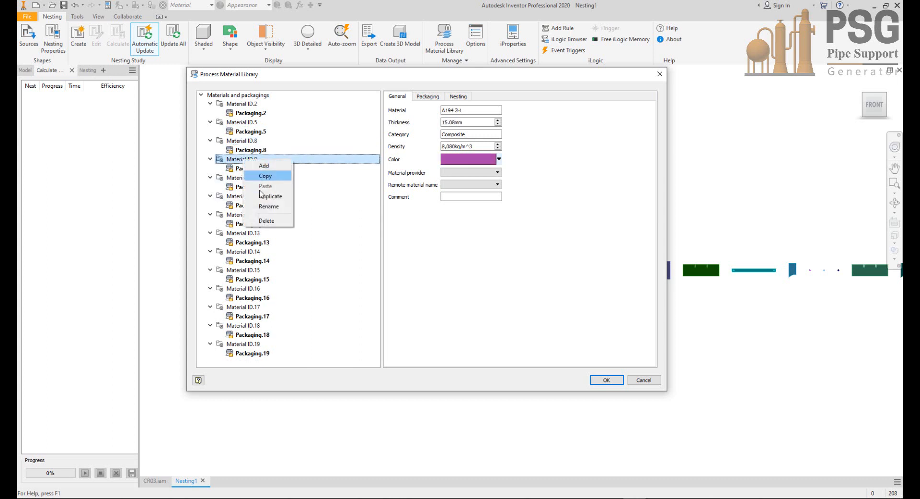
pyautogui.click(267, 222)
pyautogui.rightClick(252, 158)
pyautogui.click(267, 221)
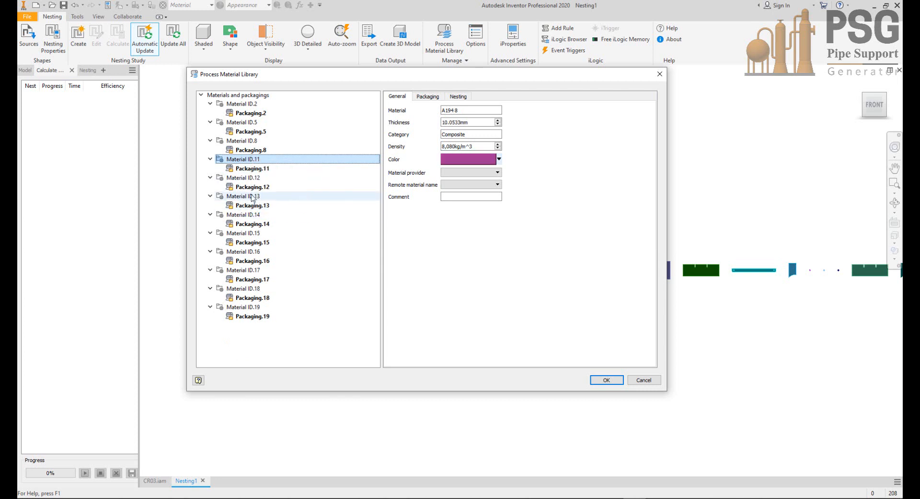
pyautogui.rightClick(240, 161)
pyautogui.click(267, 220)
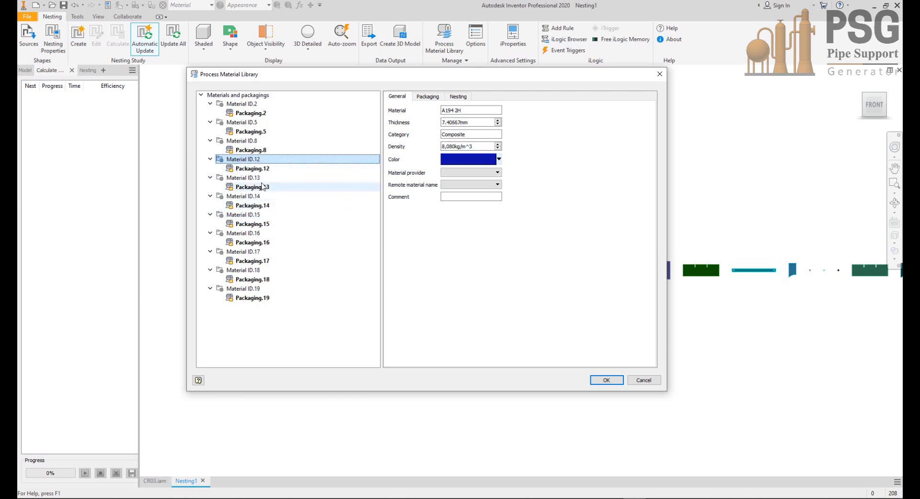
pyautogui.rightClick(250, 162)
pyautogui.click(265, 220)
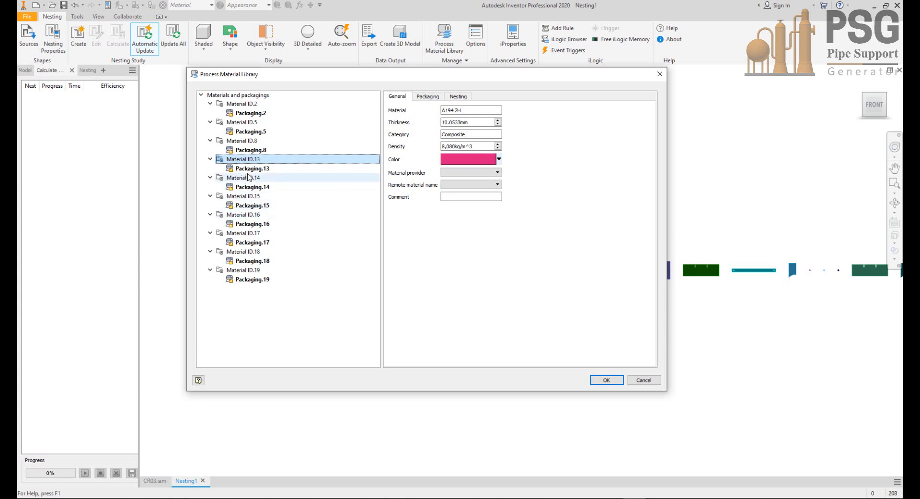
pyautogui.rightClick(248, 160)
pyautogui.click(271, 221)
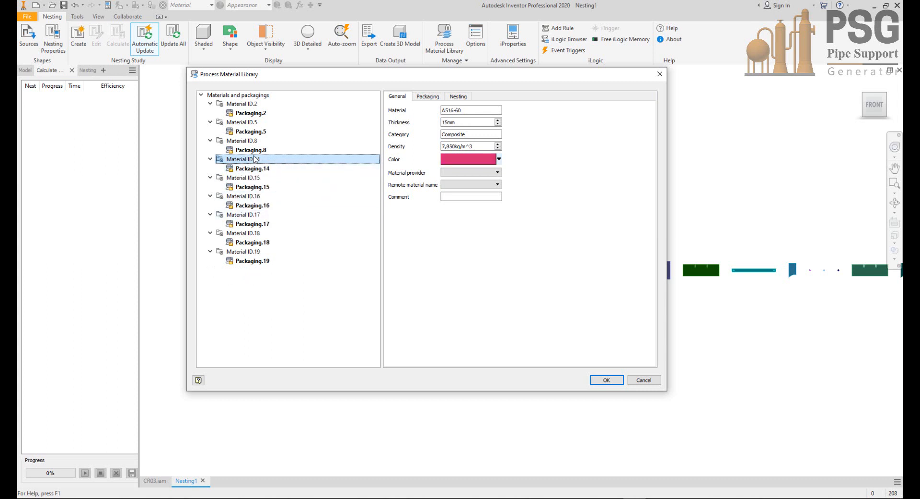
# Step: Delete Material ID.15, Material ID.16 and Material ID.18 from the library, keeping the plate materials between them
pyautogui.click(248, 179)
pyautogui.rightClick(248, 178)
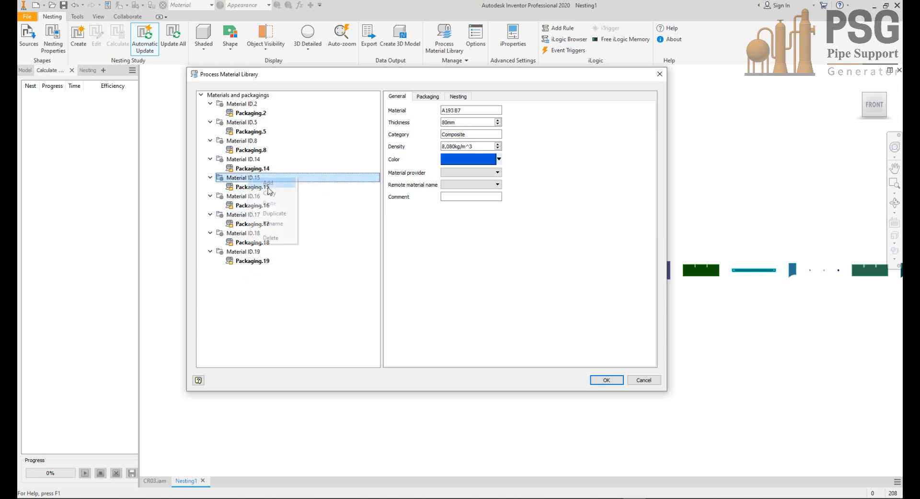
pyautogui.click(269, 238)
pyautogui.rightClick(263, 181)
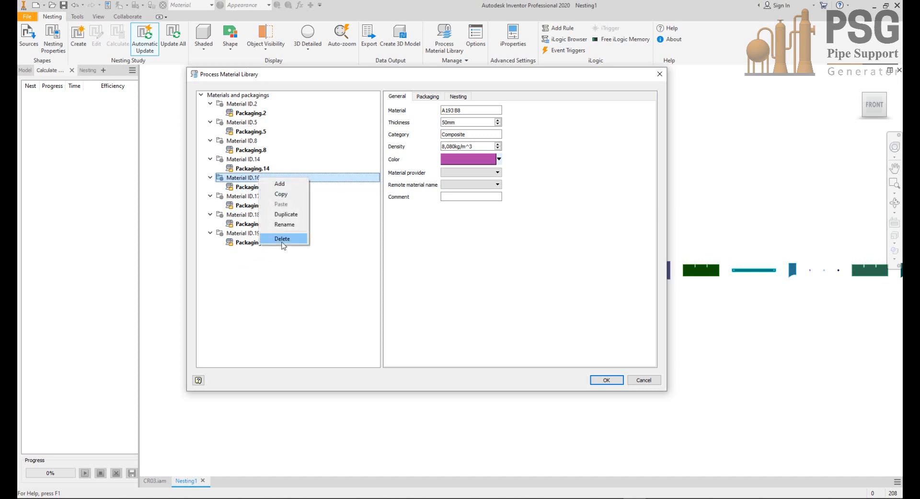
pyautogui.click(281, 238)
pyautogui.click(242, 198)
pyautogui.rightClick(242, 198)
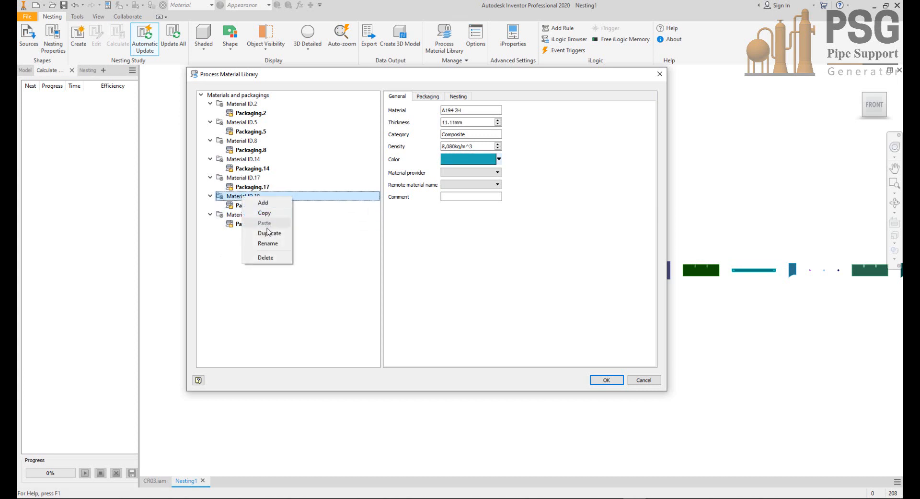
pyautogui.click(269, 257)
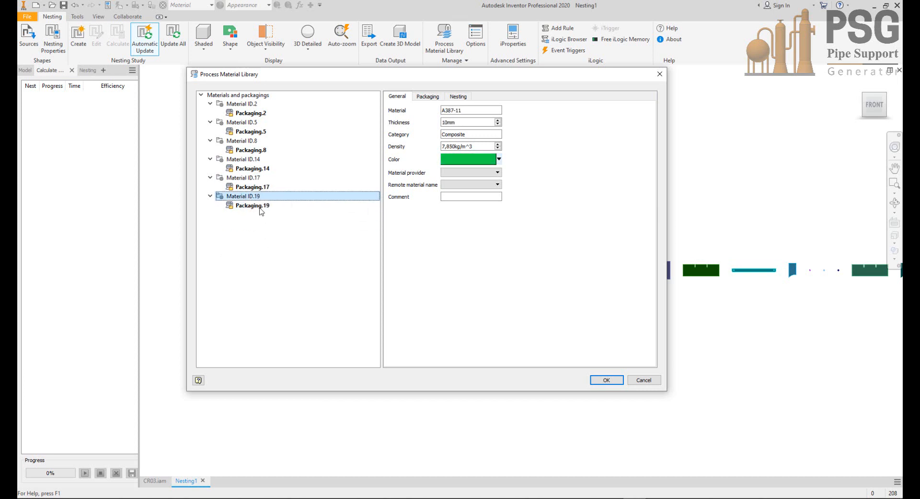
# Step: Copy the material name of Material ID.2 and rename that library entry as A240-304 (5mm)
pyautogui.click(257, 104)
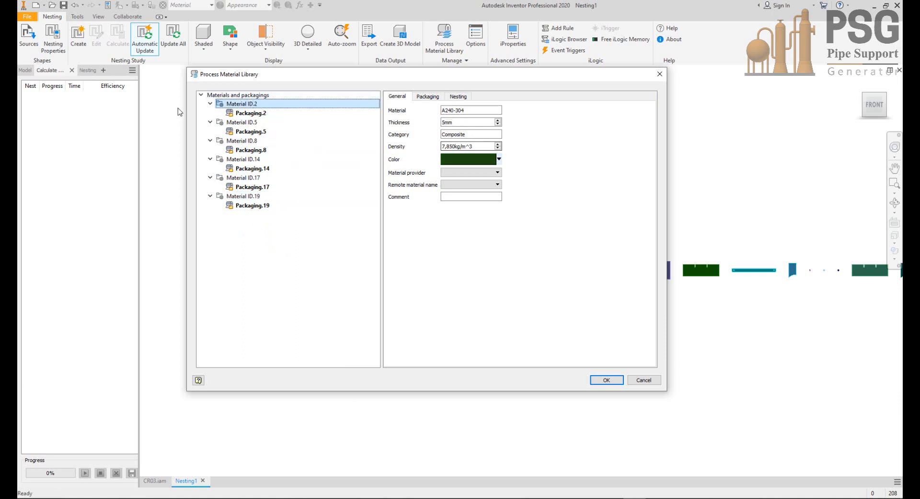
pyautogui.moveTo(456, 109); pyautogui.dragTo(415, 109)
pyautogui.hotkey('ctrl', 'c')
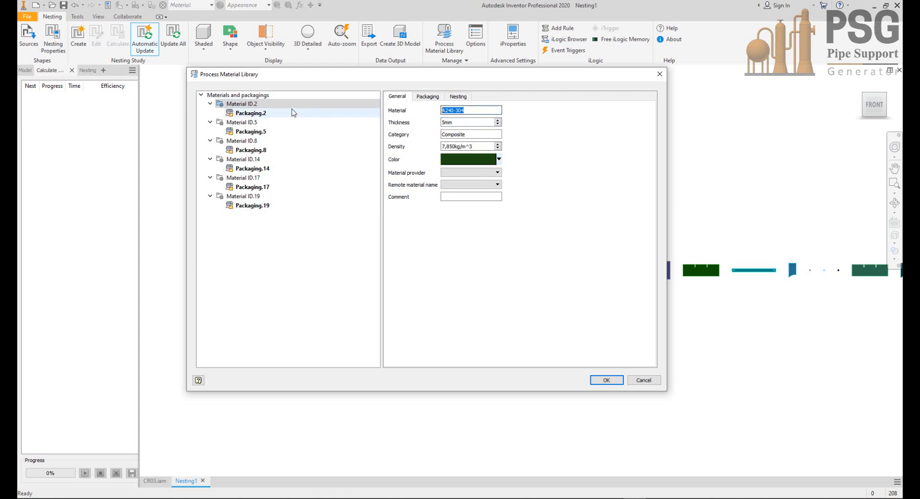
pyautogui.click(246, 104)
pyautogui.rightClick(245, 106)
pyautogui.click(270, 153)
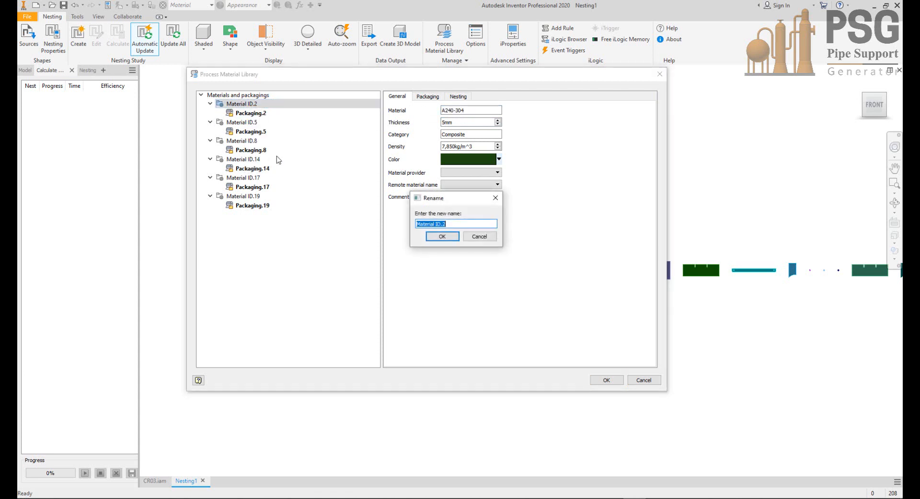
pyautogui.hotkey('ctrl', 'v')
pyautogui.write('(5mm)')
pyautogui.press('Return')
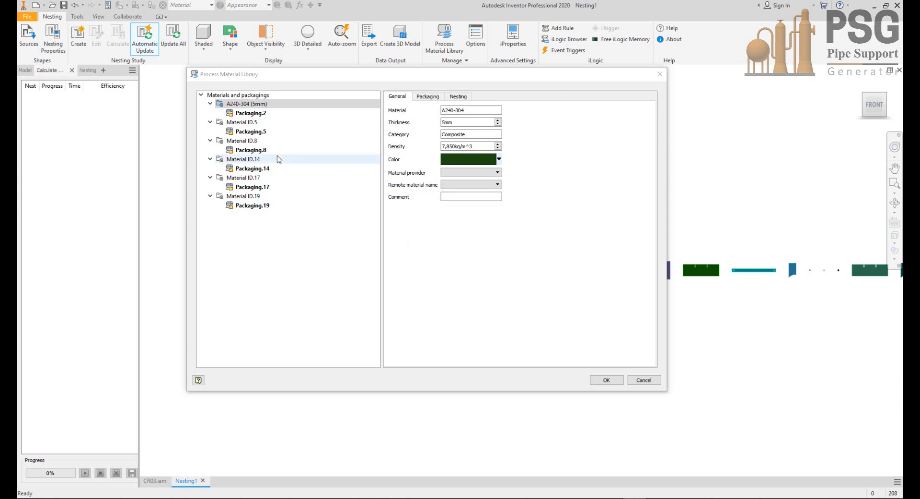
# Step: Rename the library entry Material ID.5 as A240-304 (10mm)
pyautogui.click(241, 123)
pyautogui.rightClick(241, 126)
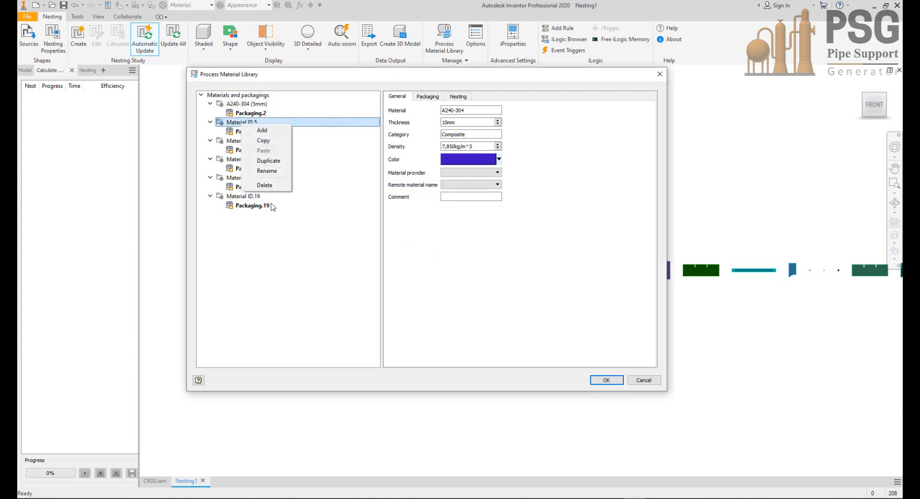
pyautogui.click(271, 173)
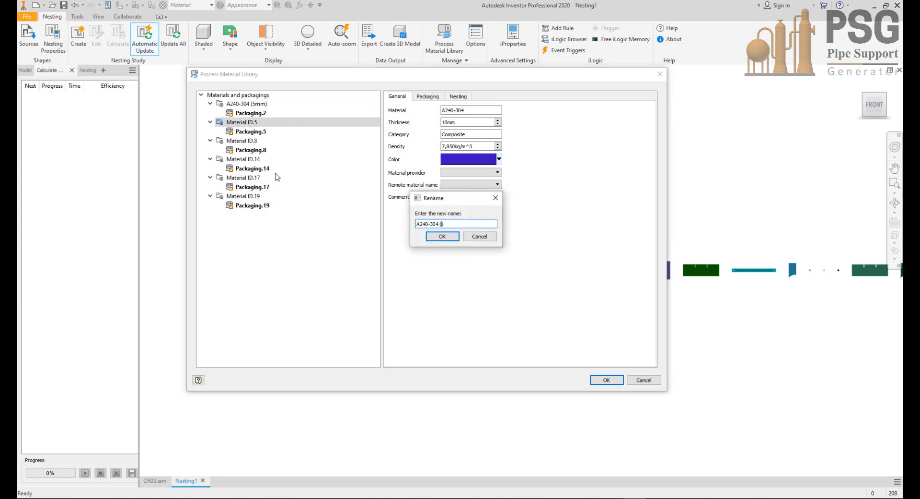
pyautogui.write('(10mm)')
pyautogui.press('Return')
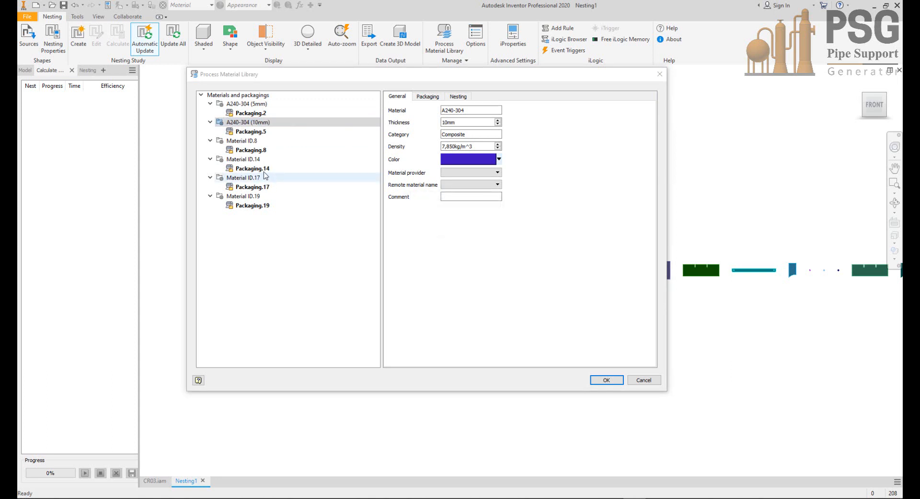
# Step: Copy the material name of Material ID.8 and rename that library entry as A516-60 (10mm)
pyautogui.click(242, 140)
pyautogui.moveTo(478, 111); pyautogui.dragTo(439, 111)
pyautogui.hotkey('ctrl', 'c')
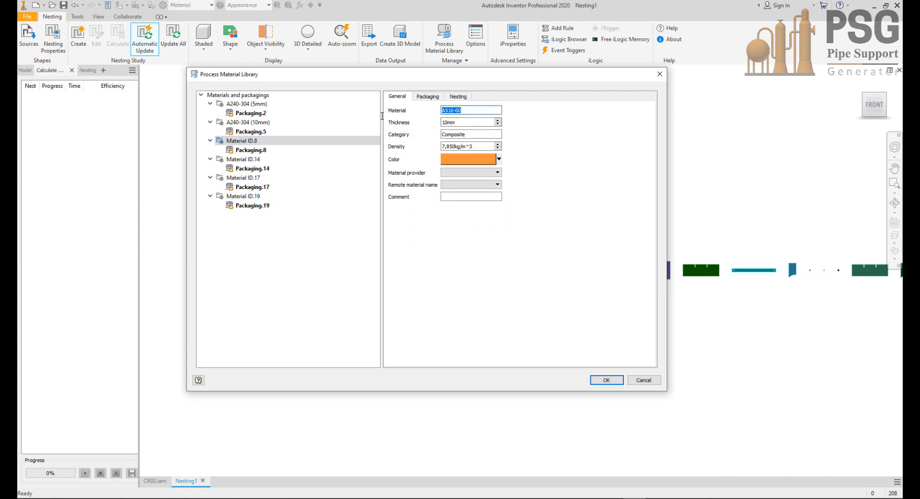
pyautogui.rightClick(259, 142)
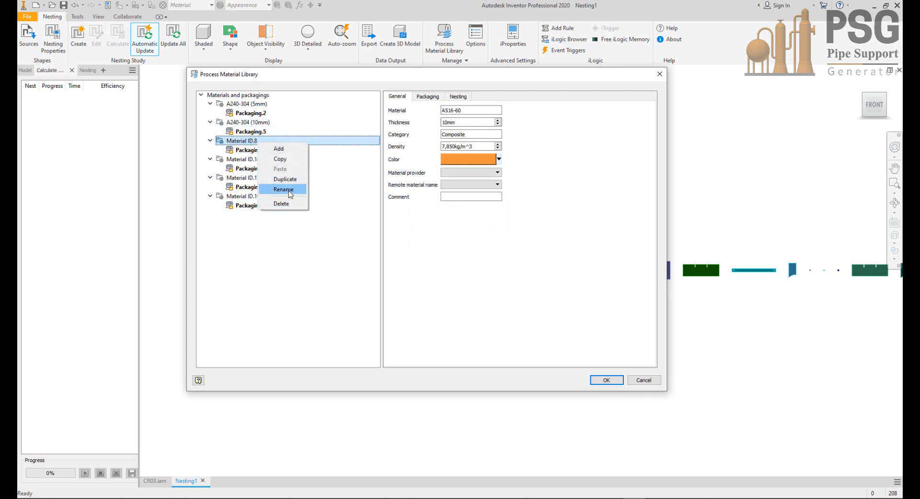
pyautogui.click(283, 189)
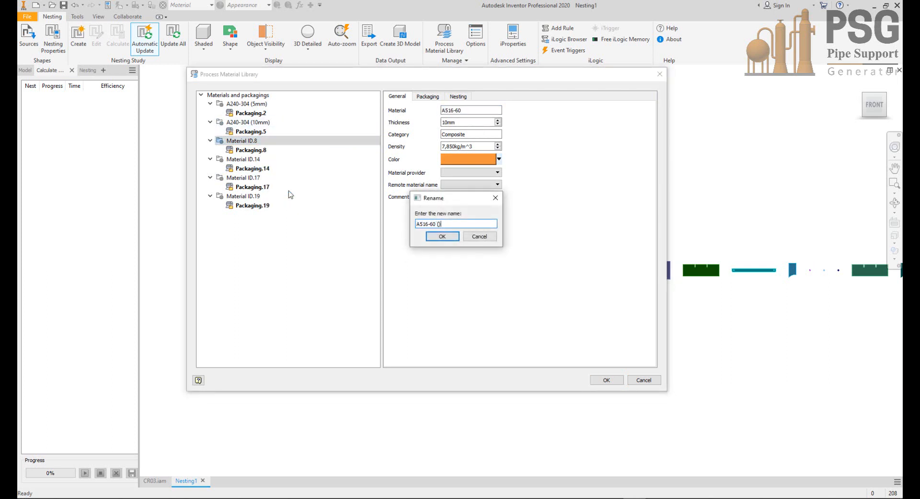
pyautogui.write('(10mm)')
pyautogui.press('Return')
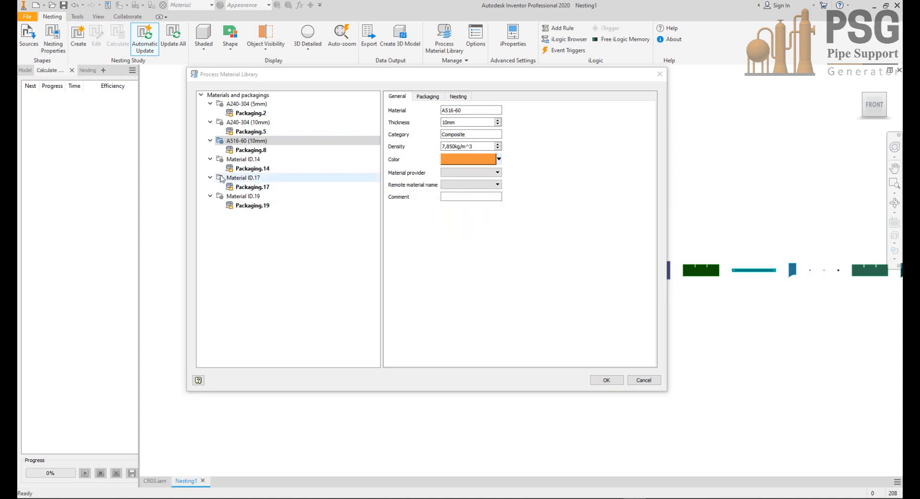
# Step: Rename the library entry Material ID.14 as A516-60 (15mm)
pyautogui.click(234, 162)
pyautogui.rightClick(235, 162)
pyautogui.click(277, 208)
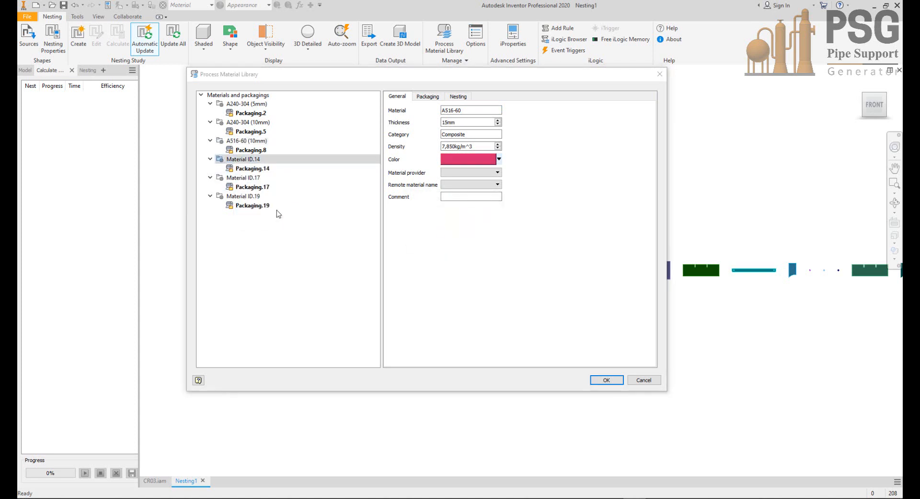
pyautogui.hotkey('ctrl', 'v')
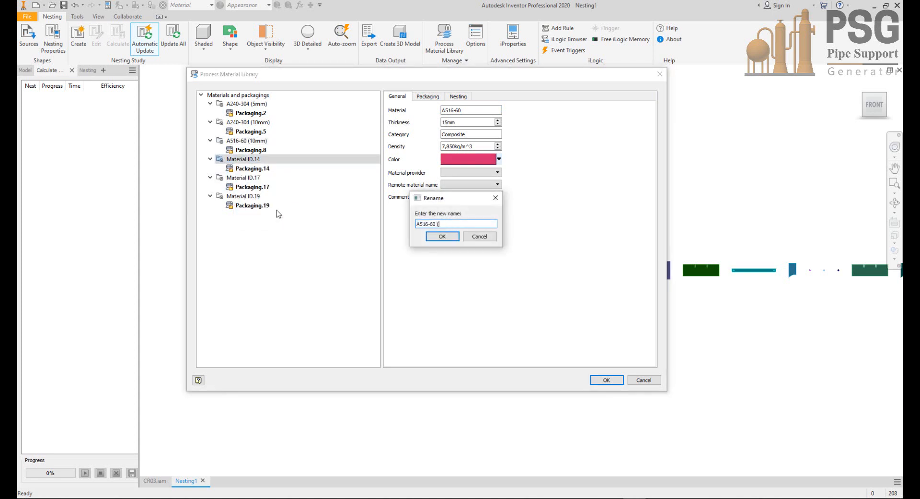
pyautogui.write('(15mm)')
pyautogui.press('Return')
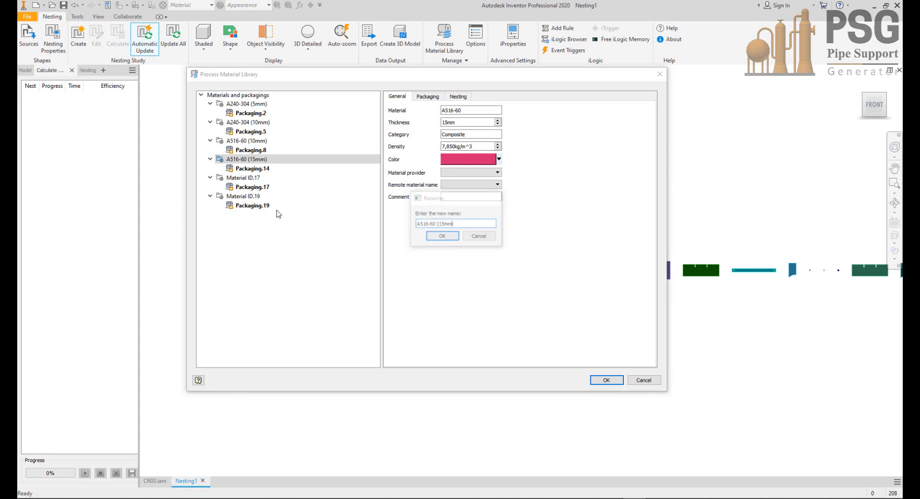
# Step: Rename the library entry Material ID.17 as A516-60 (5mm)
pyautogui.click(259, 180)
pyautogui.rightClick(259, 181)
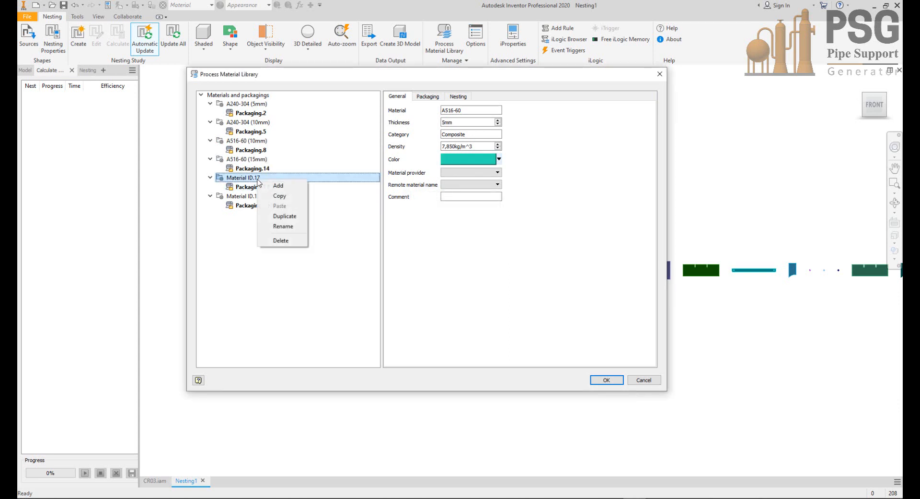
pyautogui.click(284, 227)
pyautogui.hotkey('ctrl', 'v')
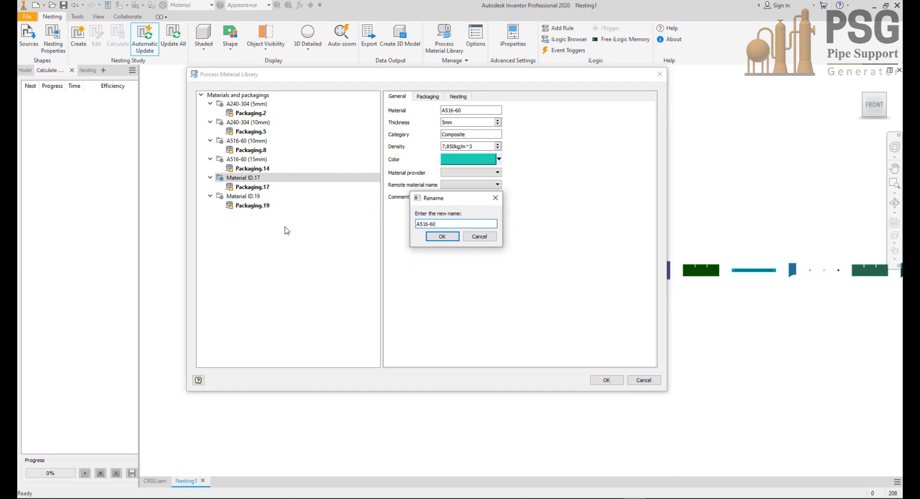
pyautogui.write('(5mm)')
pyautogui.press('Return')
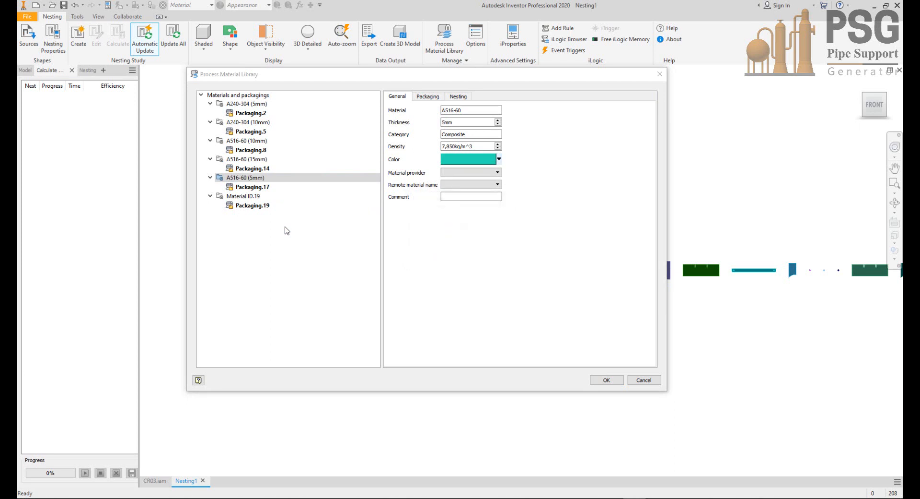
# Step: Rename the library entry Material ID.19 as A387-11 (10mm), save the process material library and dismiss the update report
pyautogui.click(254, 196)
pyautogui.doubleClick(473, 111)
pyautogui.hotkey('ctrl', 'c')
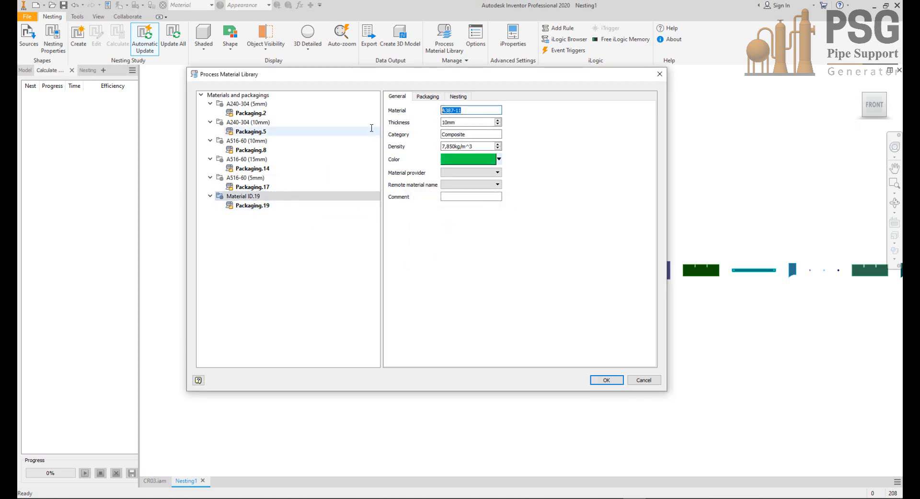
pyautogui.rightClick(254, 197)
pyautogui.click(286, 248)
pyautogui.hotkey('ctrl', 'v')
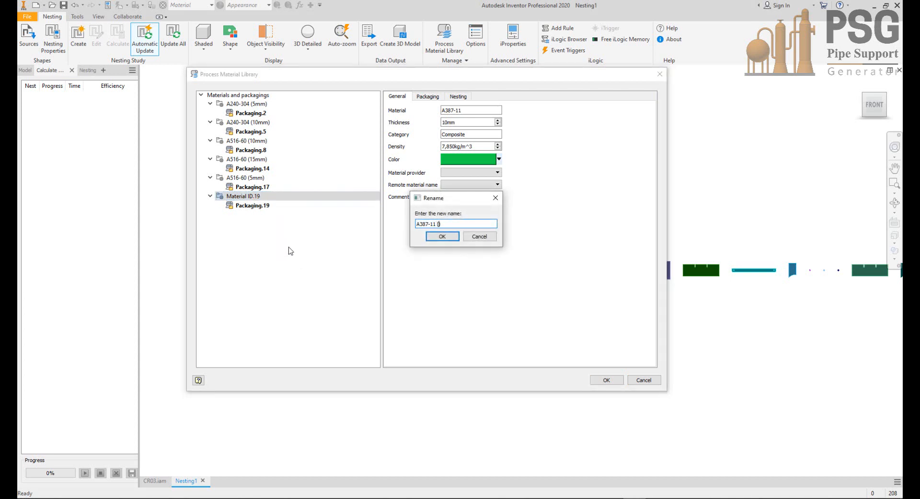
pyautogui.write('(10mm)')
pyautogui.press('Return')
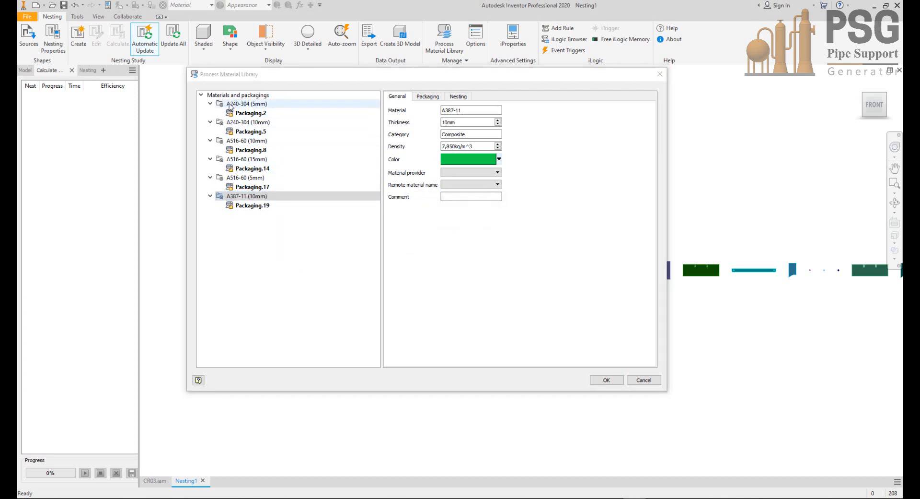
pyautogui.click(603, 379)
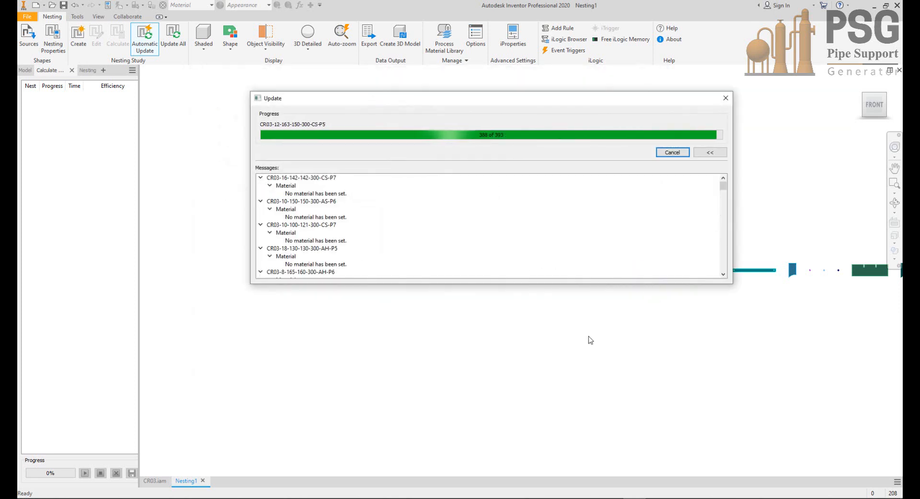
pyautogui.click(673, 152)
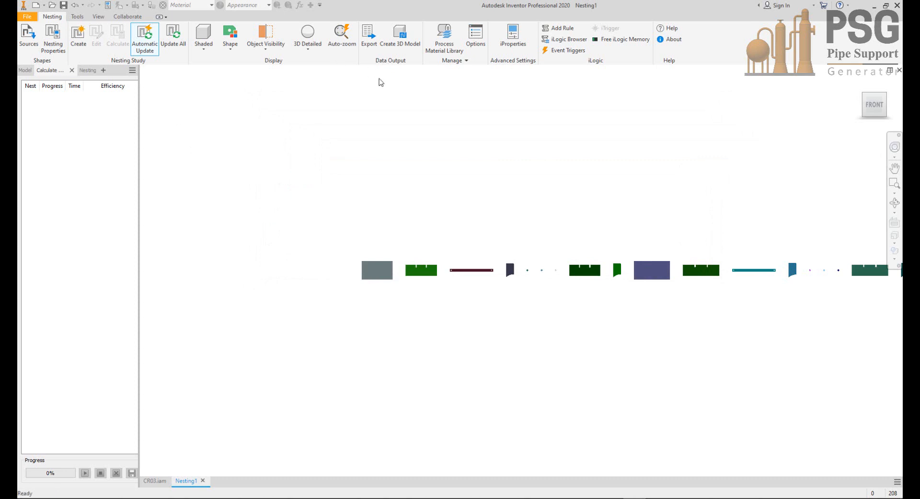
# Step: Reopen the process material library and set the length of the A240-304 (5mm) packaging to 6000 mm
pyautogui.click(441, 47)
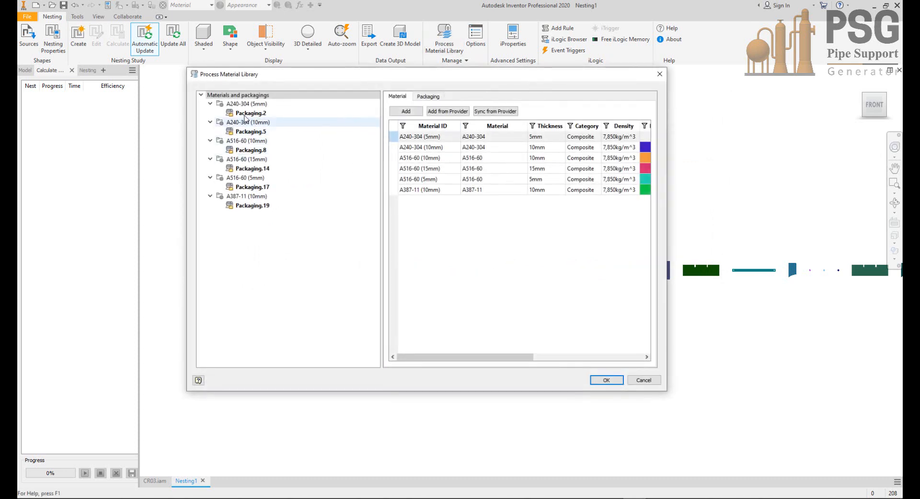
pyautogui.click(247, 113)
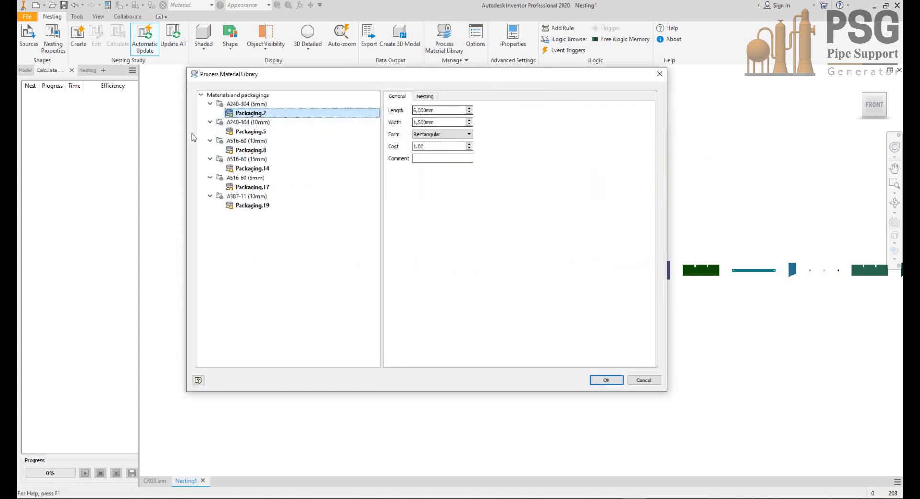
pyautogui.click(248, 130)
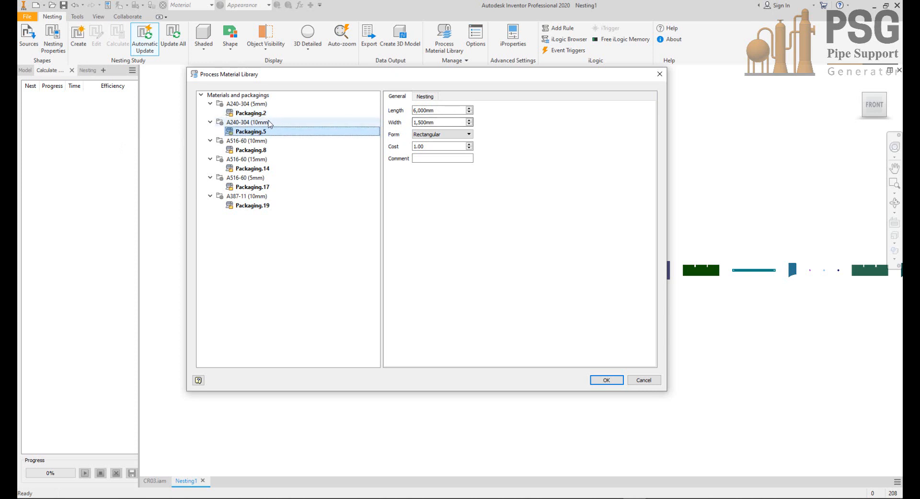
pyautogui.click(250, 113)
pyautogui.click(442, 110)
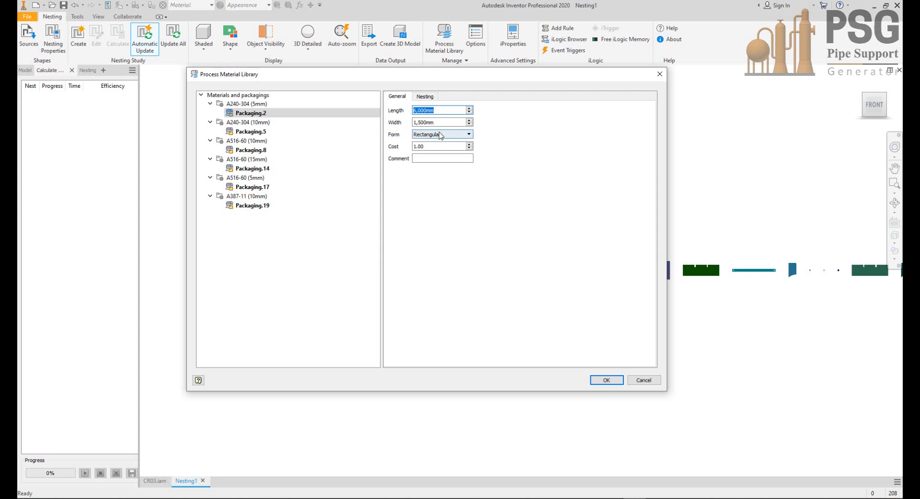
pyautogui.write('6000')
pyautogui.press('Tab')
# Step: Review the nesting orientation and positioning settings of the A240-304 (5mm) material
pyautogui.click(243, 103)
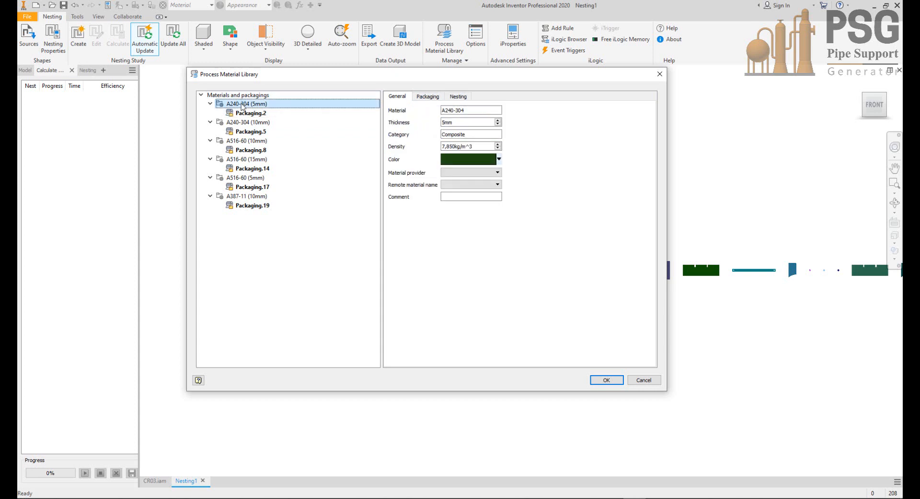
pyautogui.click(459, 96)
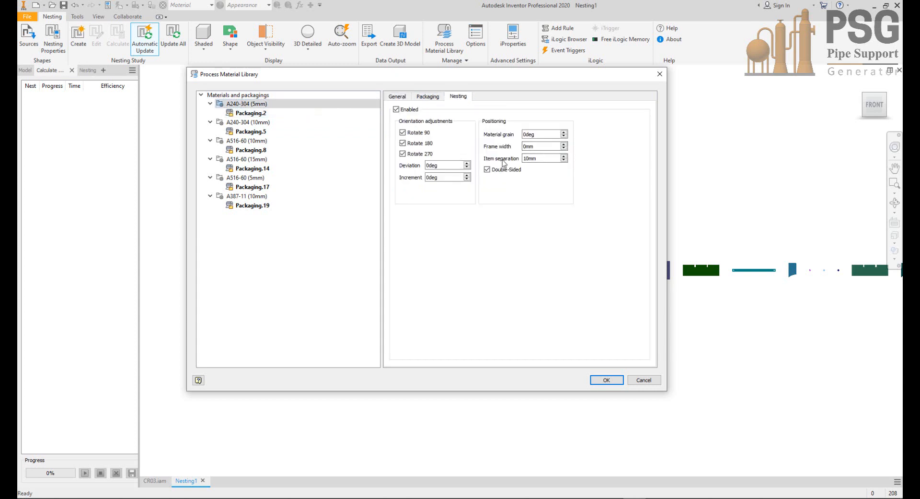
pyautogui.click(537, 146)
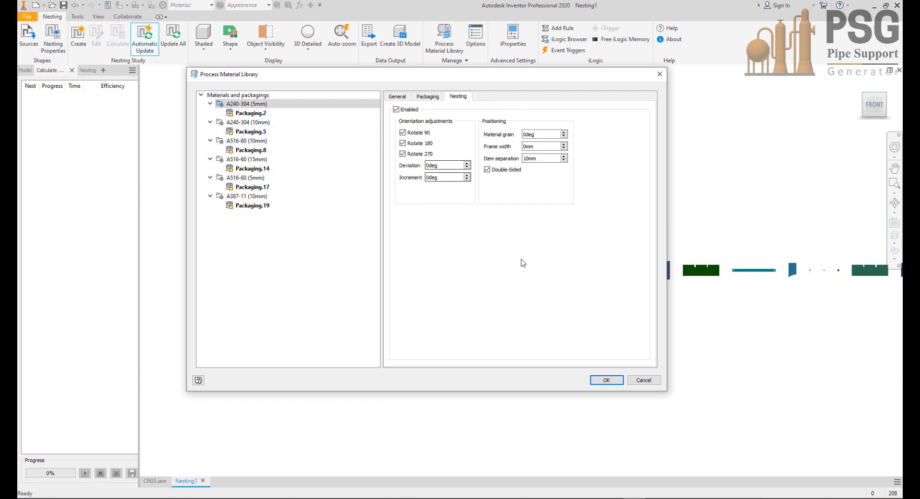
# Step: Re-enter 6000 mm as the length of Packaging.2, save the material library and dismiss the update report
pyautogui.click(259, 115)
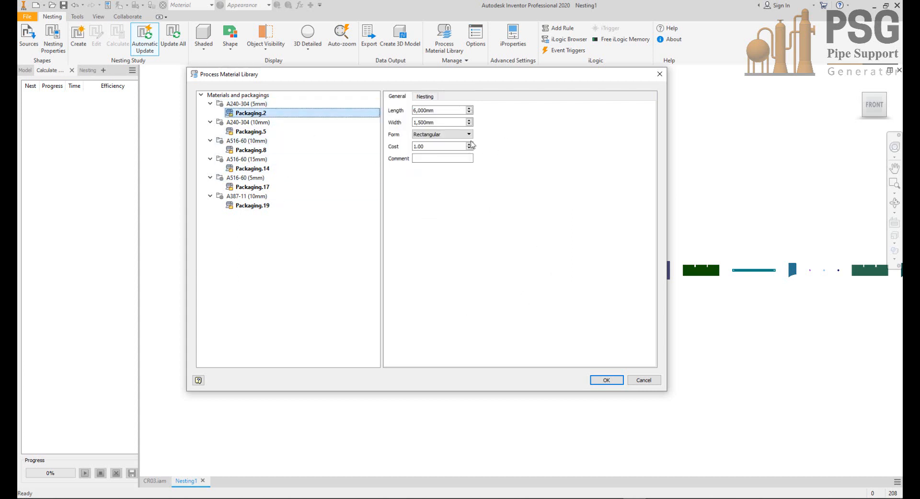
pyautogui.moveTo(452, 113); pyautogui.dragTo(411, 115)
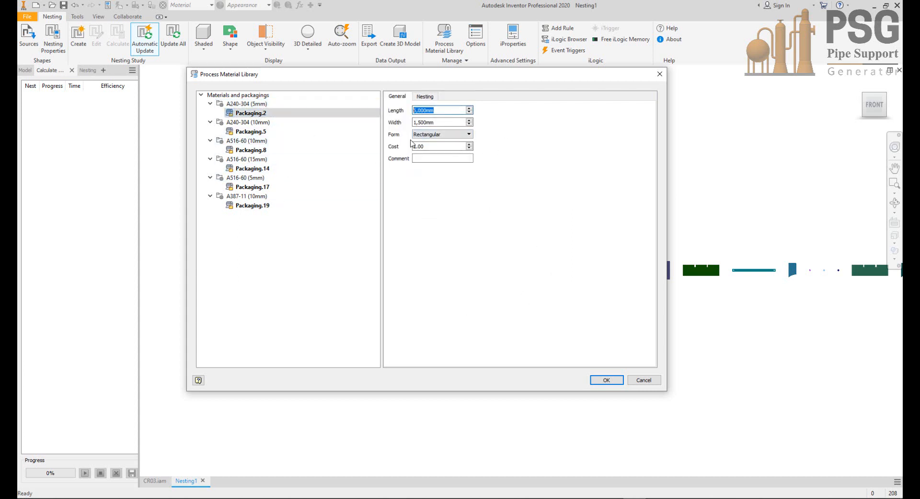
pyautogui.write('6000')
pyautogui.press('Tab')
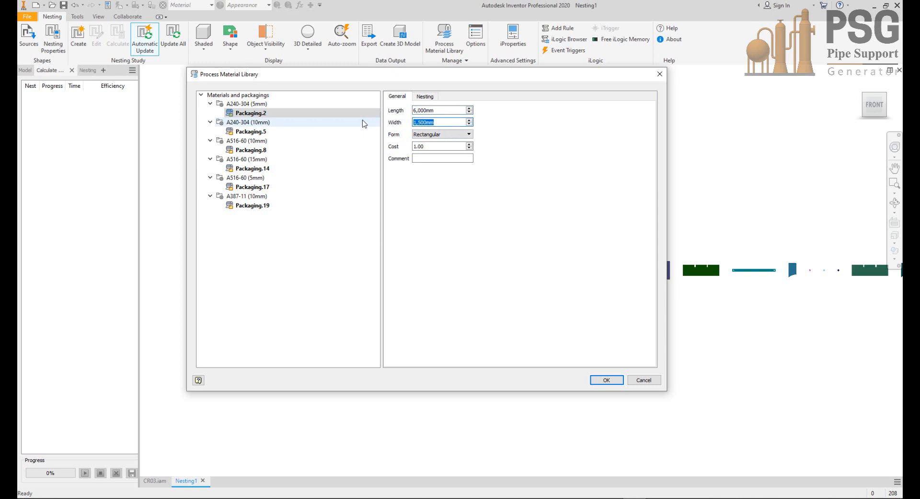
pyautogui.click(600, 380)
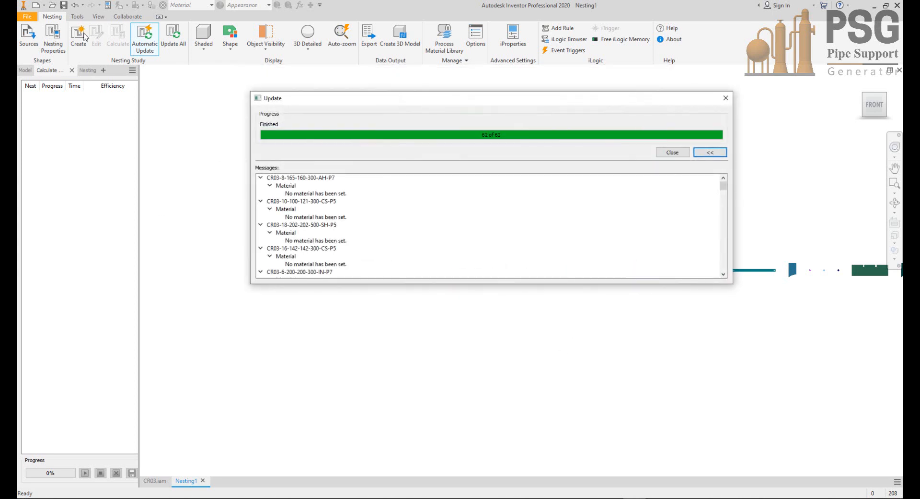
pyautogui.click(673, 152)
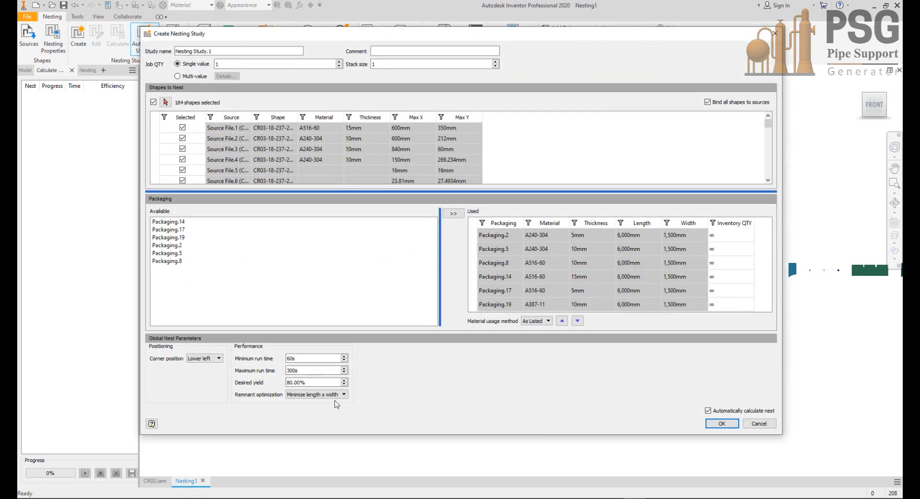
# Step: Create a nesting study of all selected shapes with remnant optimization set to Minimize length and automatic nest calculation
pyautogui.click(338, 394)
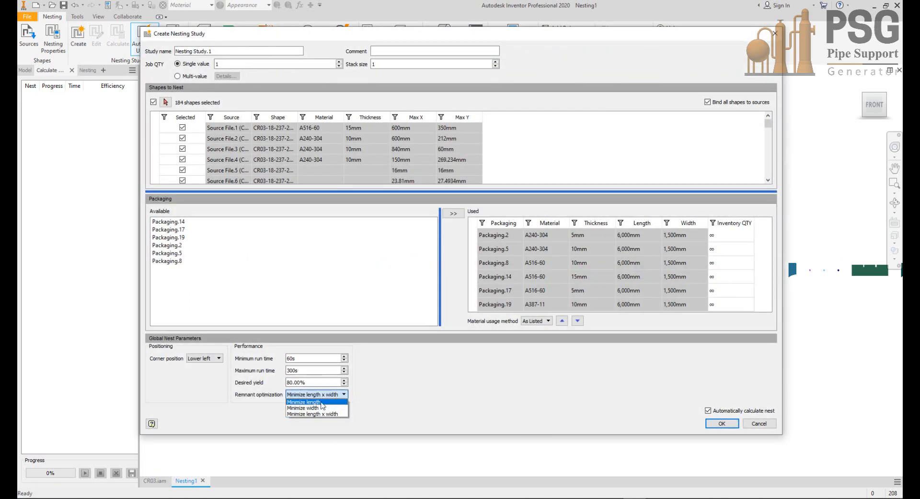
pyautogui.moveTo(322, 405)
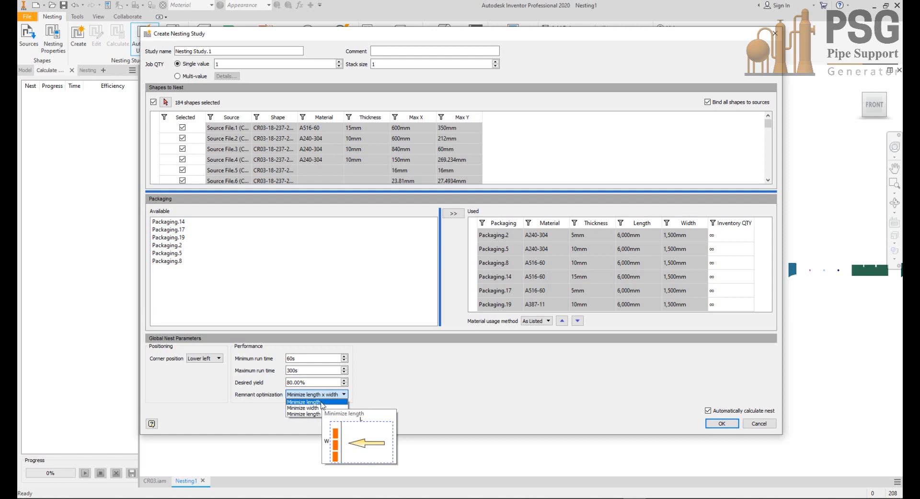
pyautogui.click(322, 402)
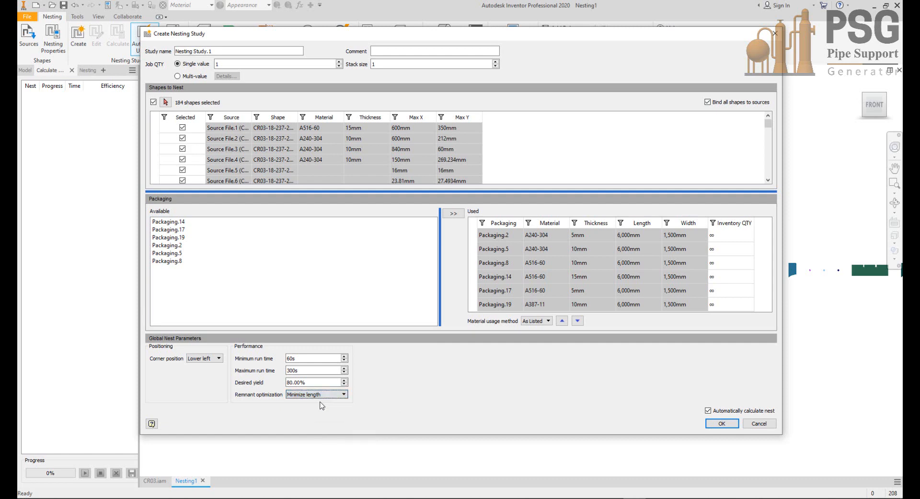
pyautogui.click(719, 423)
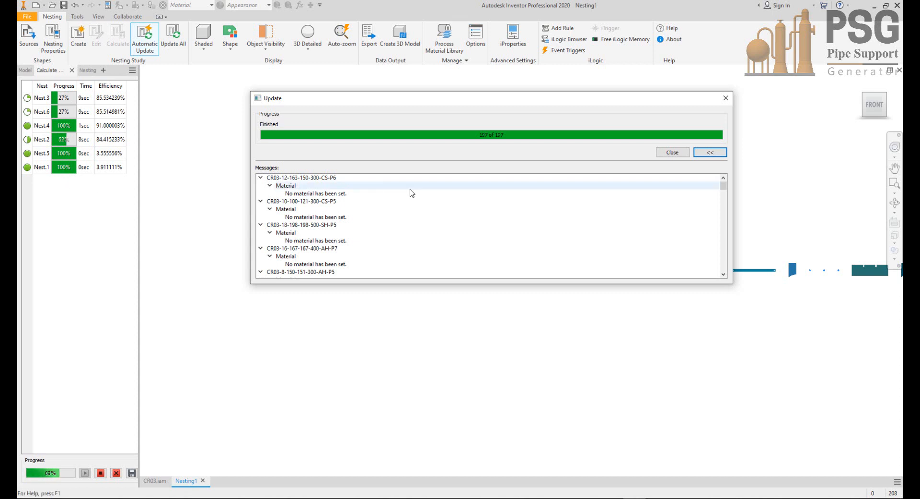
# Step: Let the nest calculation complete, save its result and dismiss the update reports
pyautogui.click(673, 152)
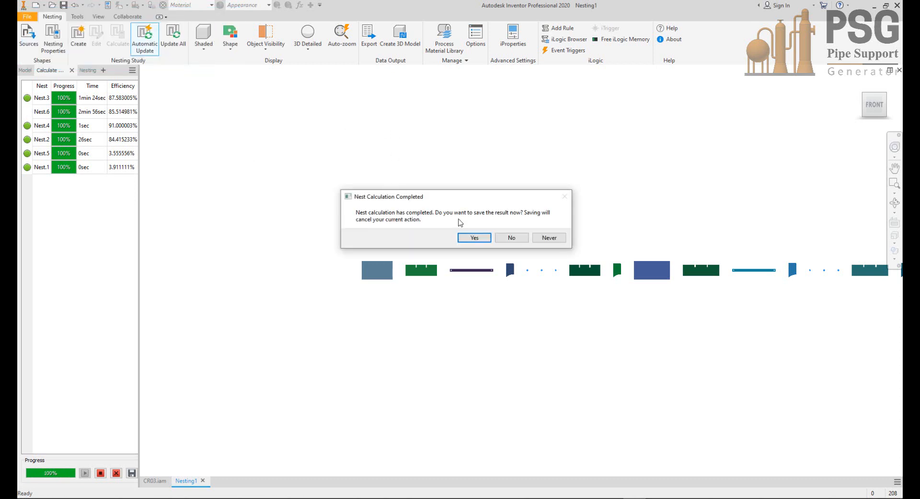
pyautogui.click(474, 237)
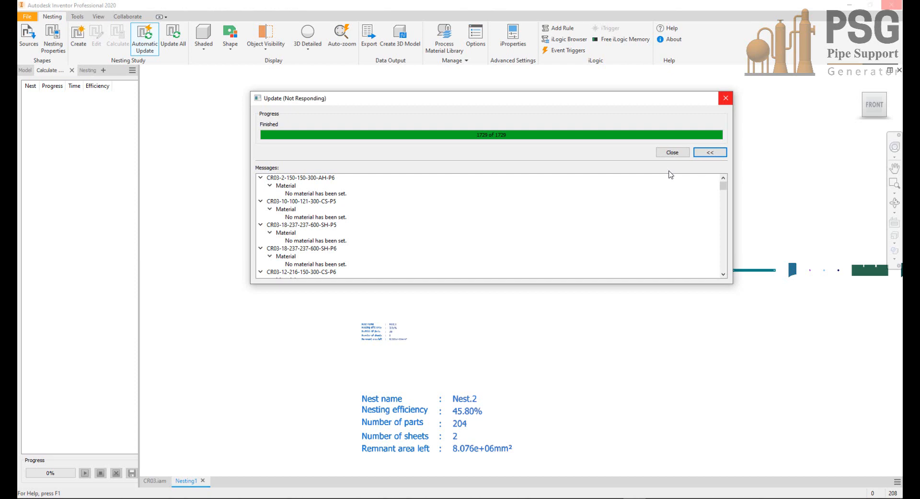
pyautogui.click(673, 152)
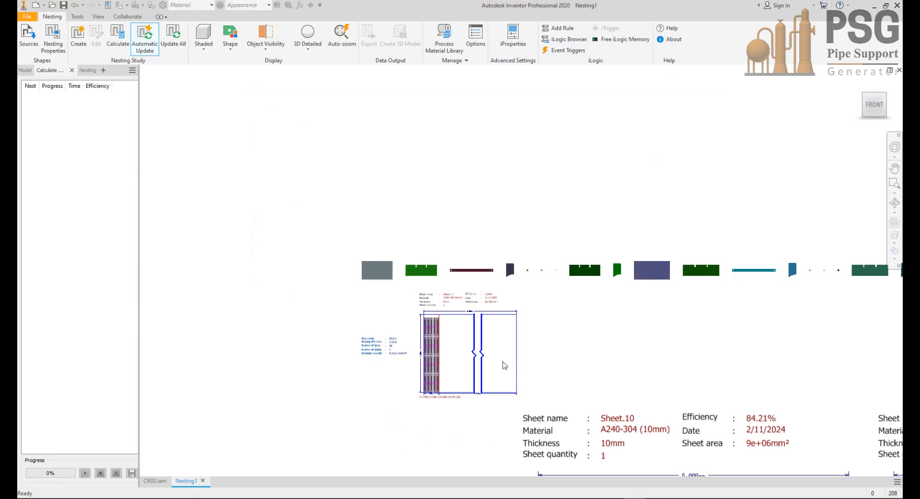
# Step: Examine the A240-304 (5mm) sheet of Nest.1, including its sheet details, plate layout and parts list
pyautogui.moveTo(503, 360); pyautogui.dragTo(481, 255, button='middle')
pyautogui.scroll(5, 423, 204)
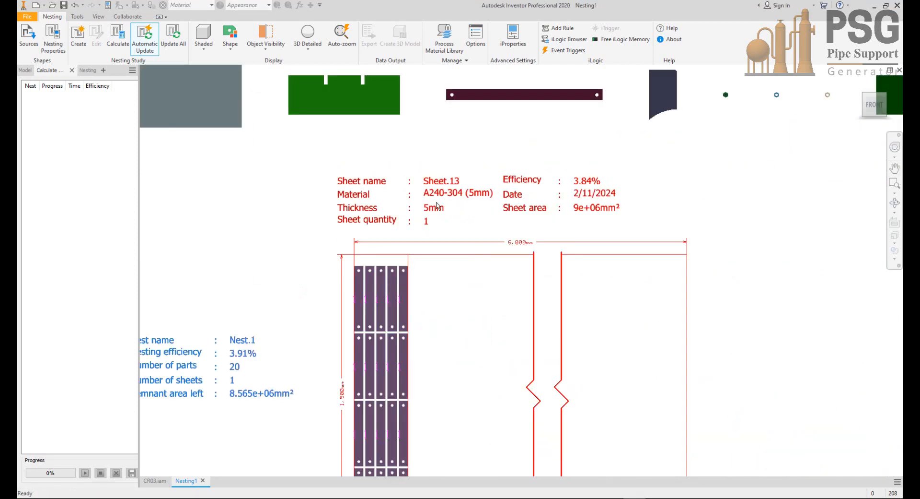
pyautogui.moveTo(444, 198); pyautogui.dragTo(452, 164, button='middle')
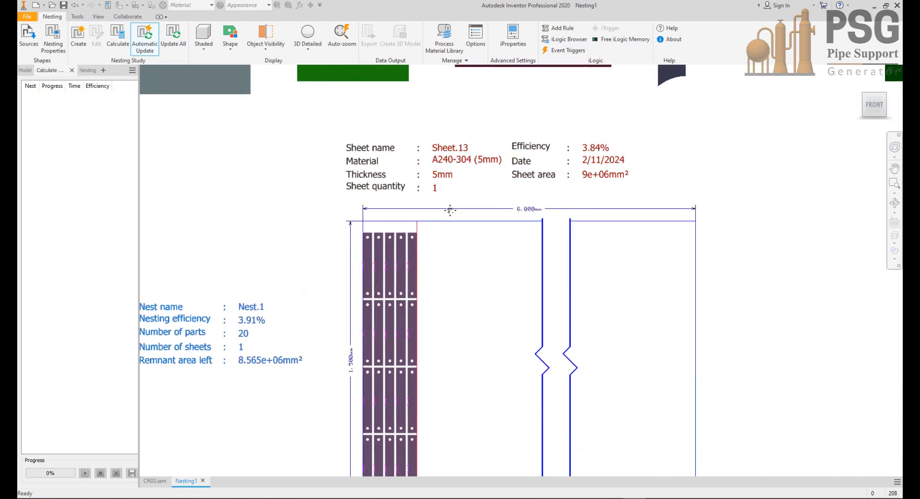
pyautogui.moveTo(447, 249)
pyautogui.mouseDown(button='middle')
pyautogui.moveTo(479, 175)
pyautogui.moveTo(489, 171)
pyautogui.mouseUp(button='middle')
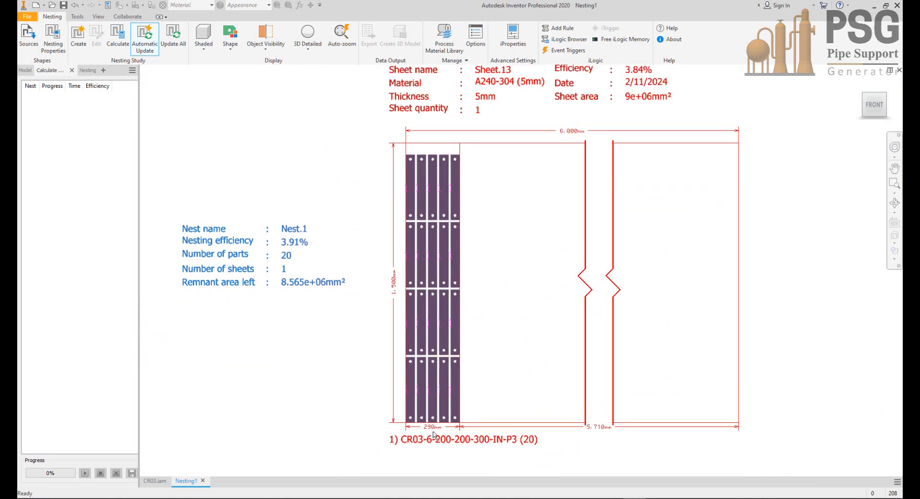
pyautogui.scroll(3, 422, 365)
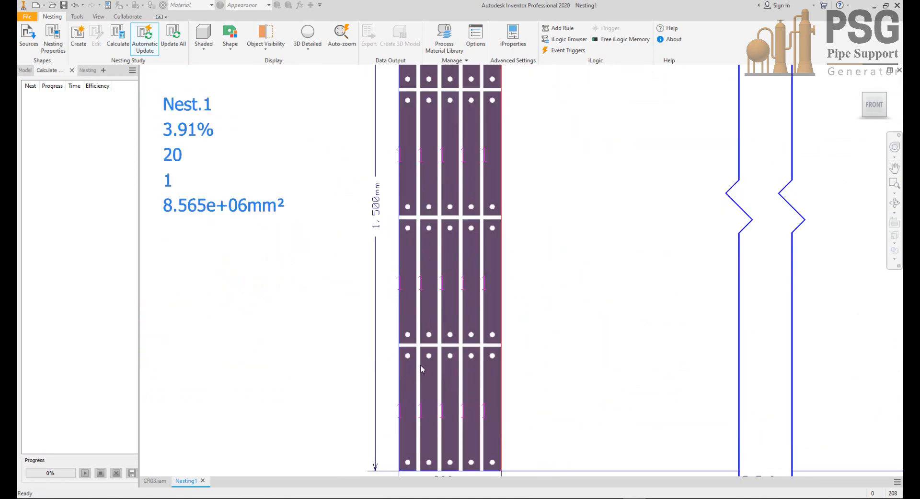
pyautogui.scroll(-2, 419, 359)
pyautogui.scroll(-1, 419, 354)
pyautogui.scroll(-3, 446, 225)
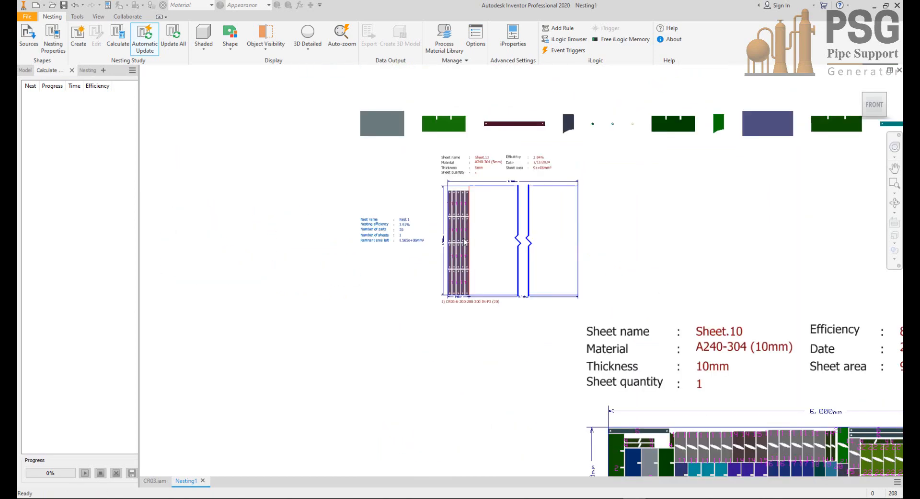
# Step: Examine the A240-304 (10mm) sheets of Nest.2, including the nest summary, plate layout and parts list
pyautogui.moveTo(432, 150); pyautogui.dragTo(375, 27, button='middle')
pyautogui.moveTo(579, 288); pyautogui.dragTo(462, 239, button='middle')
pyautogui.scroll(3, 543, 181)
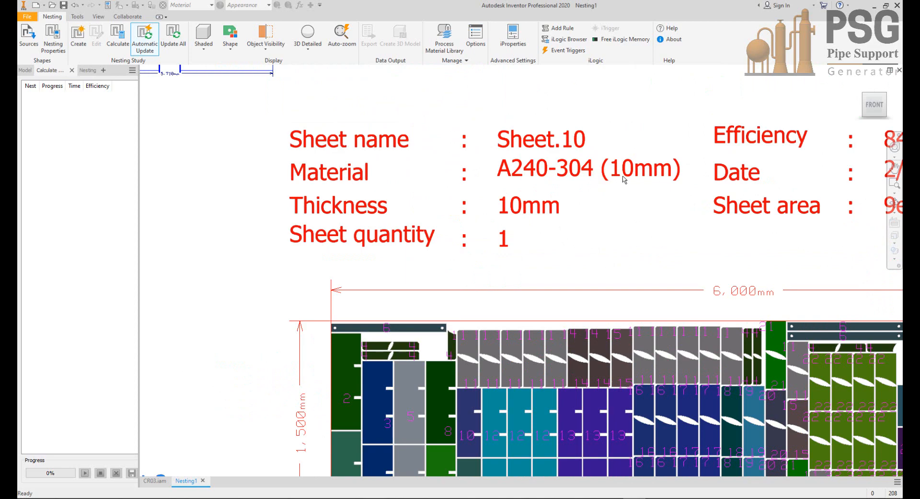
pyautogui.scroll(-2, 624, 180)
pyautogui.moveTo(624, 179); pyautogui.dragTo(471, 140, button='middle')
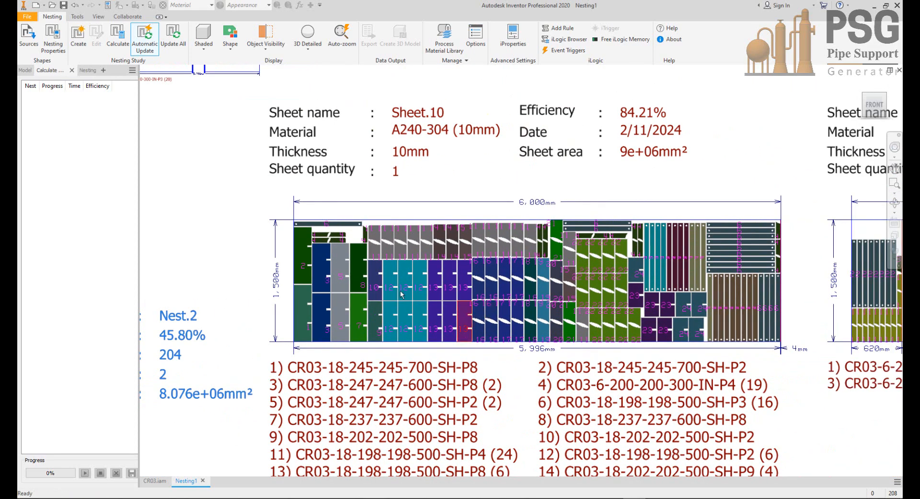
pyautogui.moveTo(436, 285); pyautogui.dragTo(584, 256, button='middle')
pyautogui.scroll(3, 267, 349)
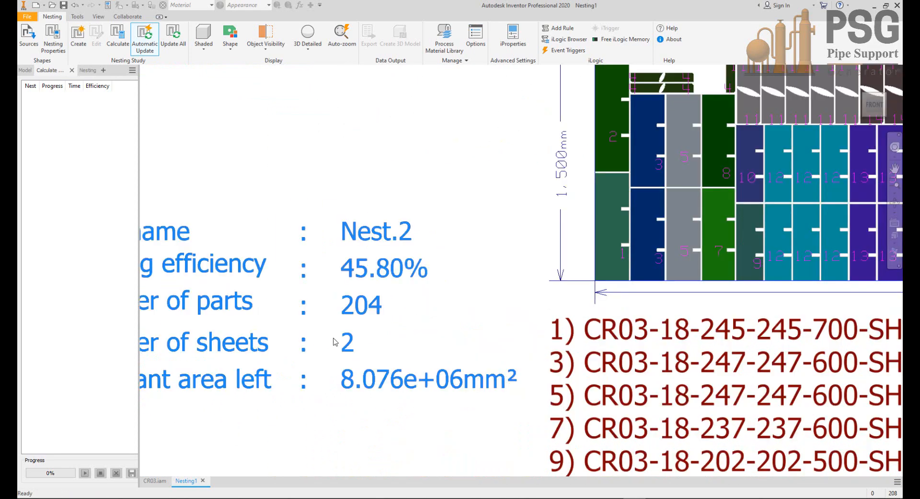
pyautogui.moveTo(308, 333); pyautogui.dragTo(436, 333, button='middle')
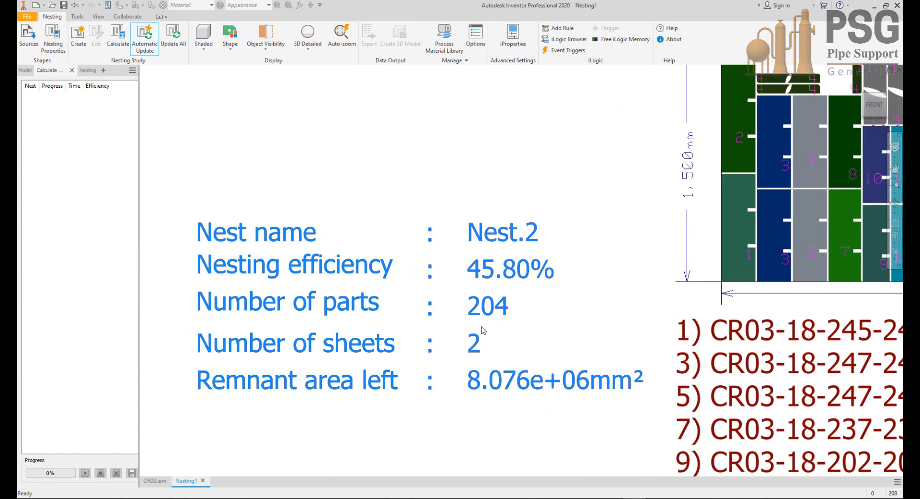
pyautogui.scroll(-3, 460, 341)
pyautogui.moveTo(667, 380); pyautogui.dragTo(319, 332, button='middle')
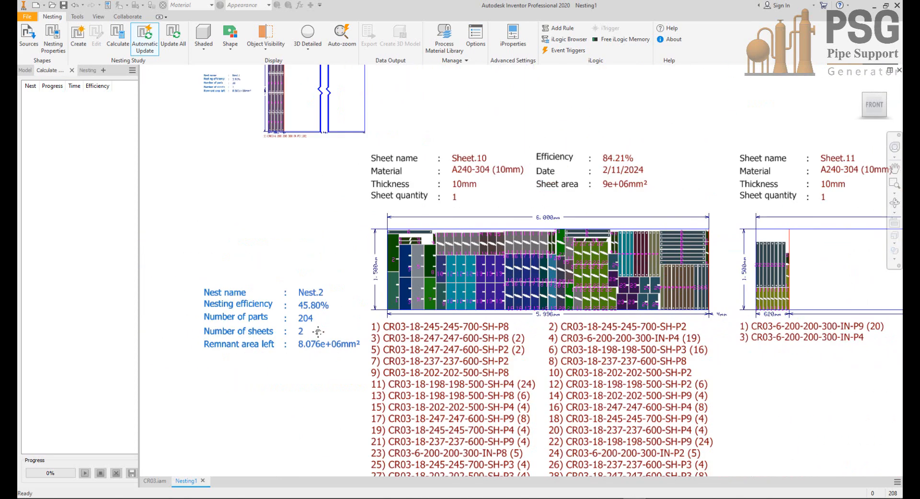
pyautogui.scroll(2, 532, 245)
pyautogui.scroll(1, 531, 244)
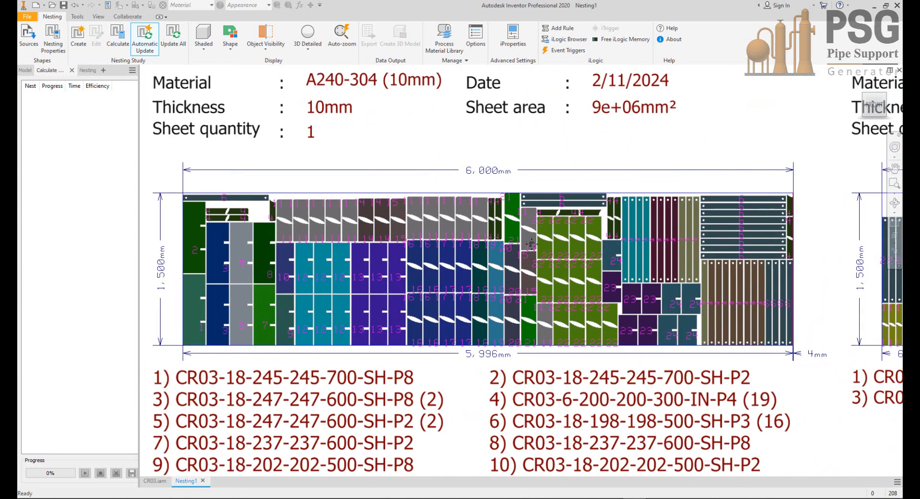
# Step: Examine how the numbered plates on Sheet.10 match its parts list, and the plate layout and remnant of Sheet.11
pyautogui.scroll(-2, 531, 245)
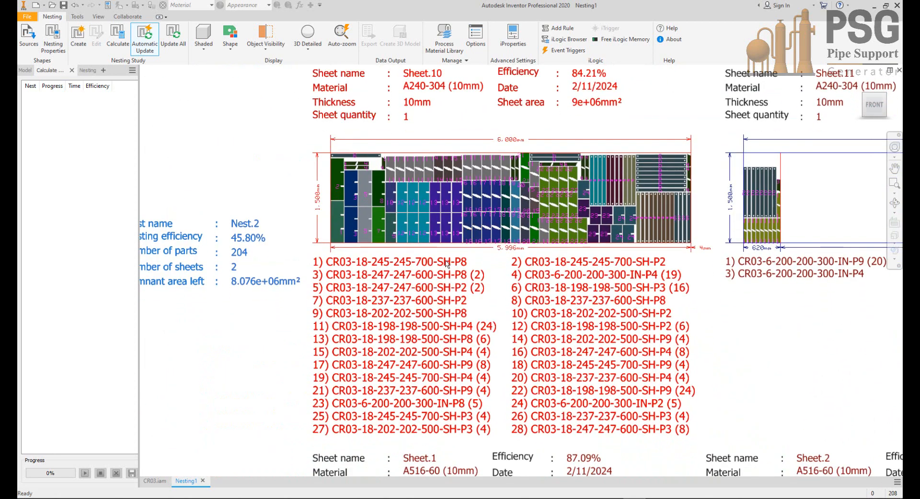
pyautogui.scroll(3, 446, 263)
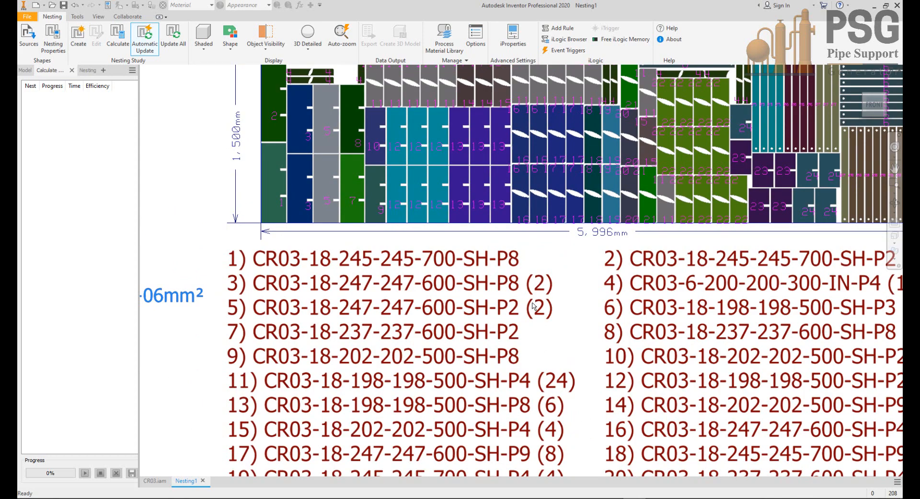
pyautogui.moveTo(545, 357); pyautogui.dragTo(534, 274, button='middle')
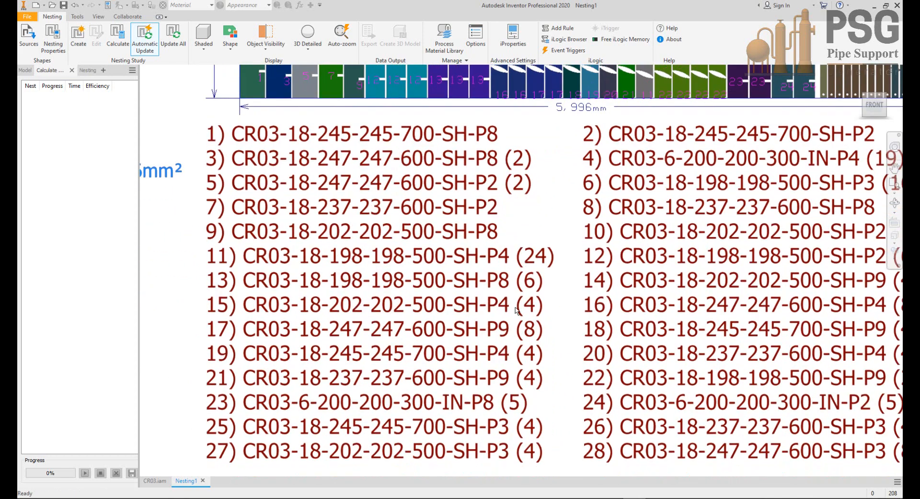
pyautogui.scroll(-2, 517, 314)
pyautogui.moveTo(539, 318); pyautogui.dragTo(480, 369, button='middle')
pyautogui.scroll(5, 625, 210)
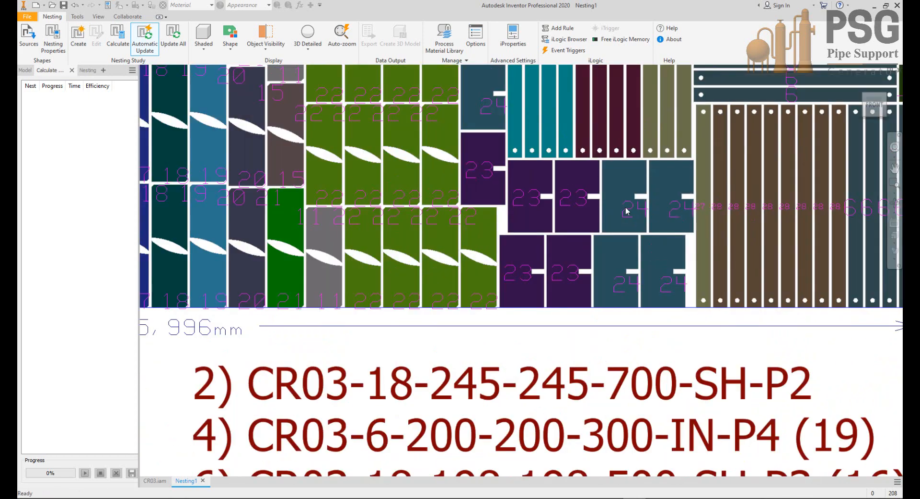
pyautogui.scroll(-4, 588, 213)
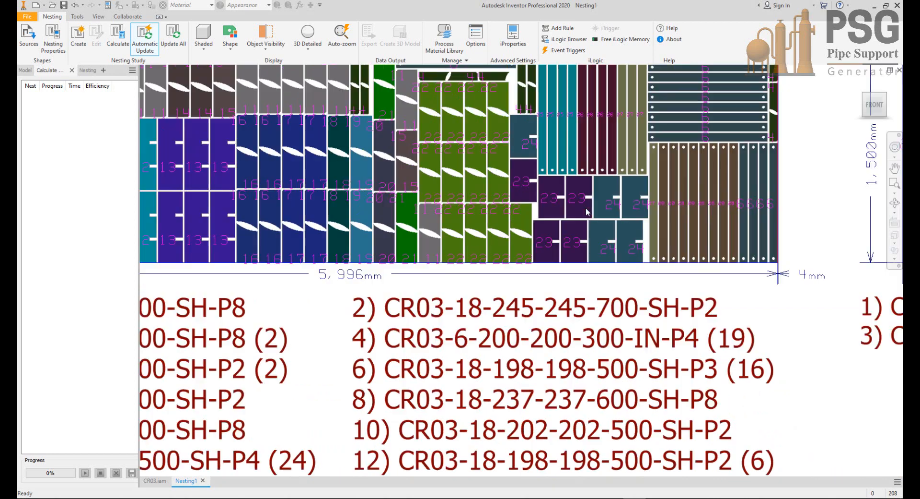
pyautogui.scroll(4, 608, 154)
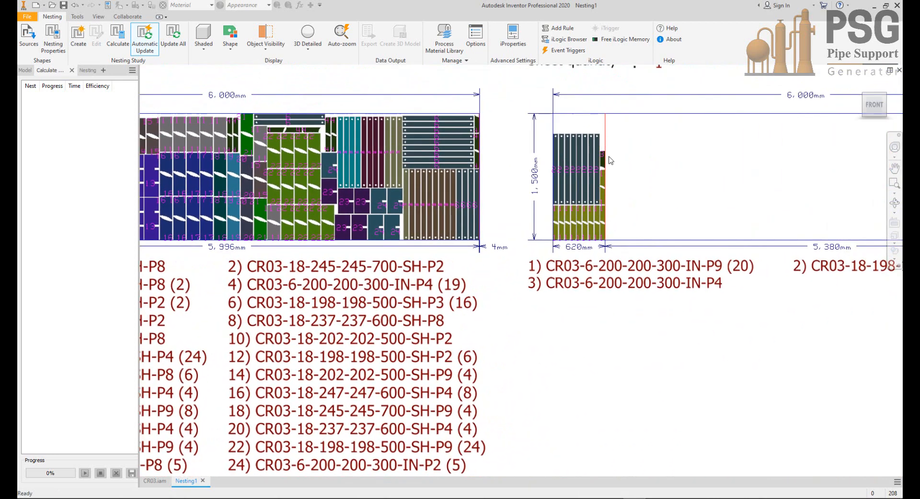
pyautogui.moveTo(574, 250); pyautogui.dragTo(576, 307, button='middle')
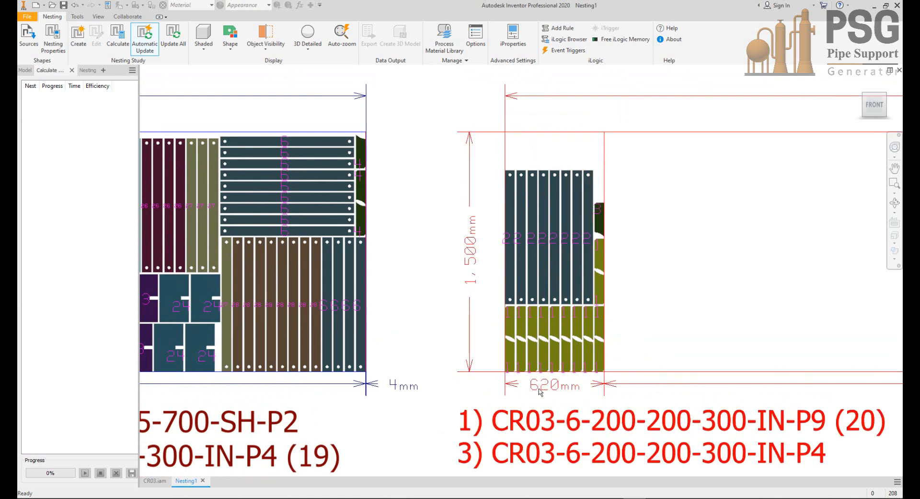
pyautogui.scroll(-6, 542, 389)
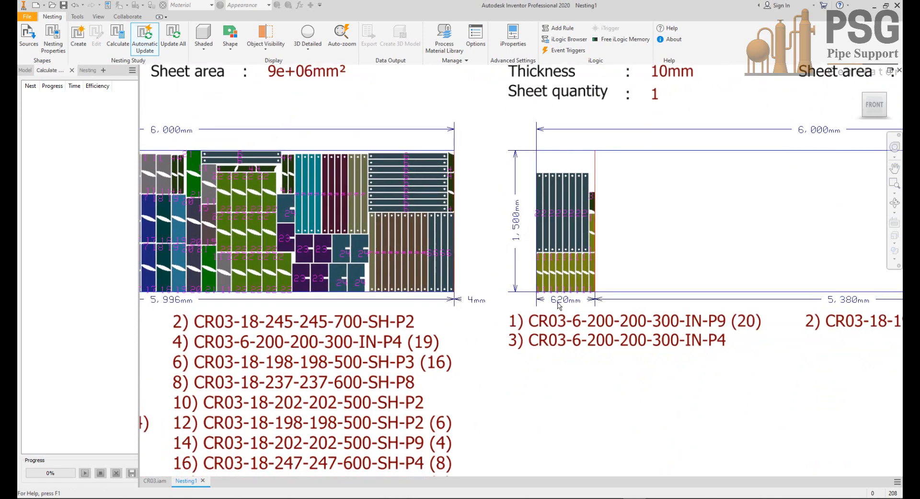
pyautogui.moveTo(513, 248); pyautogui.dragTo(514, 225, button='middle')
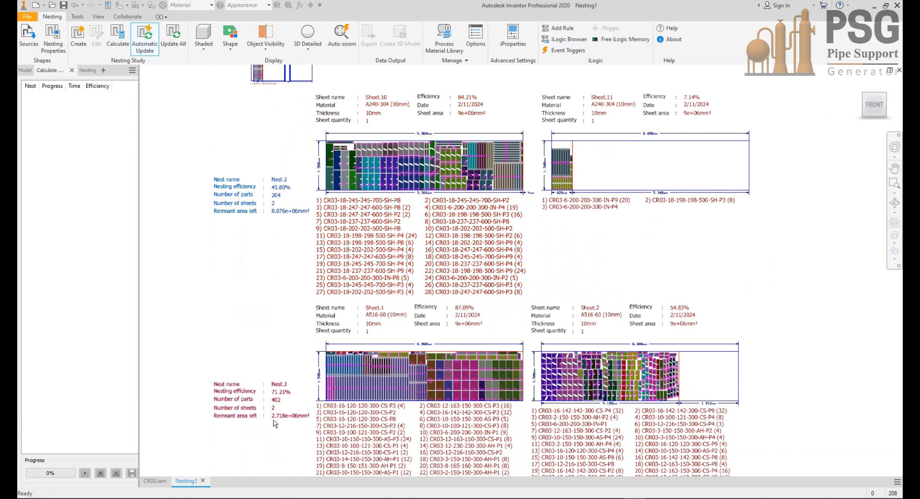
# Step: Examine the Nest.3 summary and the A516-60 (10mm) Sheet.1, including its sheet details, plate layout and parts list
pyautogui.scroll(3, 275, 413)
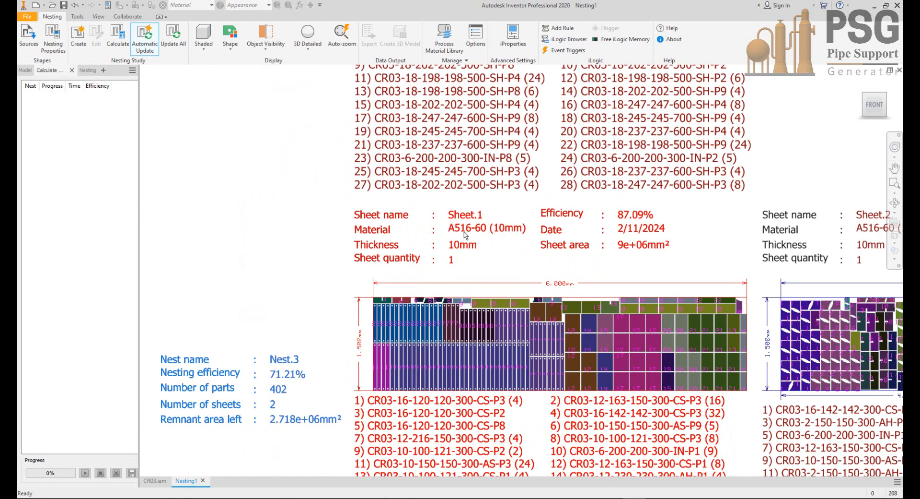
pyautogui.moveTo(455, 259); pyautogui.dragTo(482, 215, button='middle')
pyautogui.moveTo(469, 349); pyautogui.dragTo(478, 296, button='middle')
pyautogui.scroll(3, 297, 332)
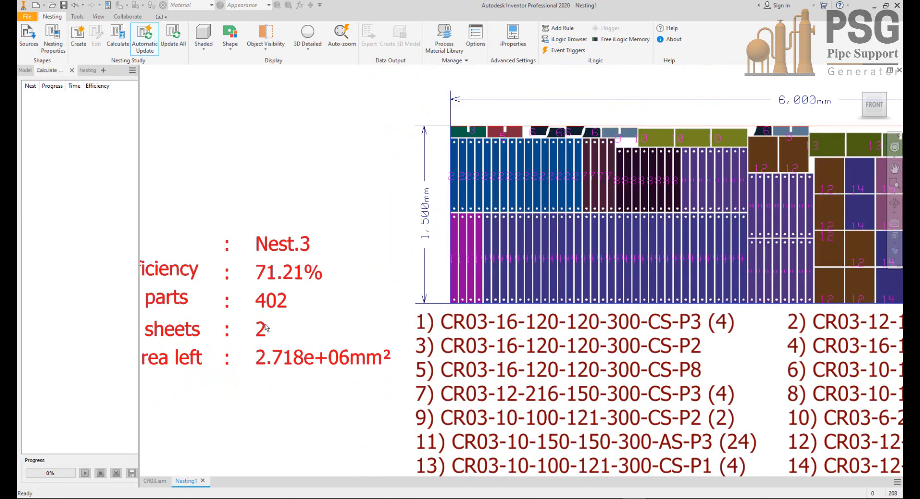
pyautogui.scroll(-5, 267, 327)
pyautogui.scroll(3, 387, 322)
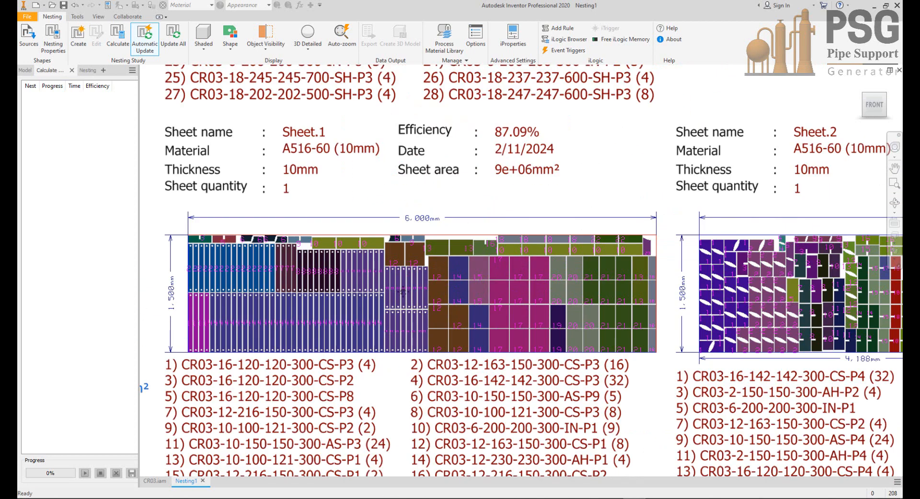
pyautogui.moveTo(403, 291); pyautogui.dragTo(440, 290, button='middle')
pyautogui.scroll(3, 350, 270)
pyautogui.moveTo(350, 270); pyautogui.dragTo(412, 169, button='middle')
pyautogui.scroll(-3, 463, 259)
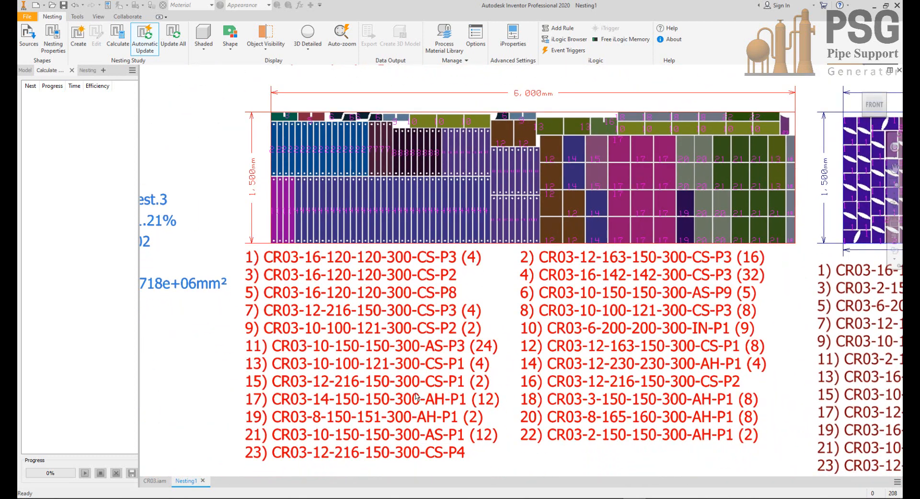
pyautogui.scroll(3, 492, 351)
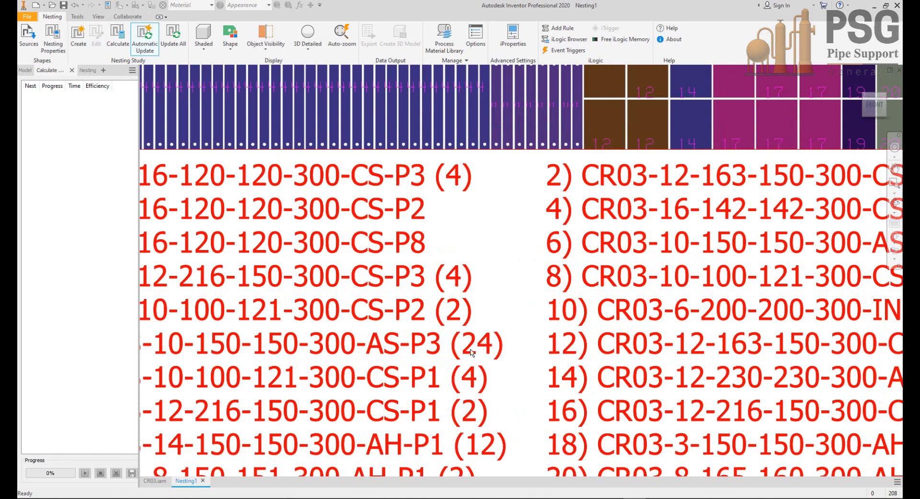
pyautogui.scroll(-3, 472, 354)
# Step: Examine the A516-60 (10mm) Sheet.2 of Nest.3, including its plate layout, remnant length and parts list
pyautogui.moveTo(472, 353); pyautogui.dragTo(94, 342, button='middle')
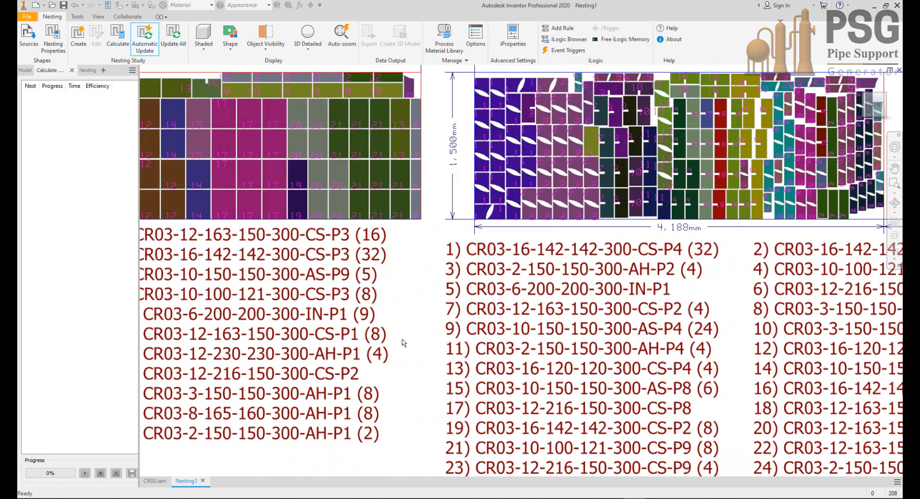
pyautogui.scroll(-3, 404, 343)
pyautogui.scroll(3, 645, 232)
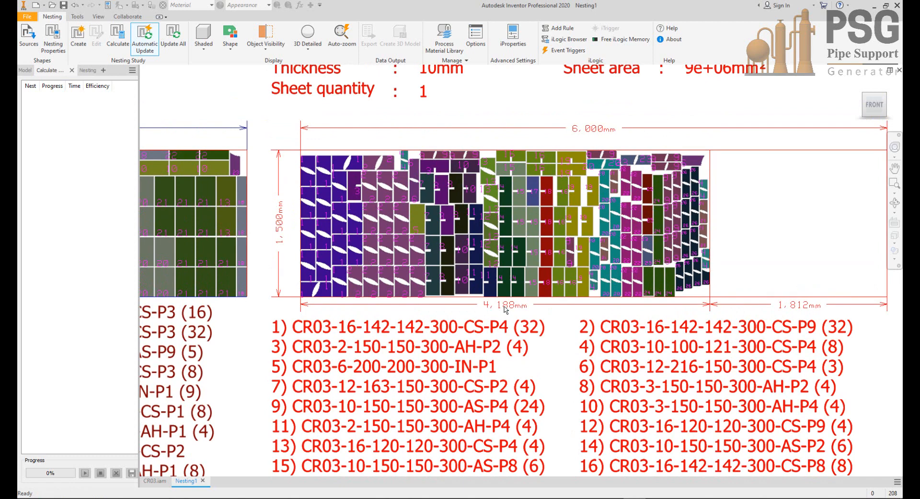
pyautogui.scroll(-3, 502, 308)
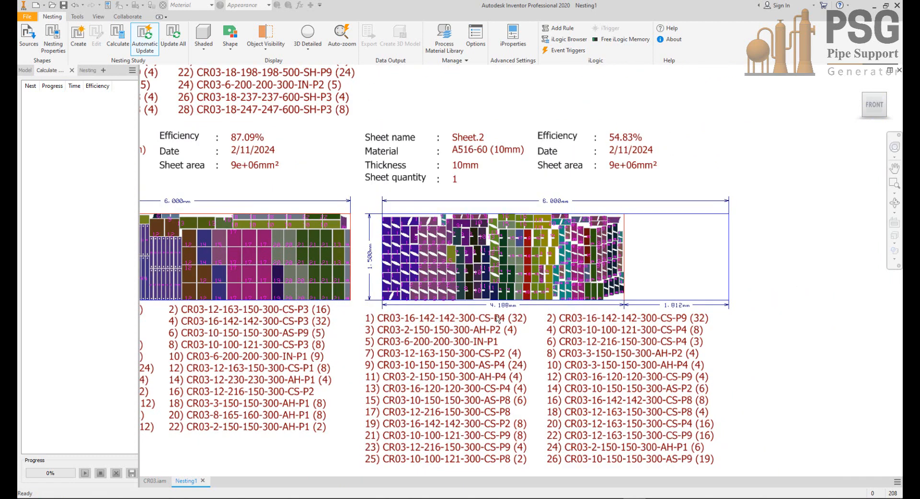
# Step: Examine the Nest.4 summary and its A516-60 (15mm) sheets, Sheet.7 to Sheet.9, with their layouts and parts lists
pyautogui.moveTo(497, 315); pyautogui.dragTo(599, 126, button='middle')
pyautogui.scroll(-3, 543, 250)
pyautogui.scroll(3, 317, 240)
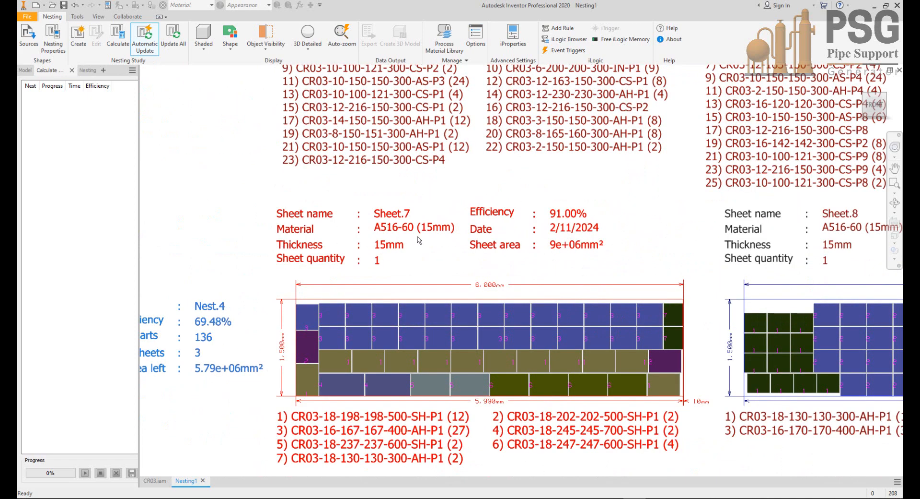
pyautogui.moveTo(423, 277); pyautogui.dragTo(528, 206, button='middle')
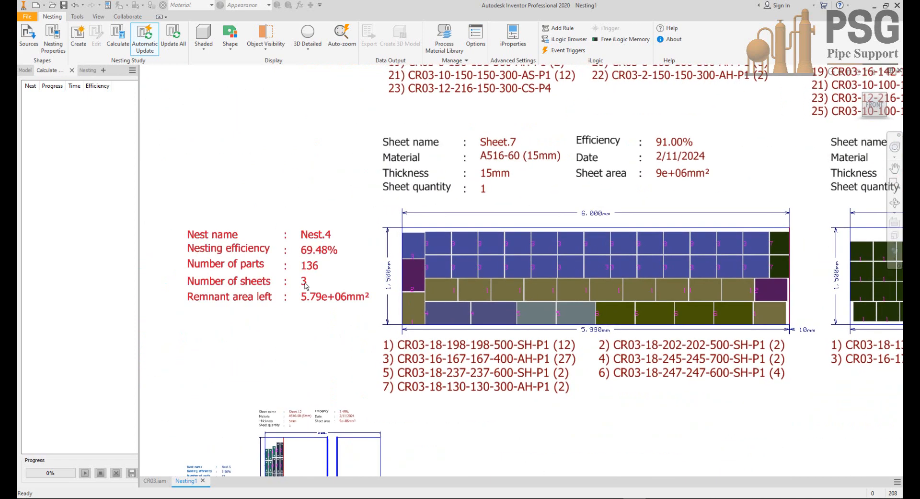
pyautogui.scroll(3, 306, 282)
pyautogui.scroll(-6, 319, 281)
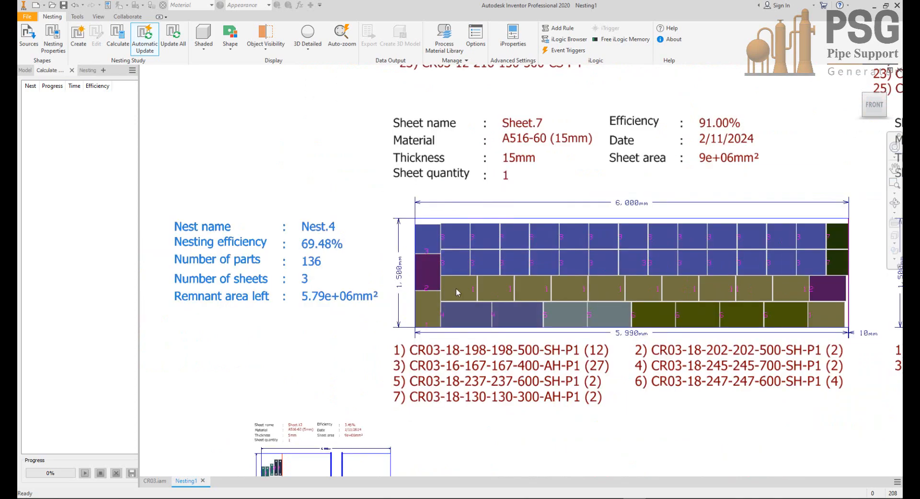
pyautogui.scroll(3, 572, 303)
pyautogui.moveTo(770, 290); pyautogui.dragTo(427, 294, button='middle')
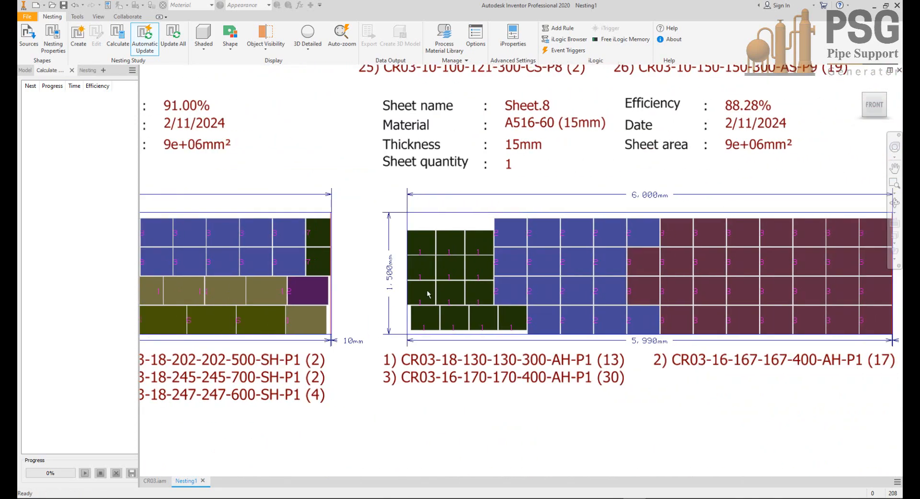
pyautogui.scroll(-3, 427, 293)
pyautogui.moveTo(486, 318); pyautogui.dragTo(320, 322, button='middle')
pyautogui.moveTo(229, 412); pyautogui.dragTo(394, 341, button='middle')
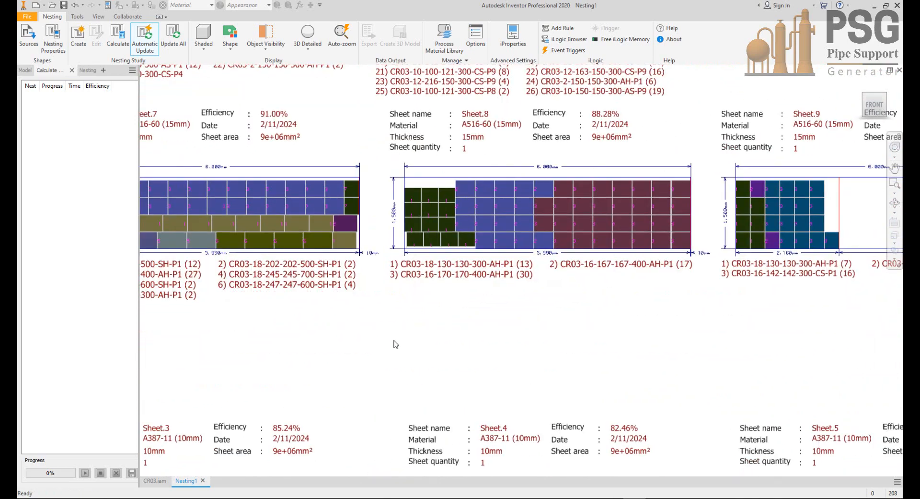
# Step: Examine the Nest.5 summary and its A516-60 (5mm) Sheet.12, including the sheet details, plate layout and remnant length
pyautogui.scroll(-3, 394, 341)
pyautogui.moveTo(153, 358); pyautogui.dragTo(230, 265, button='middle')
pyautogui.scroll(3, 216, 261)
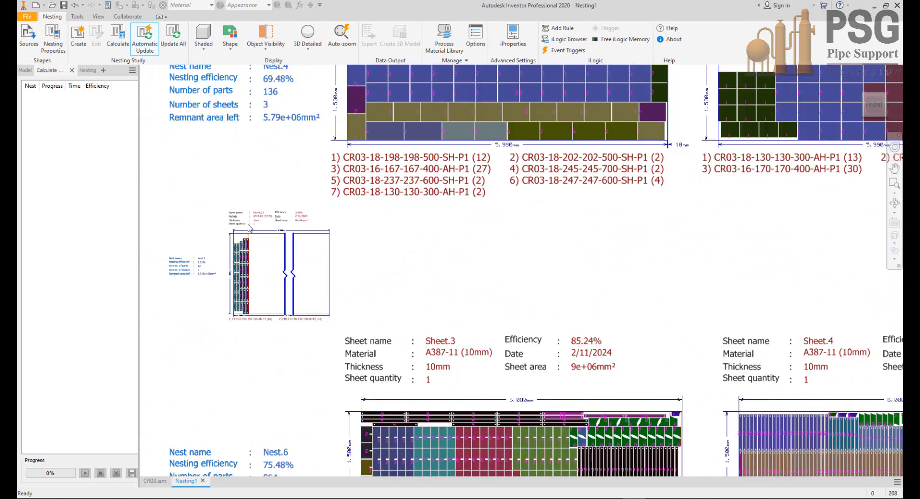
pyautogui.scroll(3, 249, 228)
pyautogui.moveTo(281, 218); pyautogui.dragTo(343, 190, button='middle')
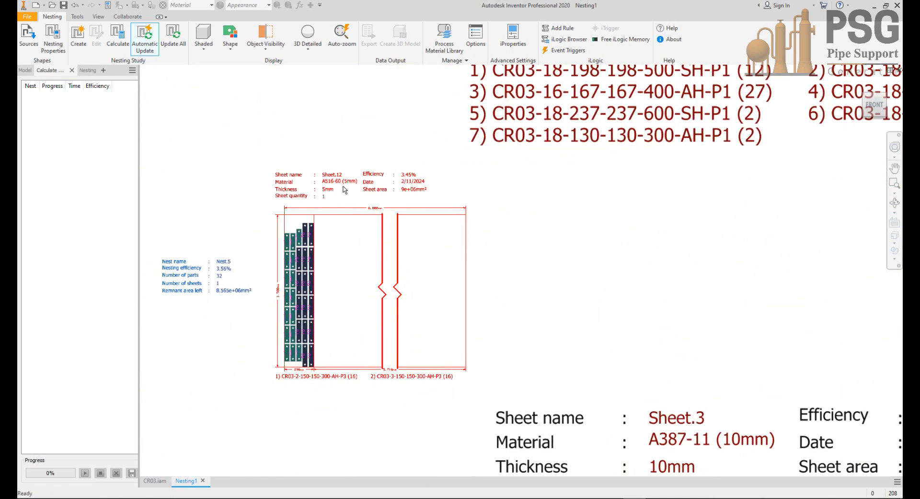
pyautogui.moveTo(326, 246); pyautogui.dragTo(362, 194, button='middle')
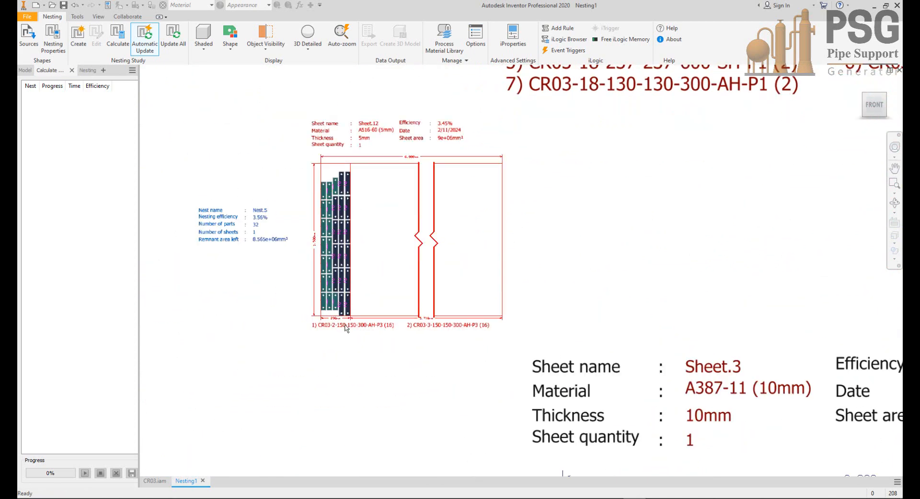
pyautogui.scroll(3, 345, 322)
pyautogui.moveTo(361, 287); pyautogui.dragTo(382, 370, button='middle')
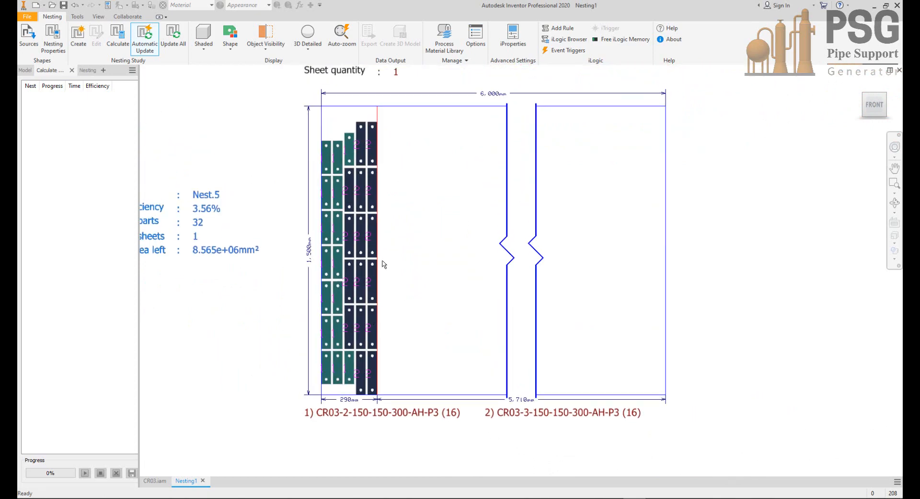
pyautogui.scroll(-3, 342, 199)
# Step: Examine the Nest.6 summary and the A387-11 (10mm) Sheet.3, including its sheet details, plate layout and parts list
pyautogui.scroll(-5, 347, 237)
pyautogui.moveTo(431, 285); pyautogui.dragTo(421, 245, button='middle')
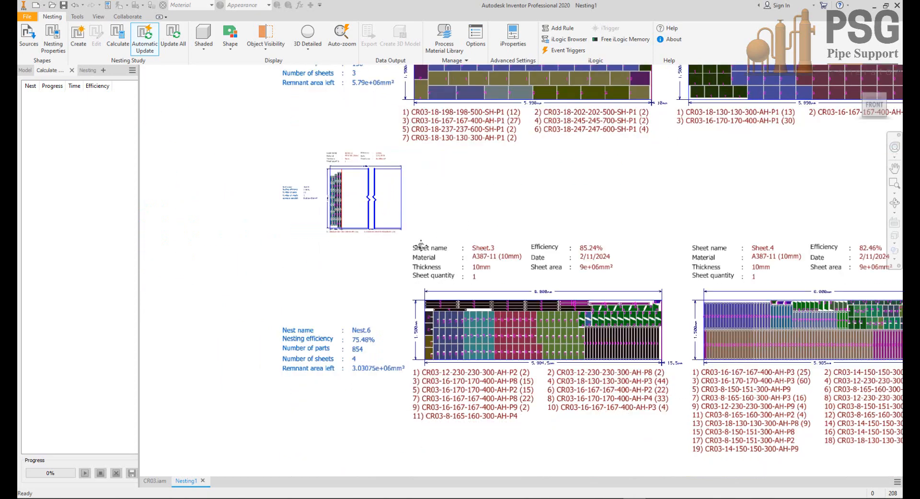
pyautogui.scroll(-2, 421, 246)
pyautogui.scroll(3, 482, 272)
pyautogui.scroll(2, 472, 263)
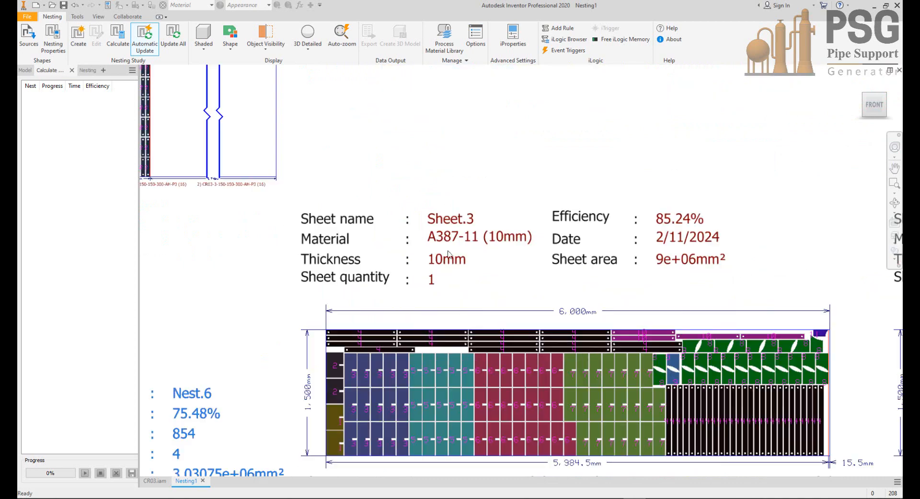
pyautogui.scroll(1, 490, 192)
pyautogui.moveTo(490, 191); pyautogui.dragTo(489, 183, button='middle')
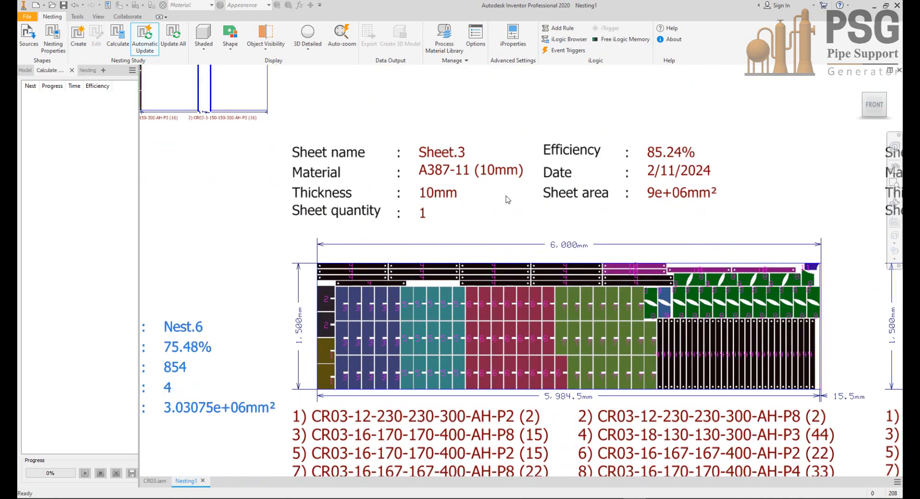
pyautogui.moveTo(314, 273); pyautogui.dragTo(484, 233, button='middle')
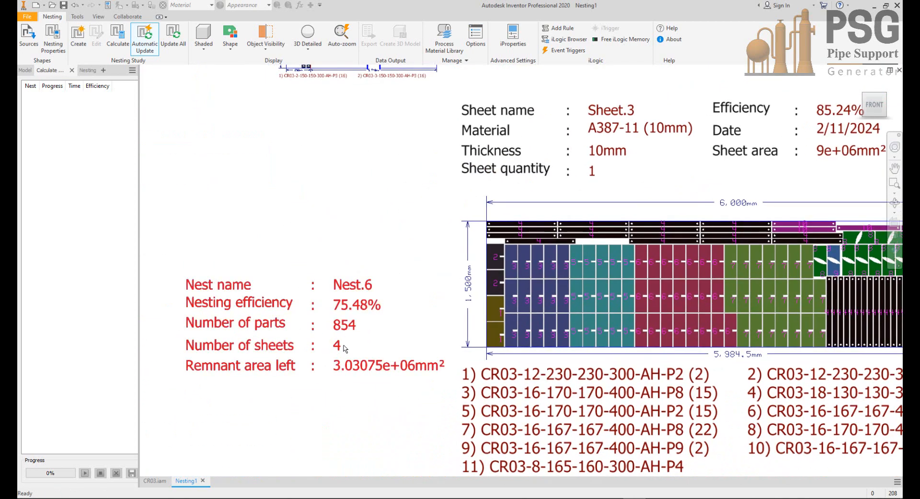
pyautogui.scroll(-3, 345, 344)
pyautogui.moveTo(519, 341); pyautogui.dragTo(419, 328, button='middle')
pyautogui.scroll(3, 560, 302)
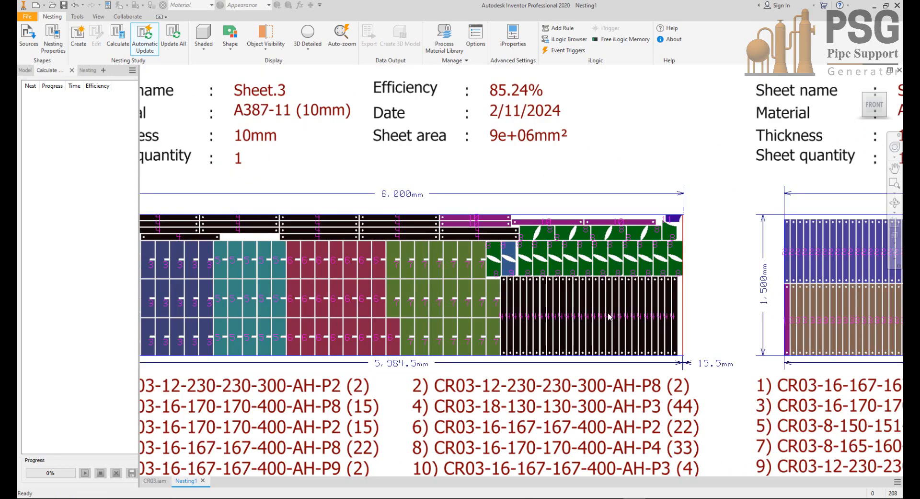
# Step: Examine Sheet.4, Sheet.5 and Sheet.6 of Nest.6 with their parts lists, ending with an overview of the nests
pyautogui.moveTo(605, 310); pyautogui.dragTo(440, 314, button='middle')
pyautogui.scroll(-3, 444, 314)
pyautogui.moveTo(572, 325); pyautogui.dragTo(298, 310, button='middle')
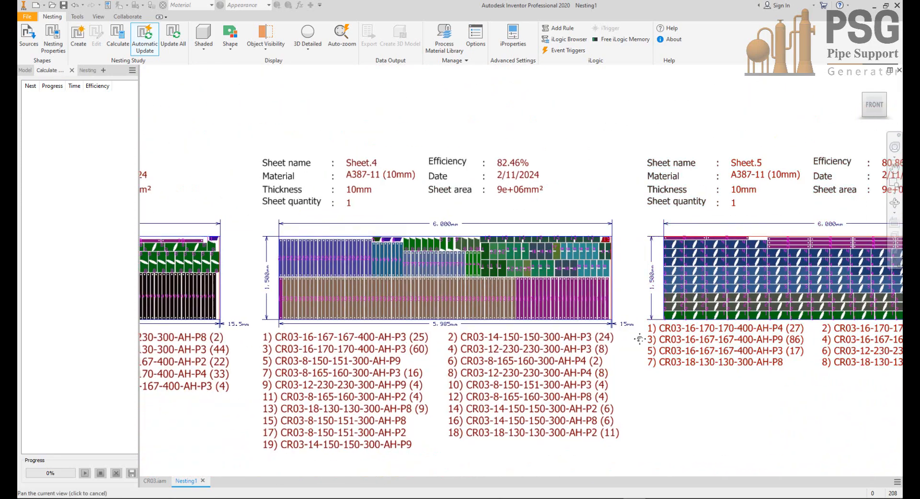
pyautogui.moveTo(640, 338); pyautogui.dragTo(284, 339, button='middle')
pyautogui.moveTo(746, 357); pyautogui.dragTo(550, 345, button='middle')
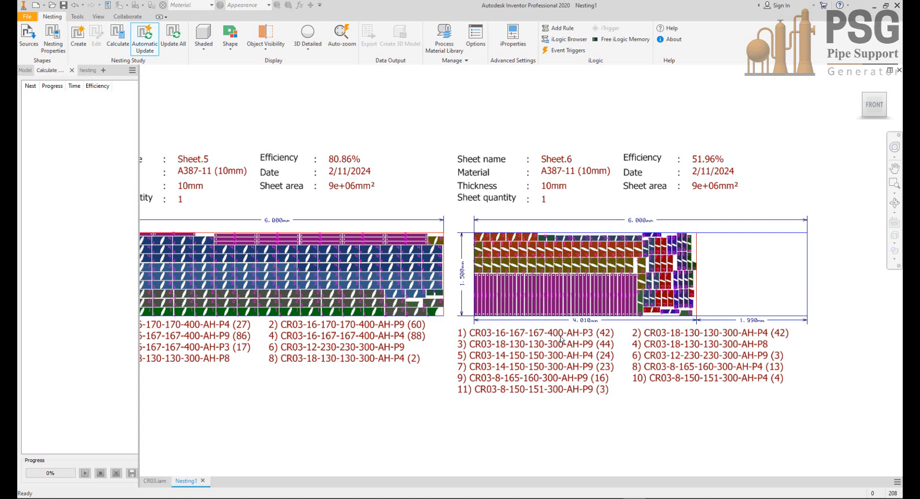
pyautogui.scroll(-3, 554, 320)
pyautogui.moveTo(620, 355); pyautogui.dragTo(716, 406, button='middle')
pyautogui.scroll(-3, 577, 374)
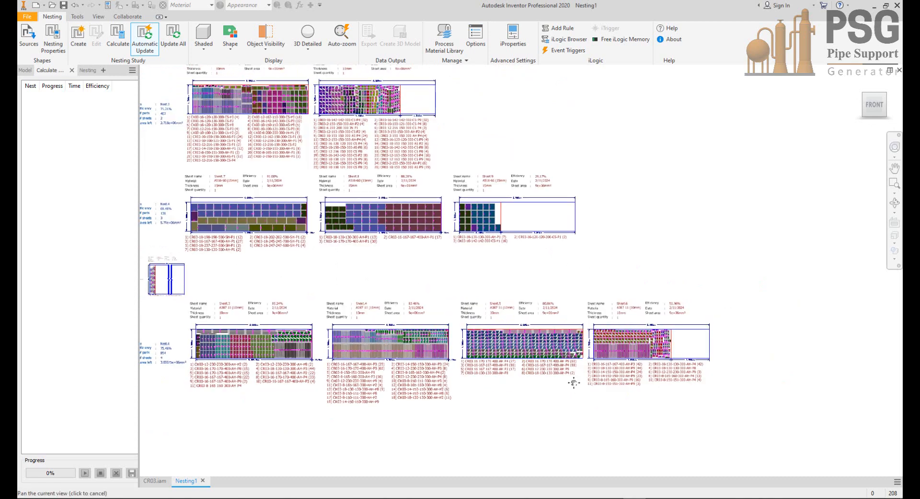
pyautogui.moveTo(574, 382); pyautogui.dragTo(608, 422, button='middle')
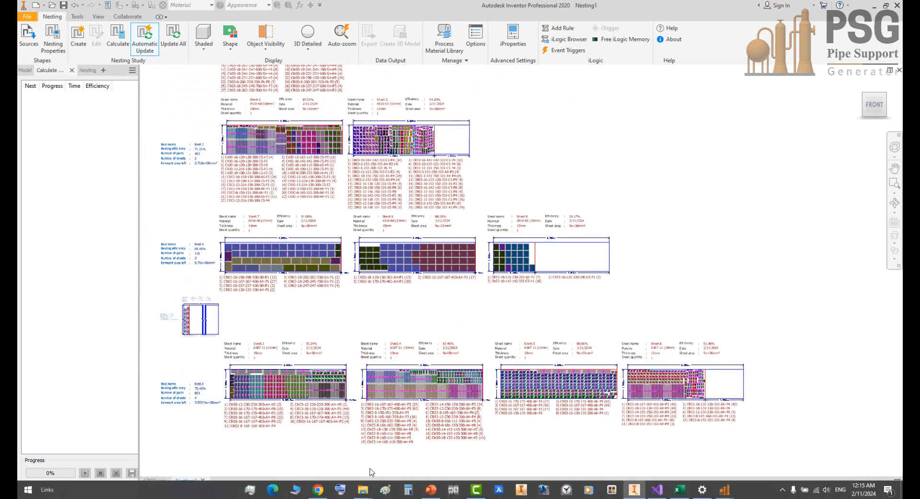
# Step: Switch to the CR03.pptx presentation in PowerPoint and start the slide show from the Content slide, revealing its first two lines
pyautogui.click(431, 489)
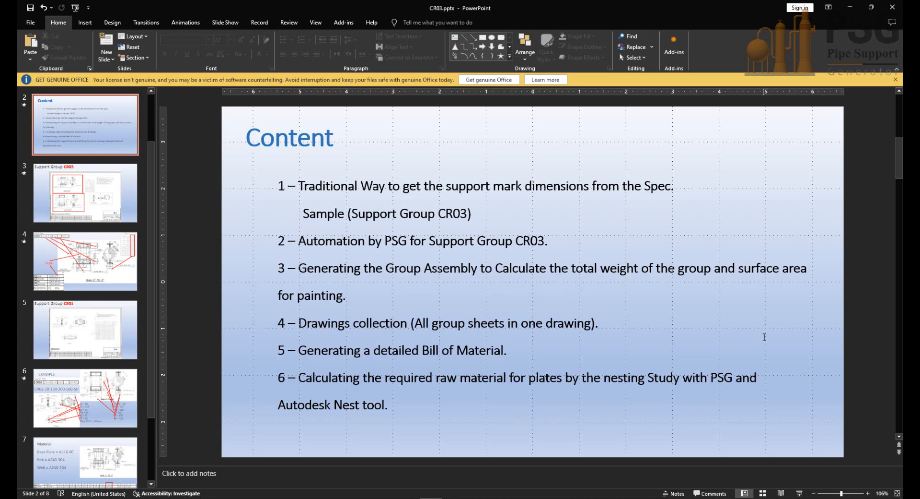
pyautogui.hotkey('shift', 'F5')
pyautogui.press('Right')
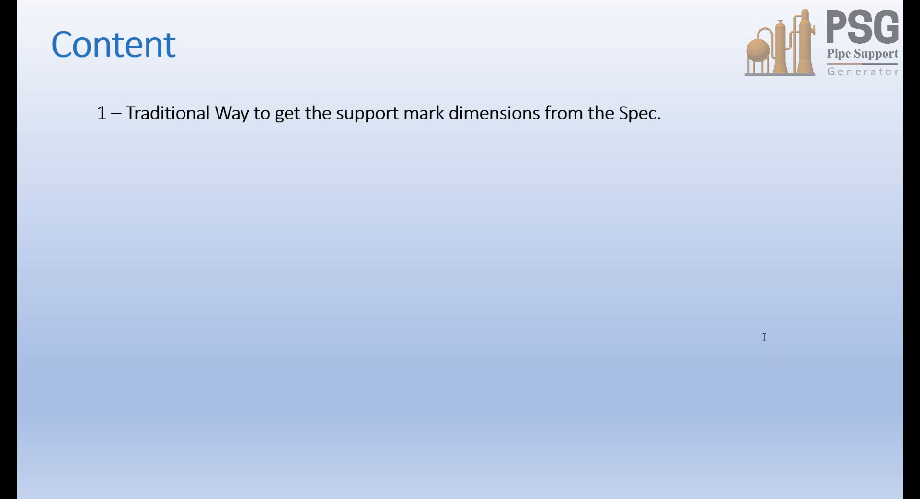
pyautogui.press('Right')
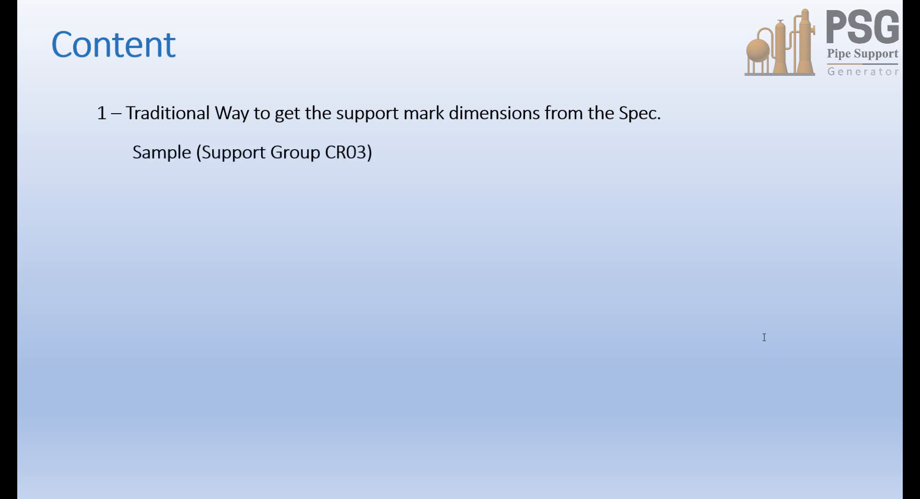